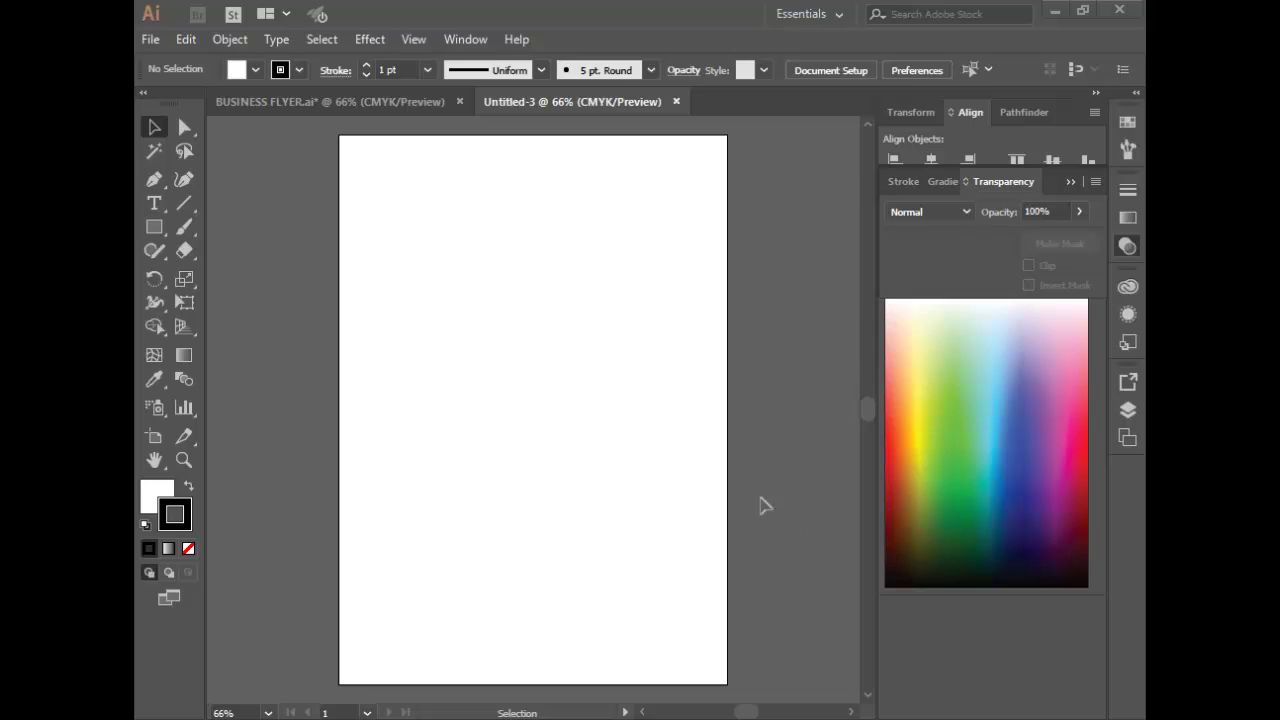
# Create a new blank A4 portrait document, Untitled-5
pyautogui.click(151, 40)
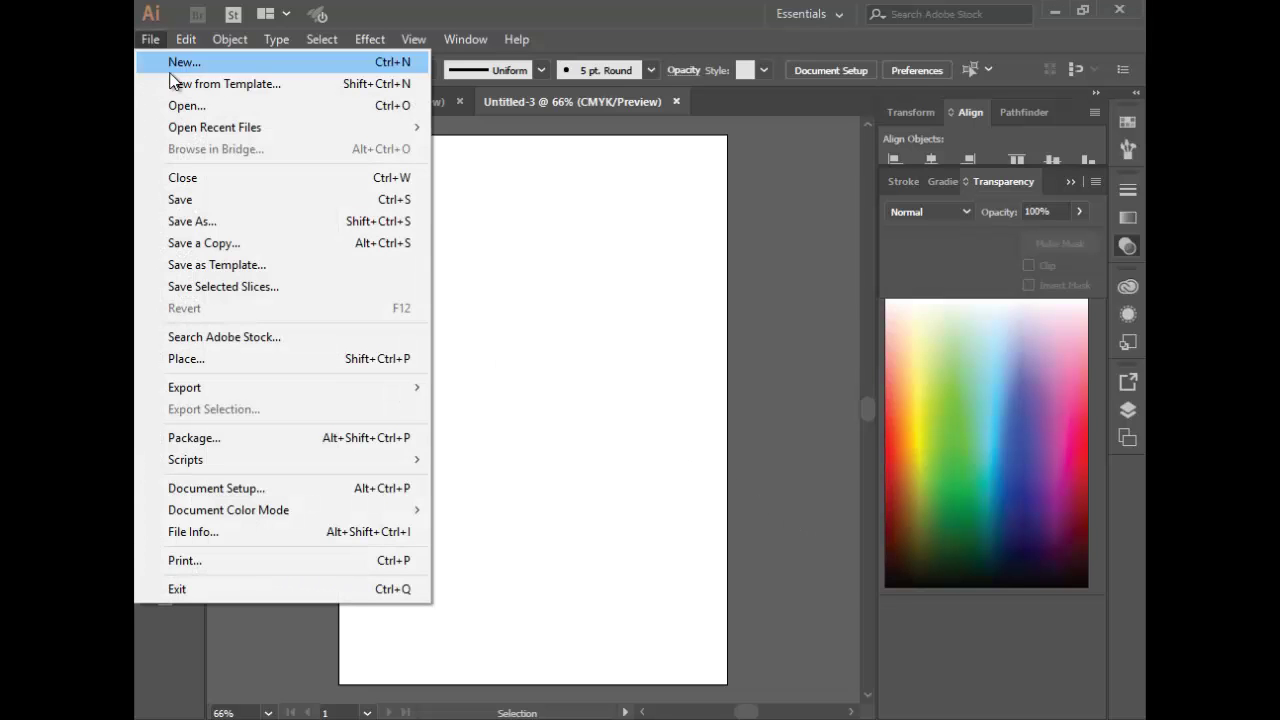
pyautogui.click(188, 59)
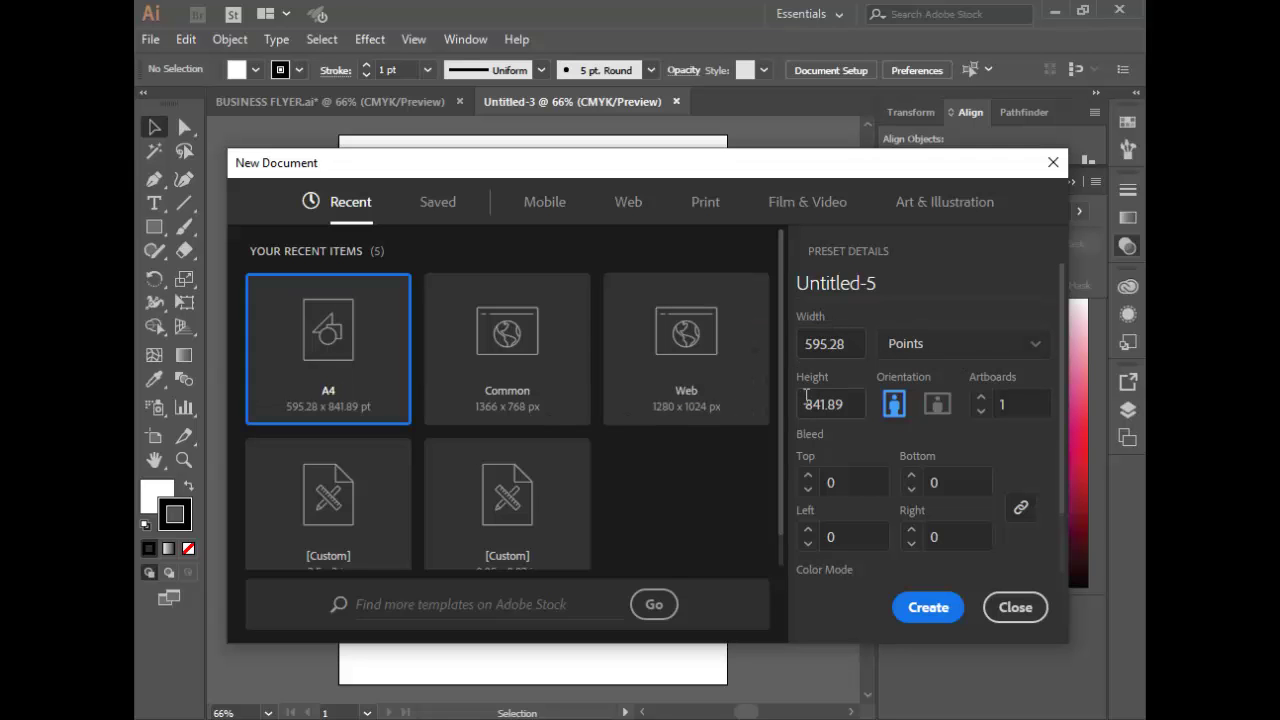
pyautogui.click(914, 607)
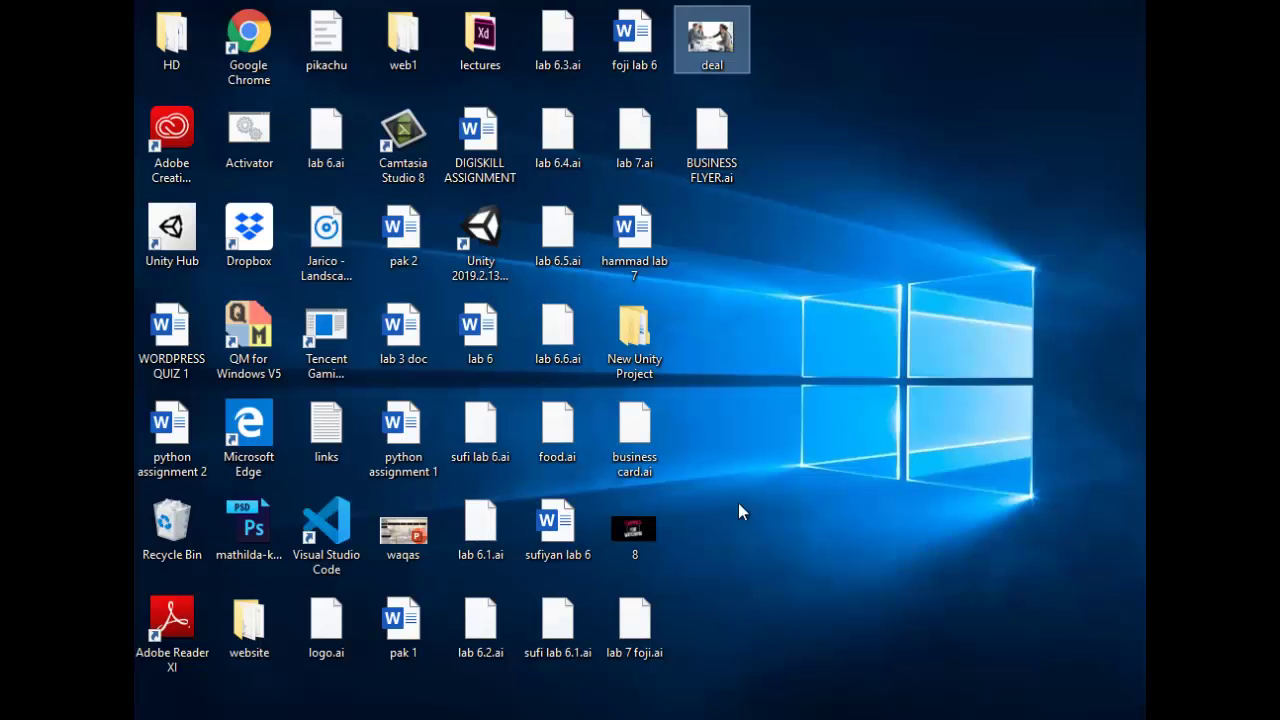
# Place deal.jpg across the page top at 75% opacity and draw a rectangle below it
pyautogui.moveTo(700, 35)
pyautogui.mouseDown()
pyautogui.moveTo(523, 316)
pyautogui.moveTo(465, 199)
pyautogui.moveTo(728, 197)
pyautogui.mouseUp()
pyautogui.moveTo(532, 260); pyautogui.dragTo(532, 431)
pyautogui.click(1078, 212)
pyautogui.moveTo(1076, 236); pyautogui.dragTo(1055, 238)
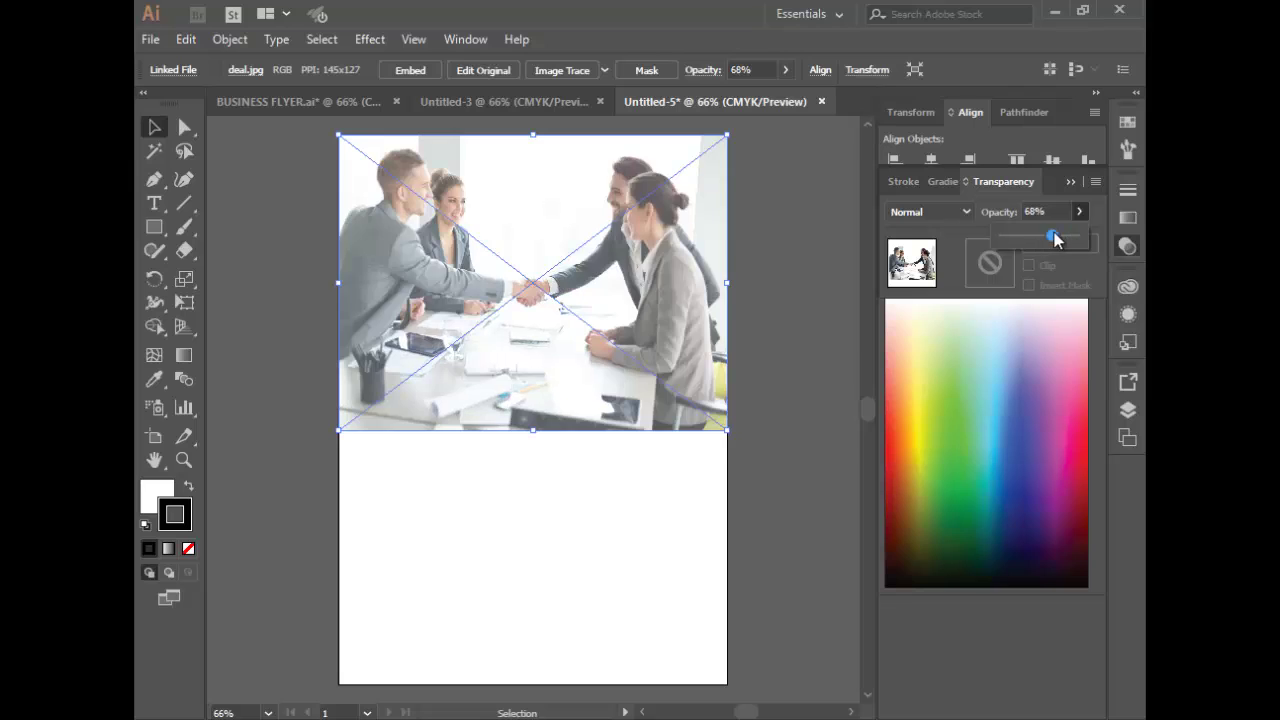
pyautogui.click(154, 228)
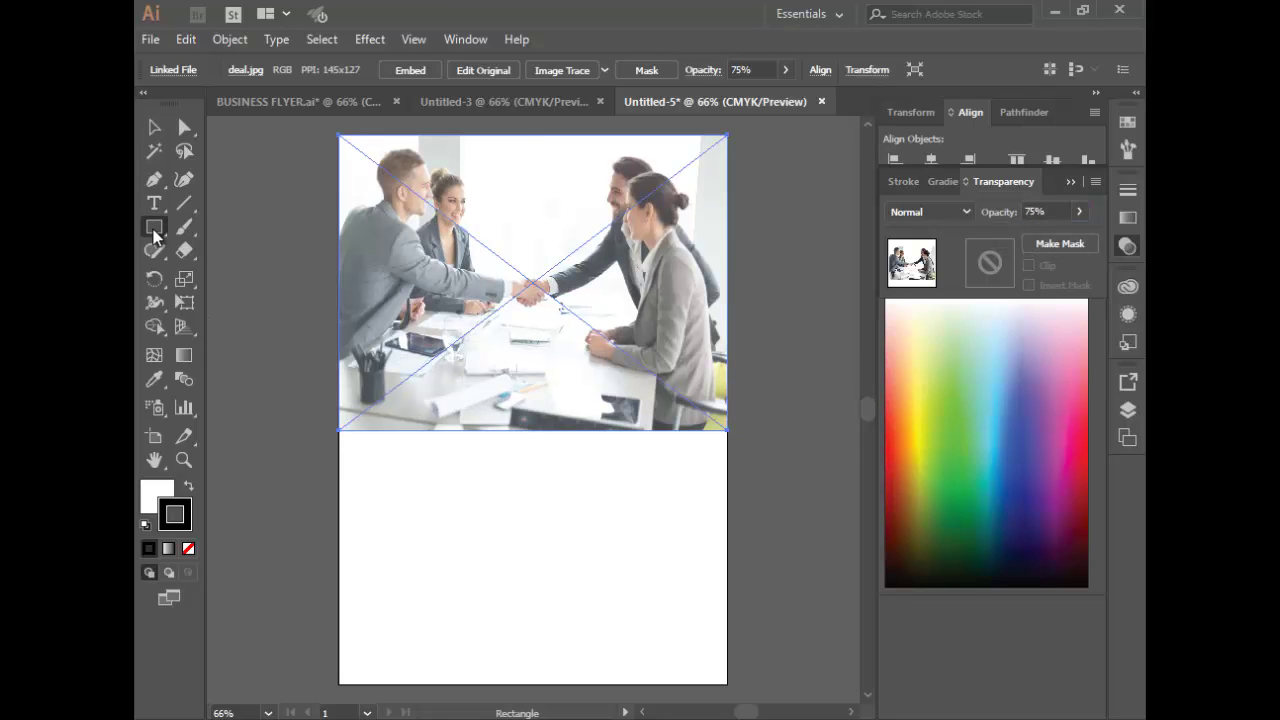
pyautogui.moveTo(340, 431); pyautogui.dragTo(727, 684)
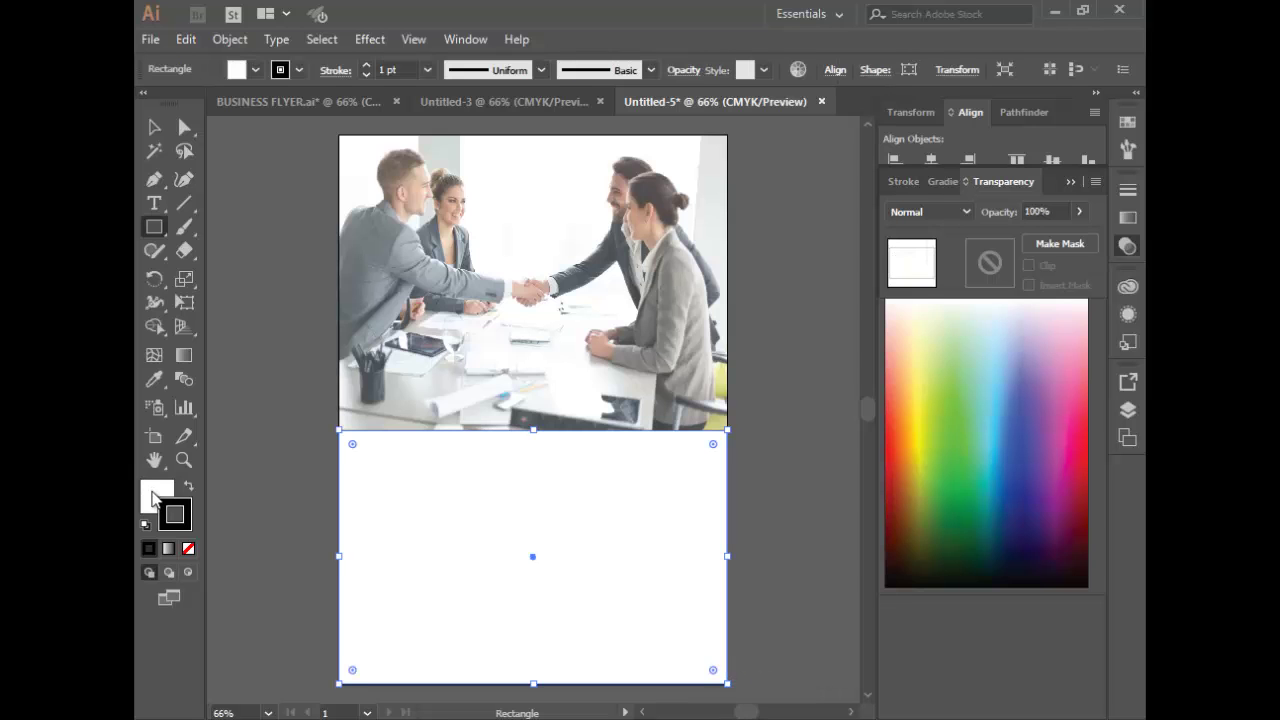
# Fill the lower rectangle black and draw a small no-fill square at the photo's top-left
pyautogui.doubleClick(156, 494)
pyautogui.click(389, 481)
pyautogui.click(845, 244)
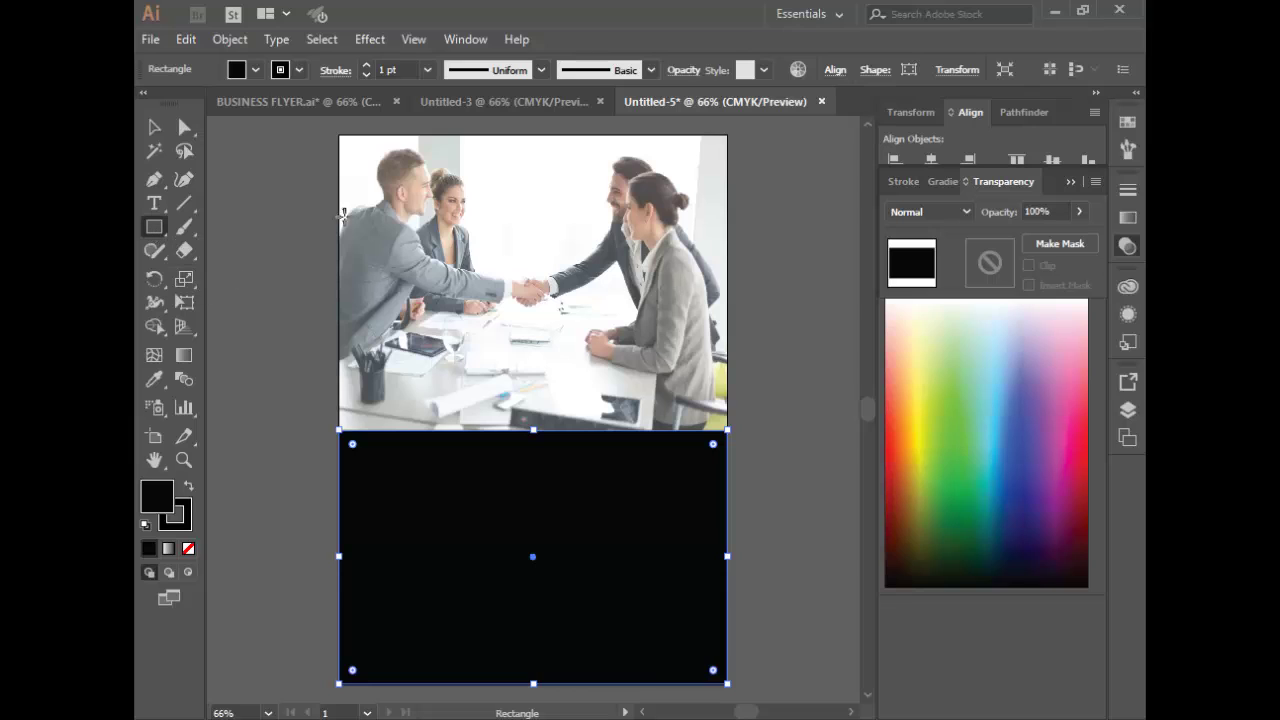
pyautogui.moveTo(369, 172); pyautogui.dragTo(399, 205)
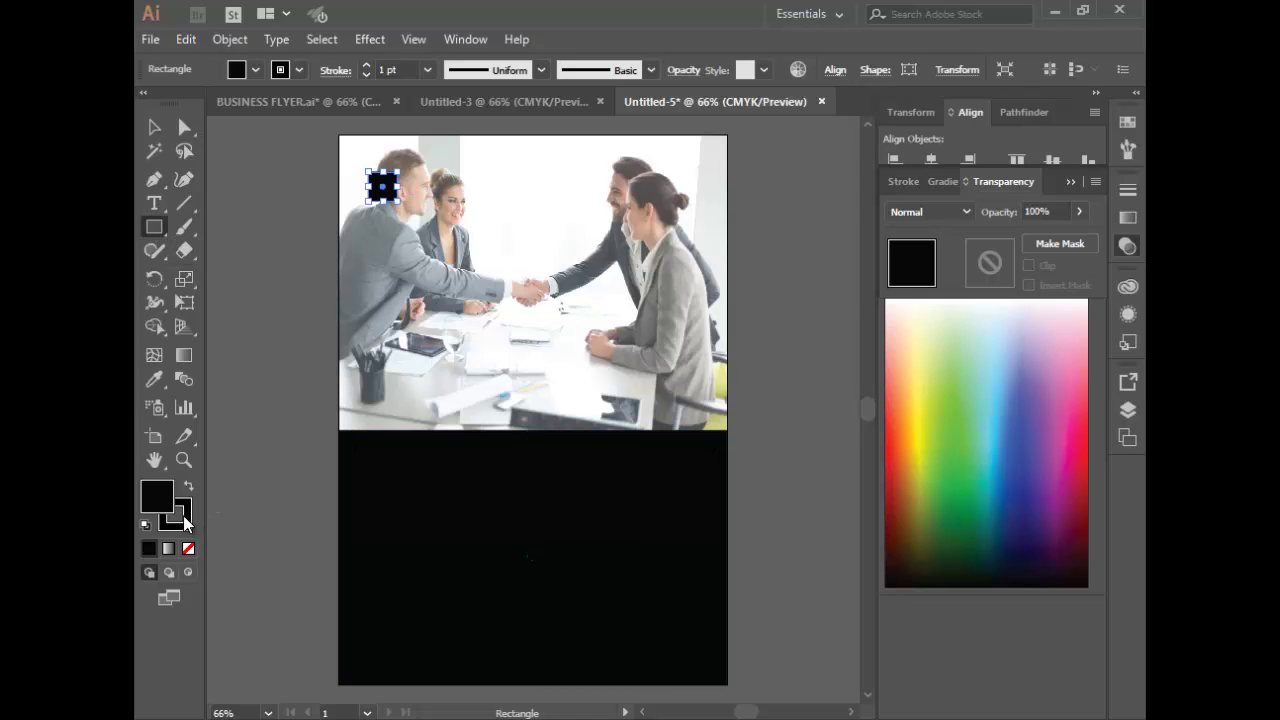
pyautogui.click(188, 548)
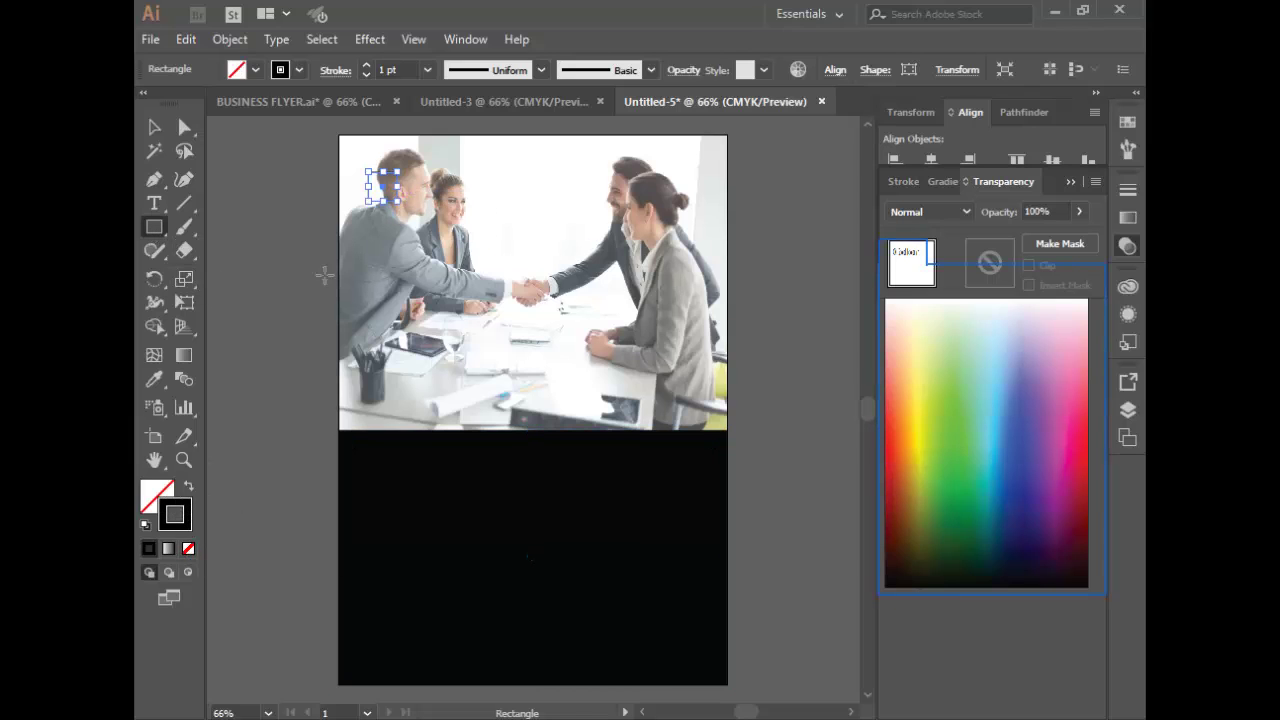
# Give the small square a 10 pt outline
pyautogui.click(424, 70)
pyautogui.click(462, 348)
pyautogui.click(266, 238)
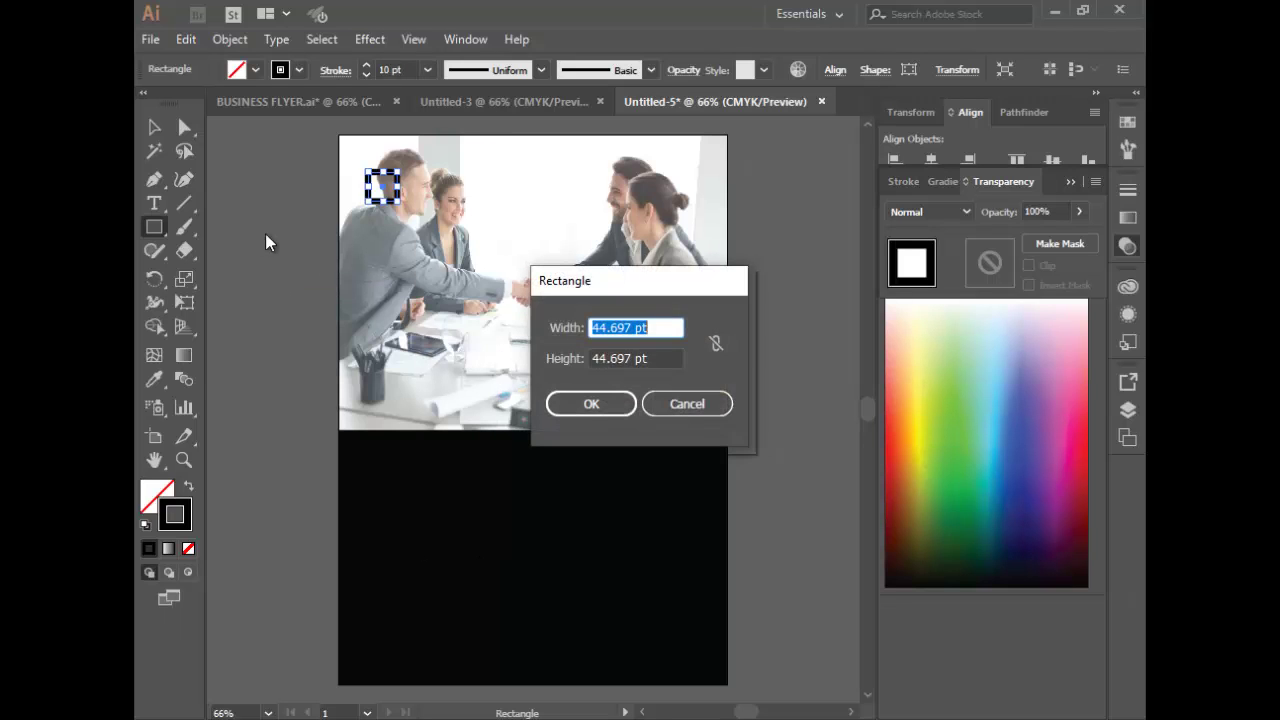
pyautogui.click(687, 404)
pyautogui.press('v')
pyautogui.click(378, 205)
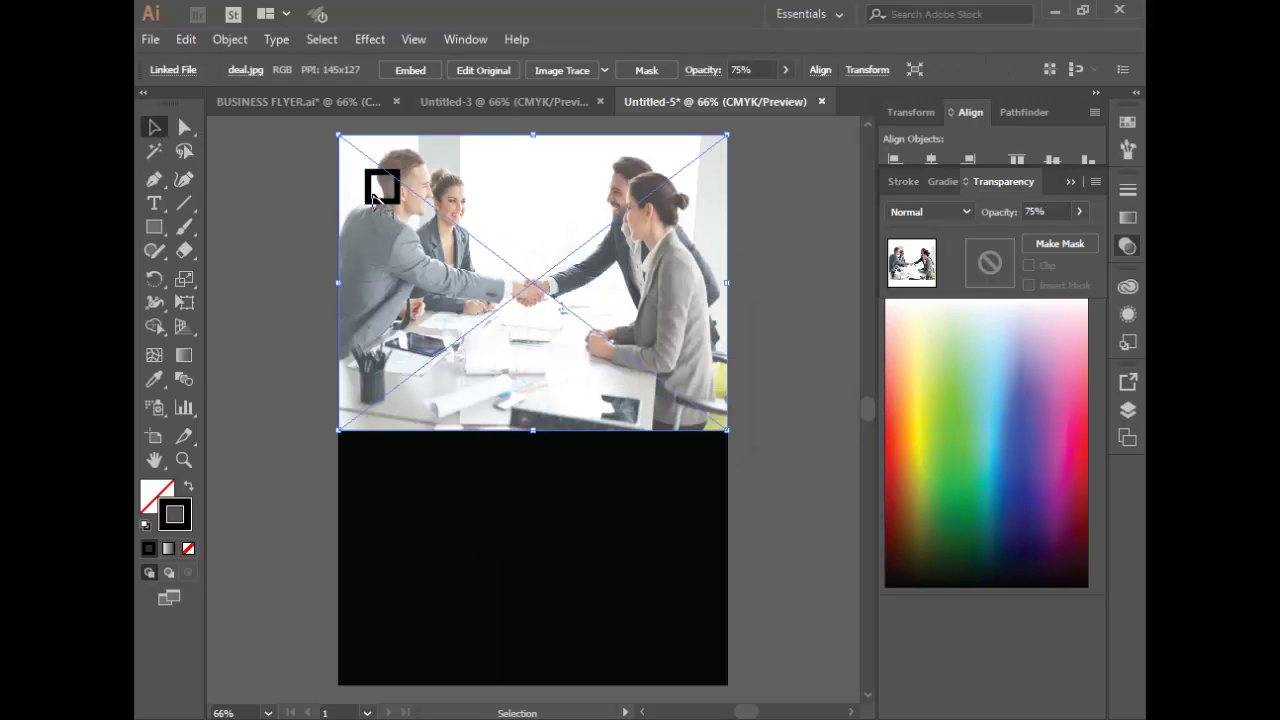
pyautogui.press('super')
pyautogui.press('Escape')
# Duplicate the square and overlap the copy with the original
pyautogui.click(378, 188)
pyautogui.hotkey('ctrl', 'c')
pyautogui.hotkey('ctrl', 'v')
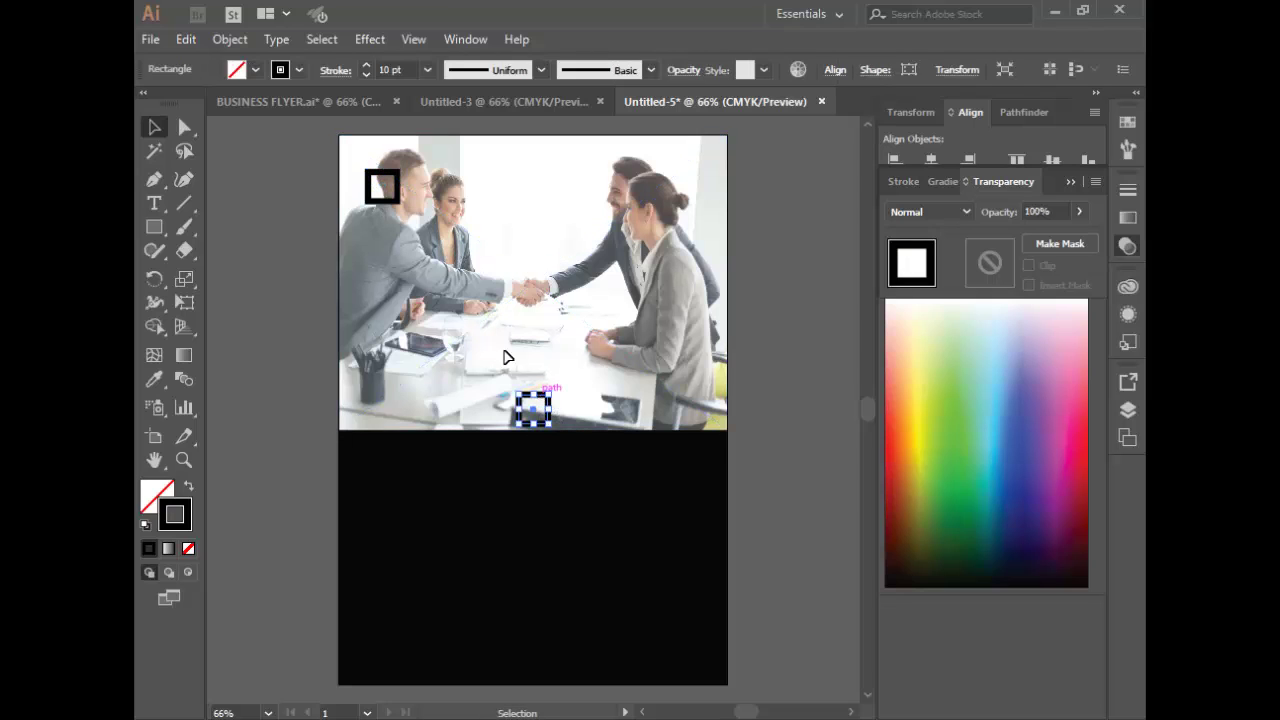
pyautogui.moveTo(532, 408)
pyautogui.mouseDown()
pyautogui.moveTo(402, 200)
pyautogui.moveTo(310, 257)
pyautogui.moveTo(292, 233)
pyautogui.moveTo(326, 260)
pyautogui.moveTo(403, 193)
pyautogui.mouseUp()
# Group the two squares and place the logo mark at the photo's top-left
pyautogui.hotkey('ctrl', 'a')
pyautogui.rightClick(276, 233)
pyautogui.click(344, 357)
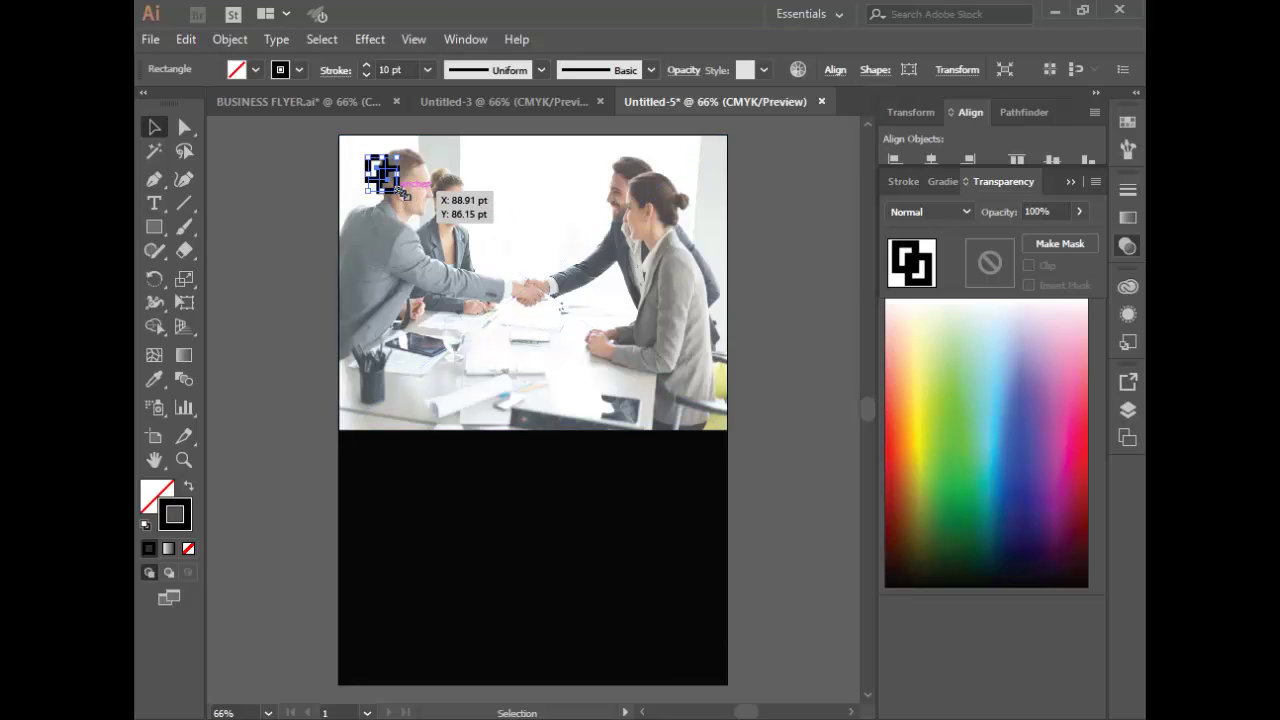
pyautogui.click(415, 212)
pyautogui.click(308, 248)
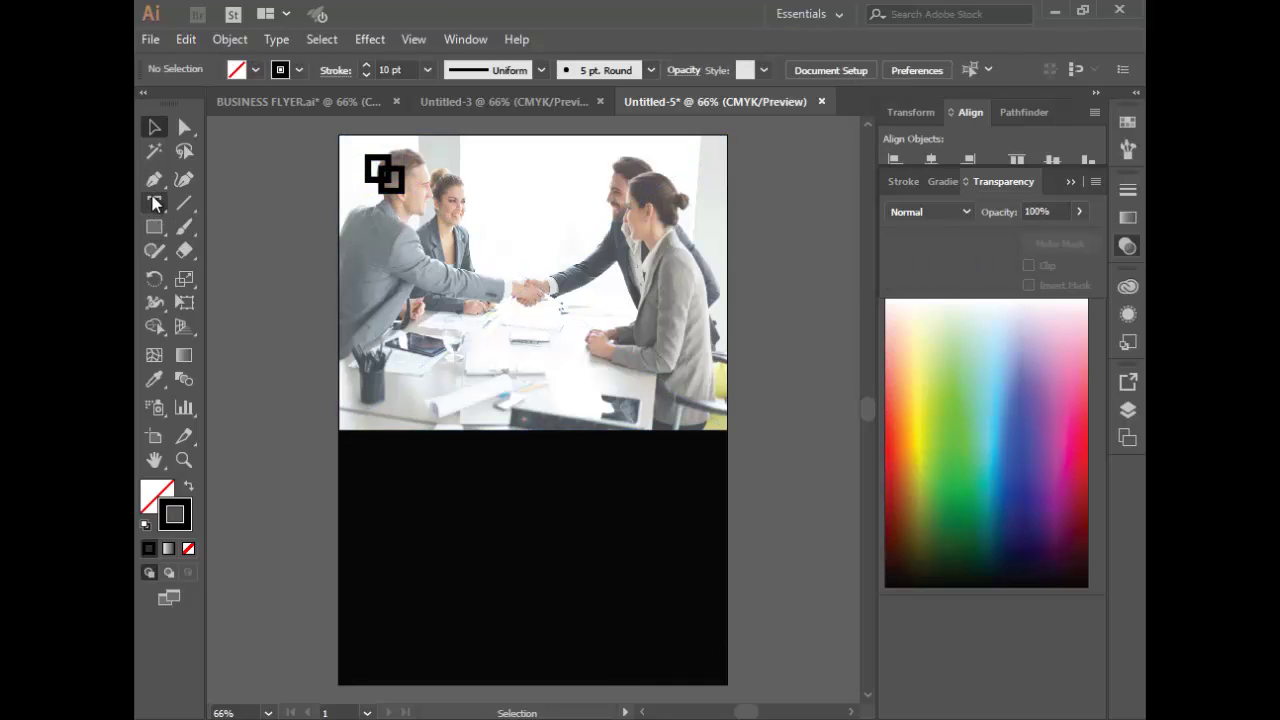
# Write 'YOUR LOGO' beside the icon at 24 pt, split onto two lines
pyautogui.click(155, 203)
pyautogui.moveTo(413, 162); pyautogui.dragTo(503, 199)
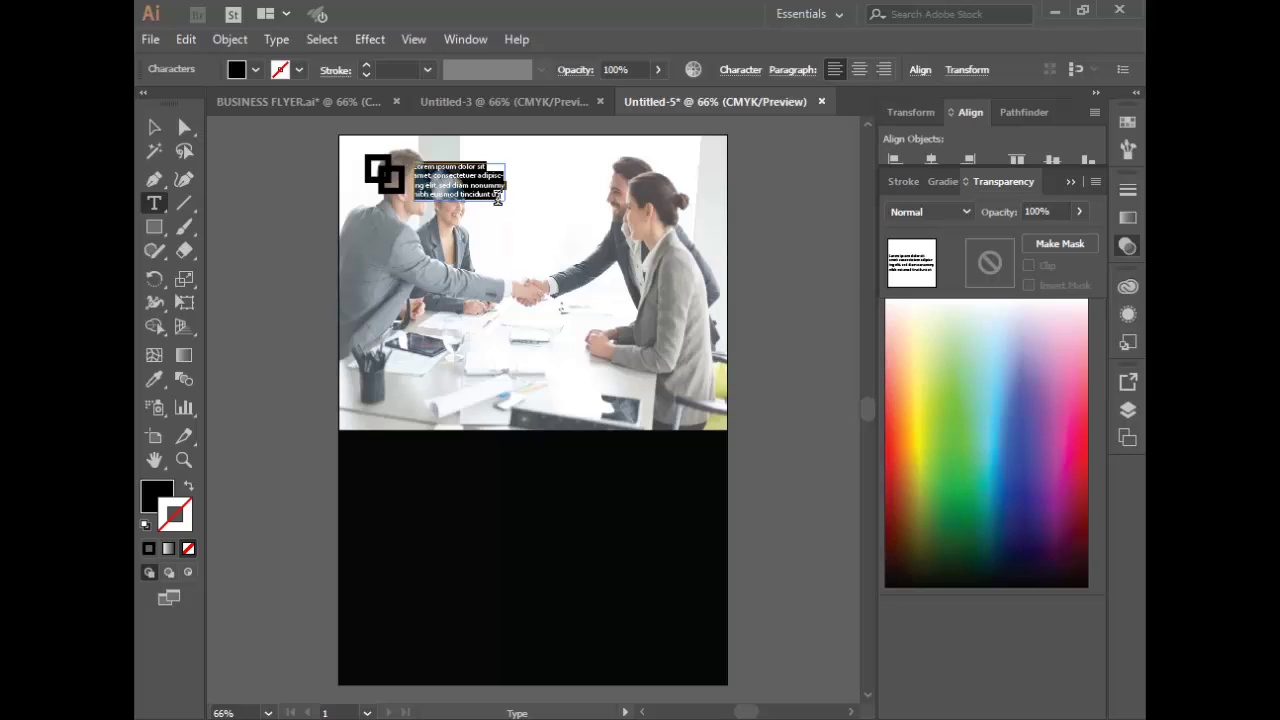
pyautogui.press('BackSpace')
pyautogui.write('YOUR LOGO')
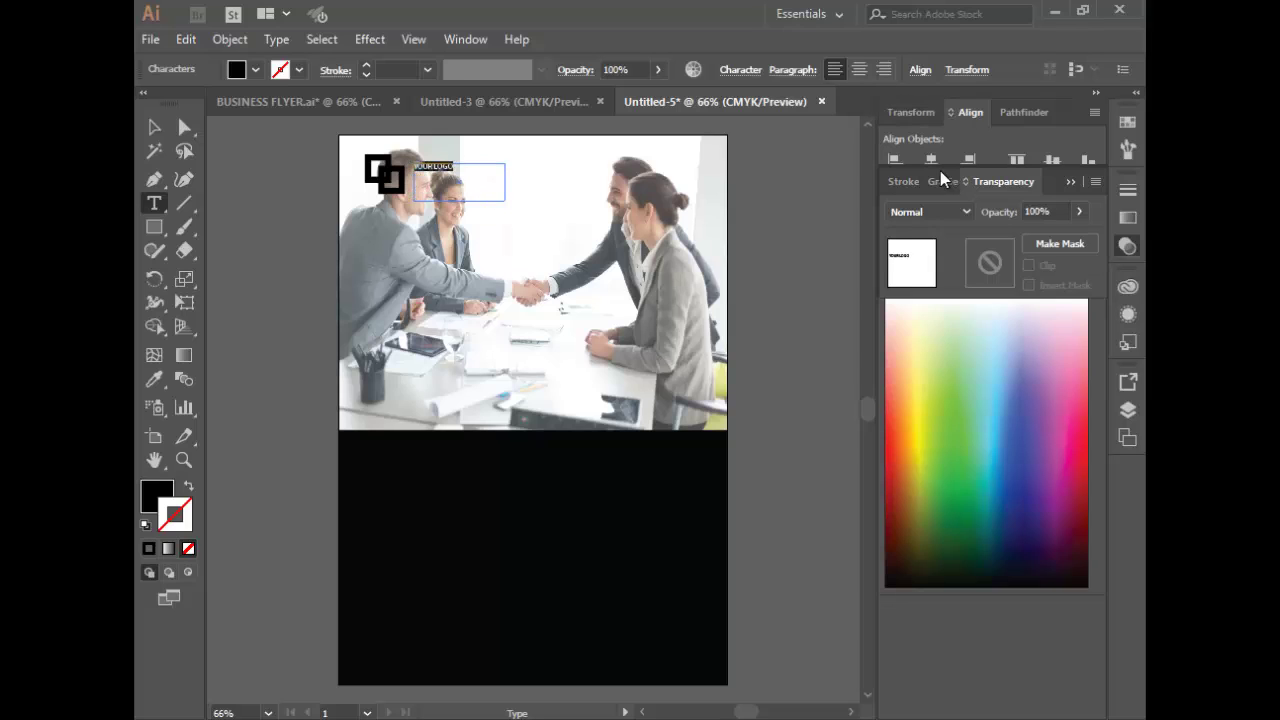
pyautogui.click(752, 69)
pyautogui.click(630, 187)
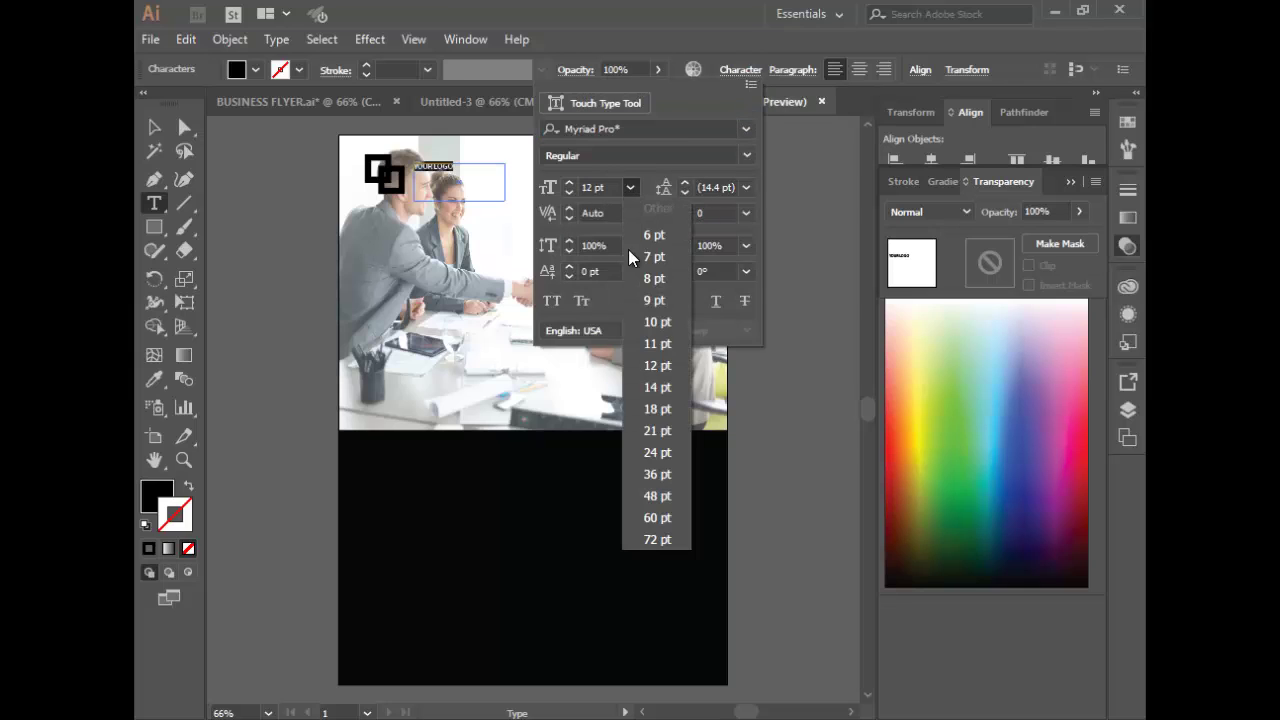
pyautogui.click(652, 404)
pyautogui.click(631, 189)
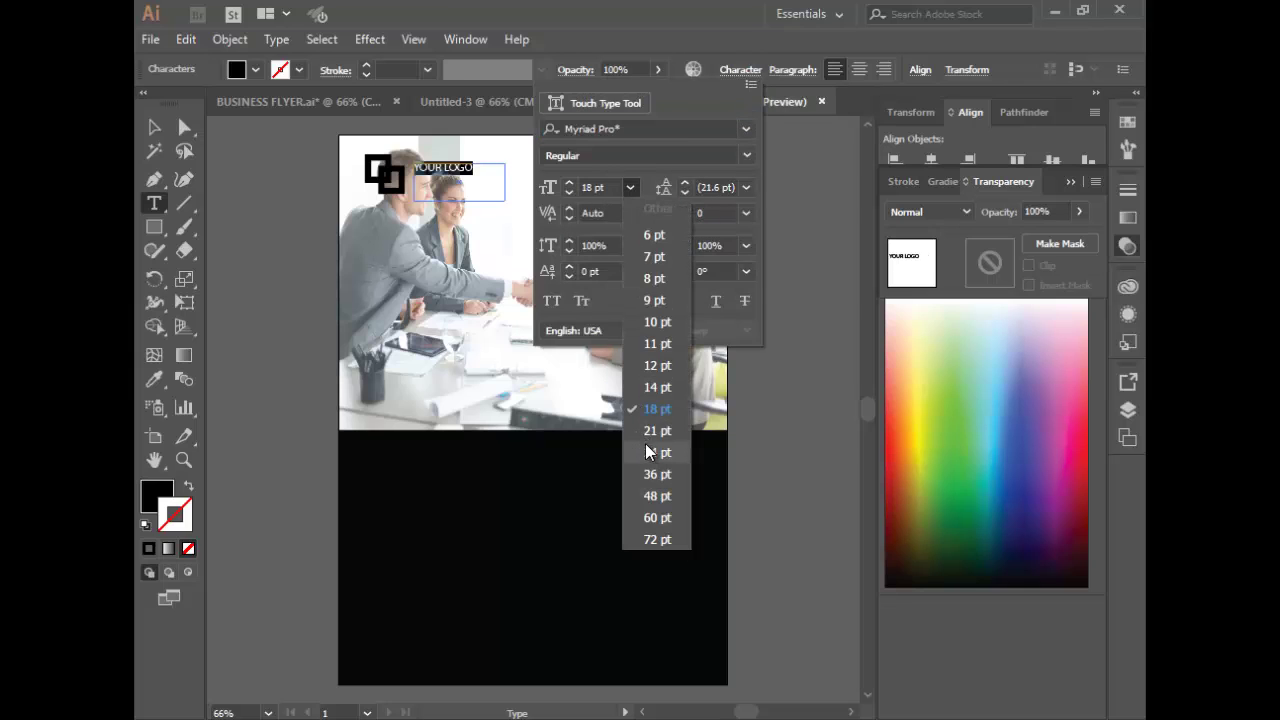
pyautogui.click(655, 450)
pyautogui.click(528, 164)
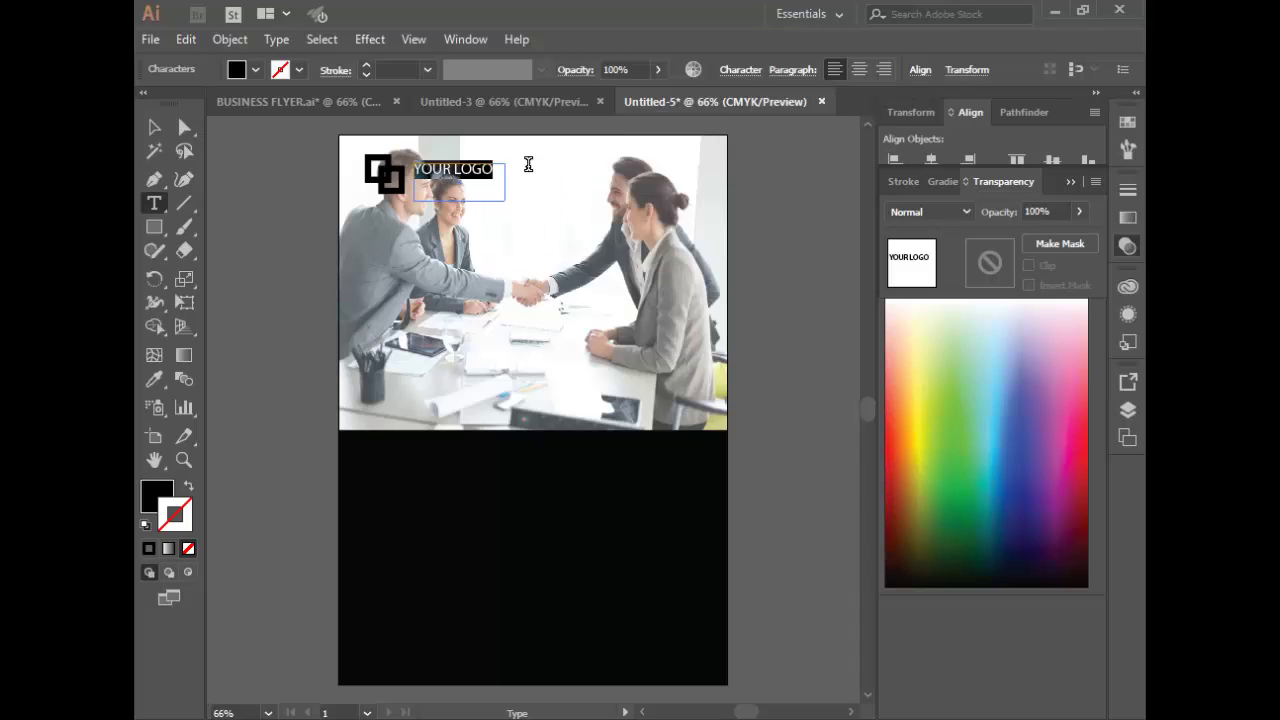
pyautogui.click(454, 168)
pyautogui.press('Return')
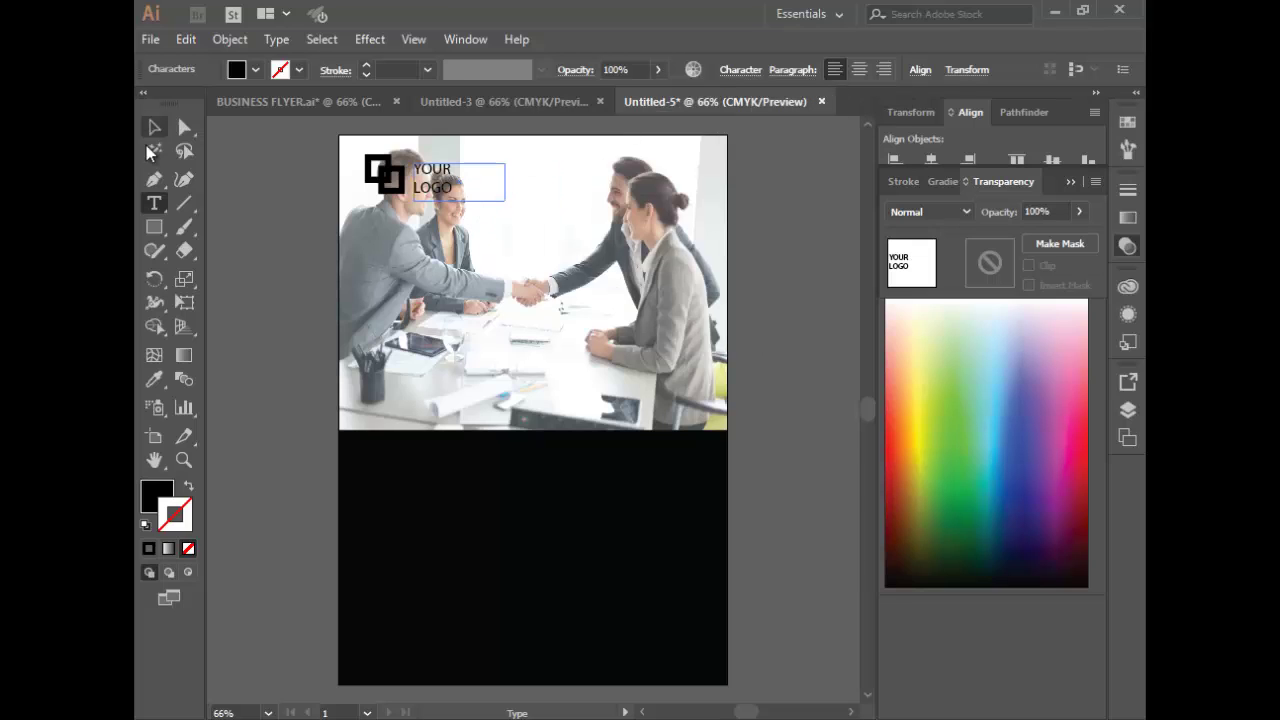
# Give the YOUR LOGO text a 2 pt outline
pyautogui.click(154, 127)
pyautogui.click(452, 188)
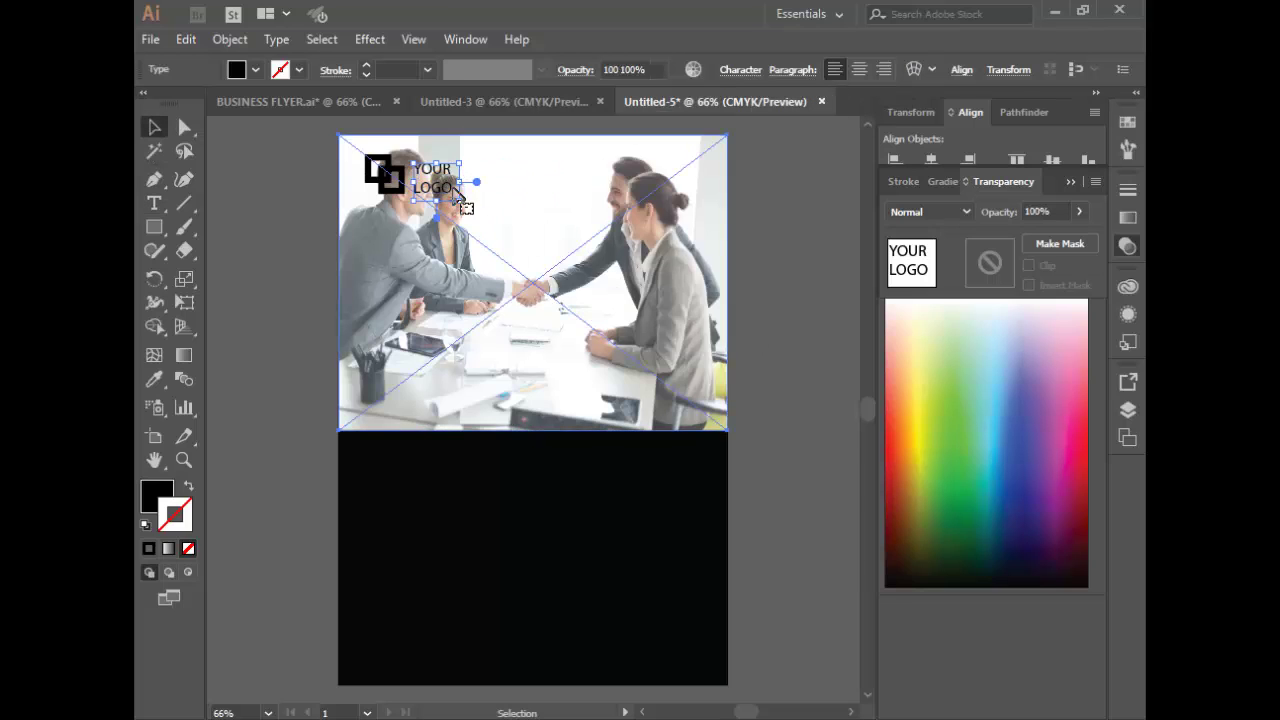
pyautogui.doubleClick(436, 188)
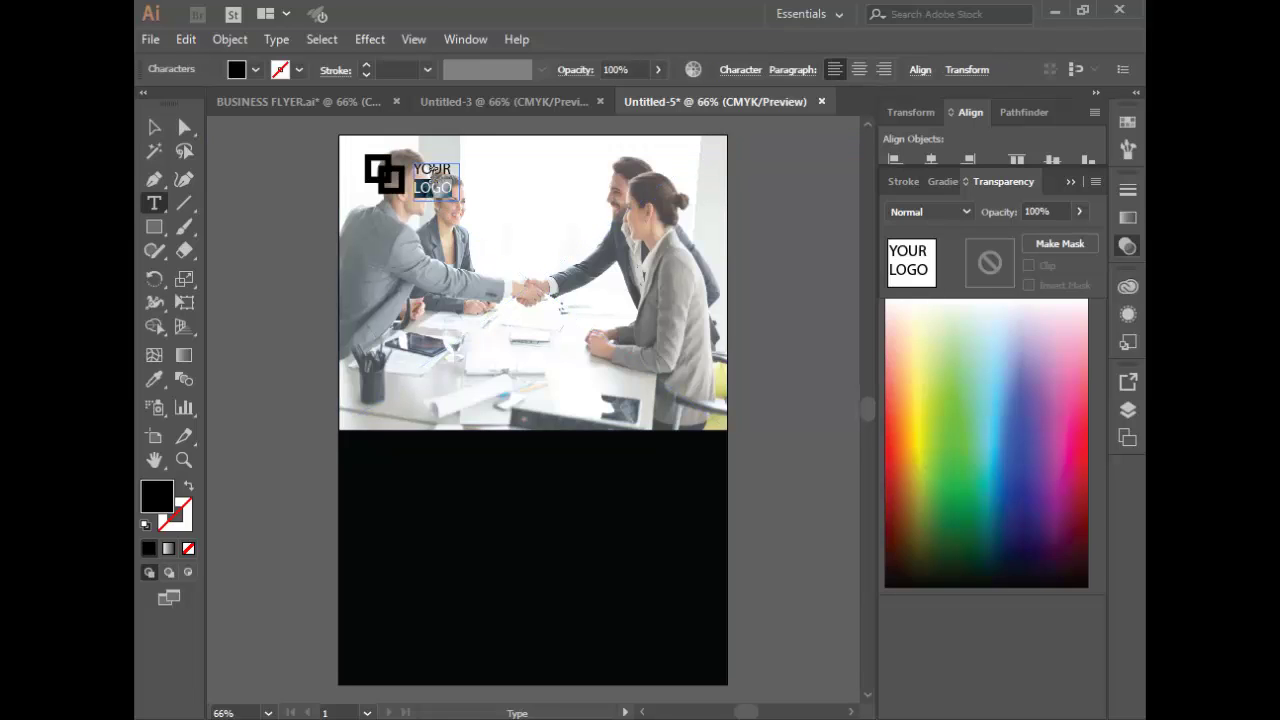
pyautogui.click(427, 69)
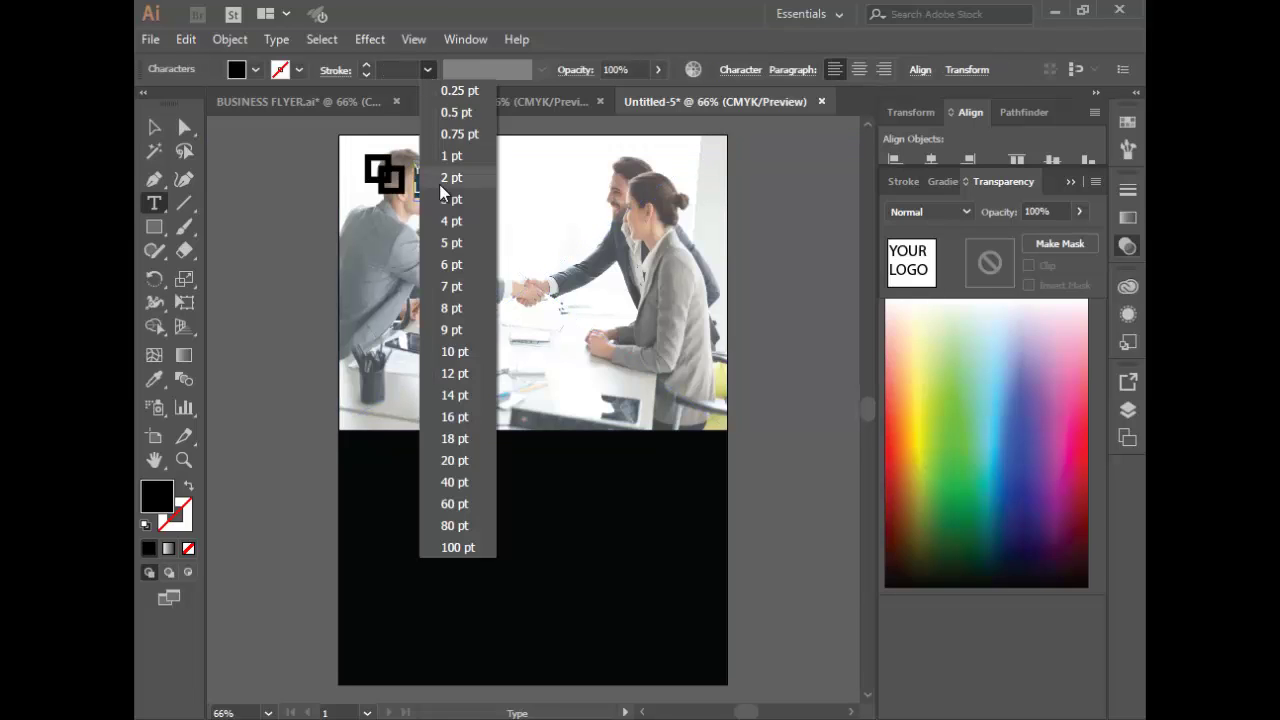
pyautogui.click(448, 200)
pyautogui.click(427, 69)
pyautogui.click(448, 177)
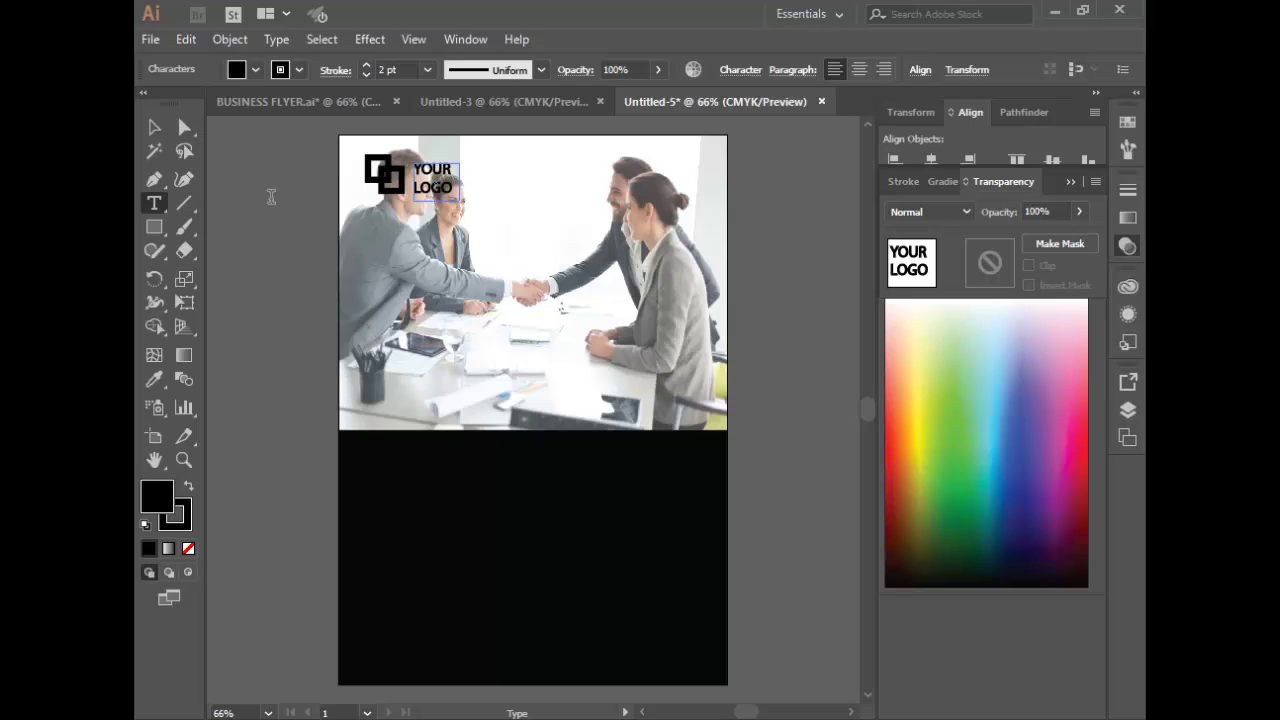
# Reposition the YOUR LOGO text beside the logo mark, undoing an accidental photo move
pyautogui.click(154, 127)
pyautogui.moveTo(435, 180)
pyautogui.mouseDown()
pyautogui.moveTo(390, 226)
pyautogui.moveTo(453, 213)
pyautogui.mouseUp()
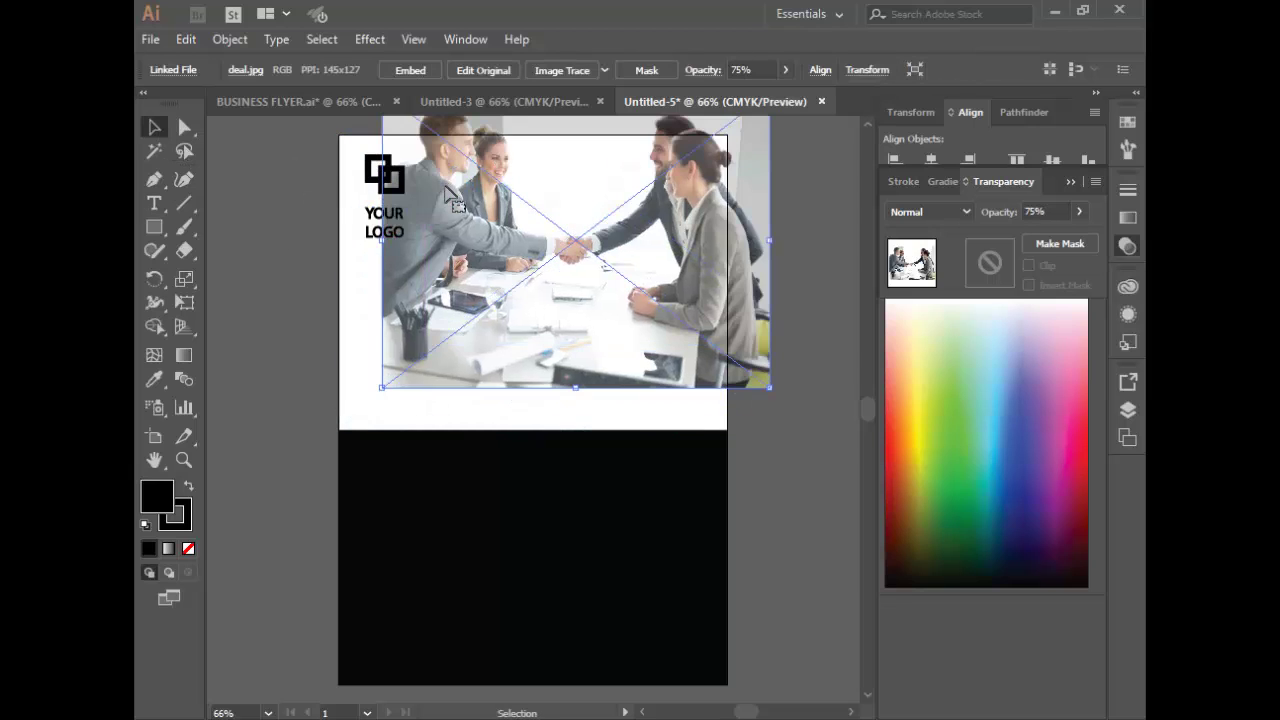
pyautogui.hotkey('ctrl', 'z')
pyautogui.doubleClick(396, 214)
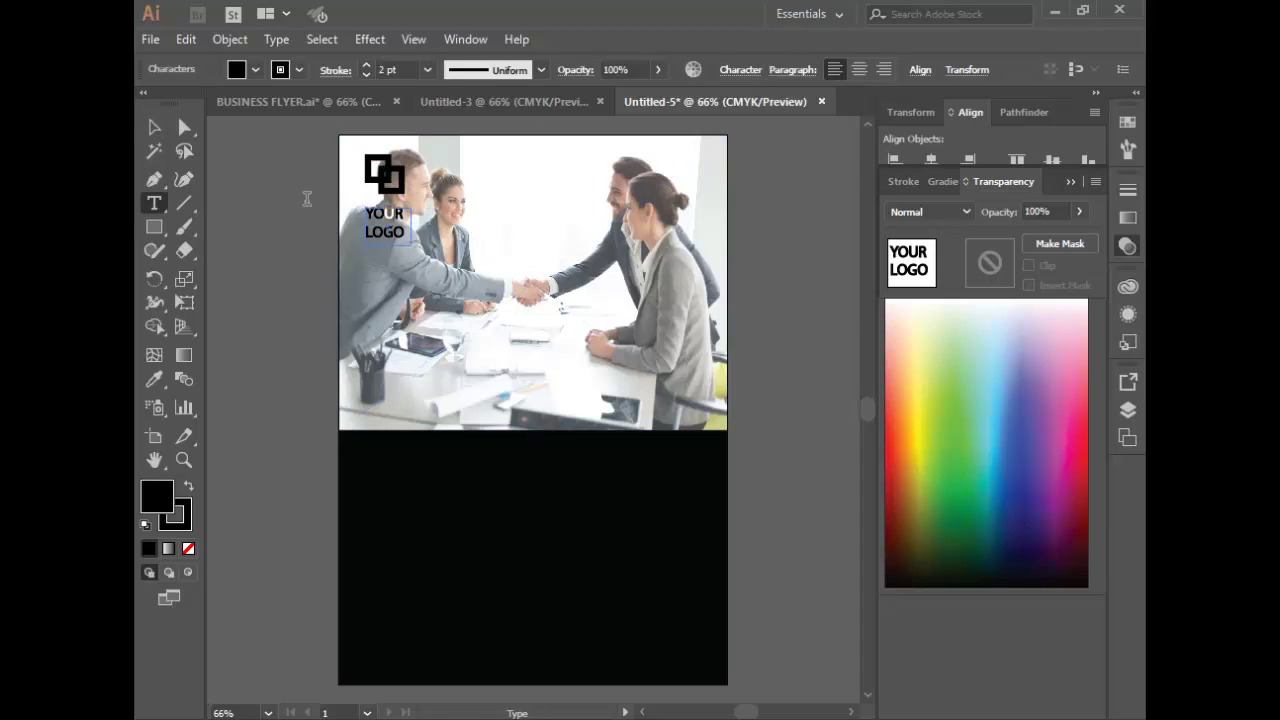
pyautogui.click(154, 127)
pyautogui.moveTo(383, 234)
pyautogui.mouseDown()
pyautogui.moveTo(431, 180)
pyautogui.moveTo(529, 409)
pyautogui.moveTo(416, 237)
pyautogui.mouseUp()
pyautogui.click(329, 234)
pyautogui.keyDown('ctrl'); pyautogui.click(422, 178); pyautogui.keyUp('ctrl')
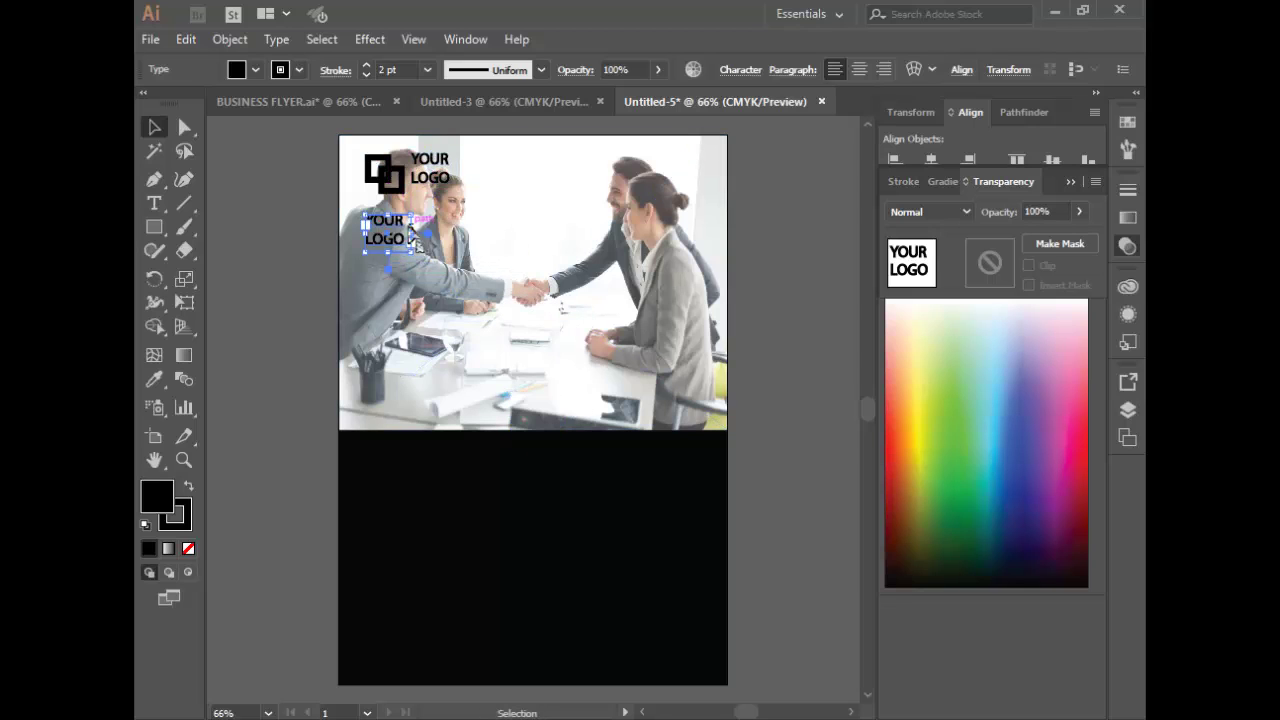
# Break the copied heading into three lines: BUSINESS / FLYER / DESIGN
pyautogui.doubleClick(408, 245)
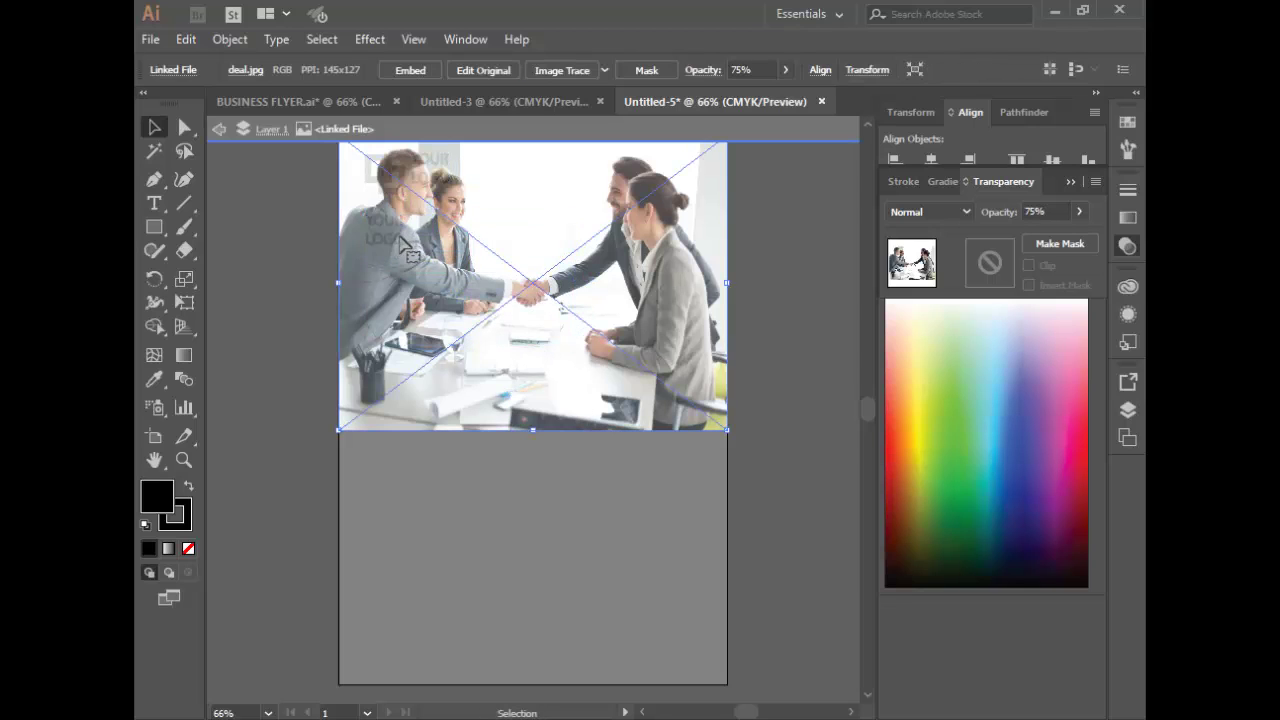
pyautogui.doubleClick(254, 223)
pyautogui.doubleClick(401, 238)
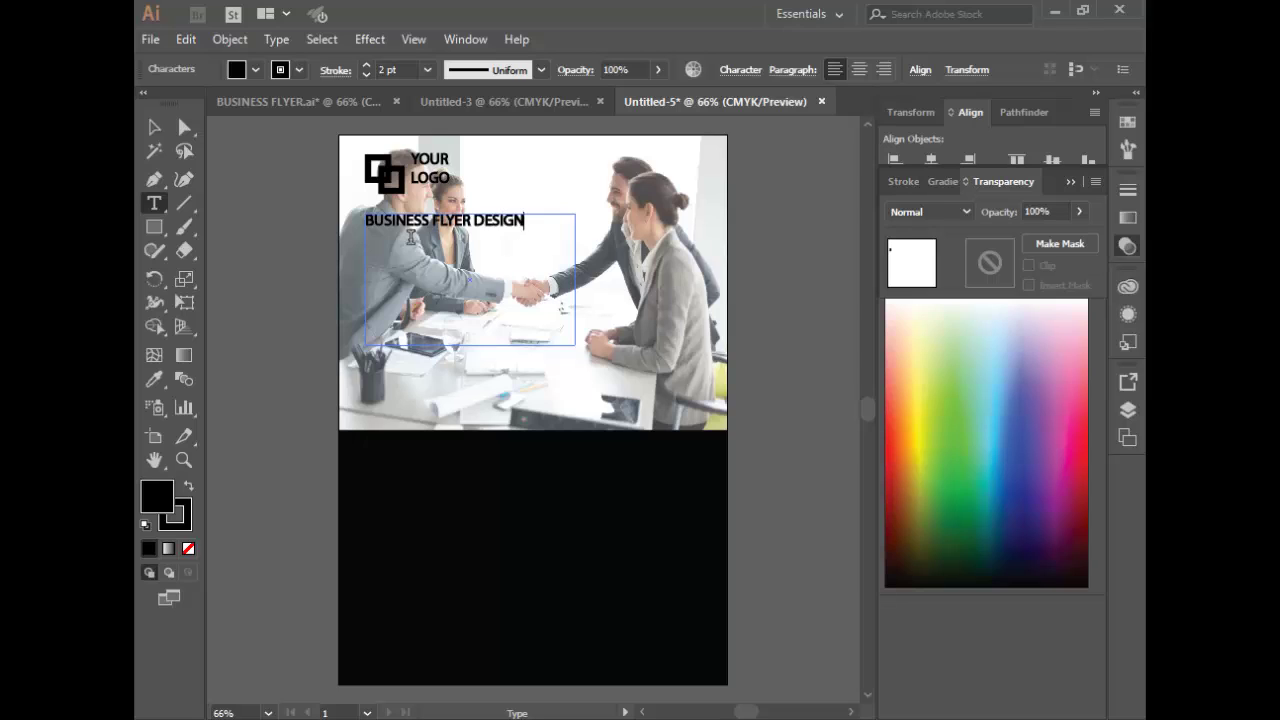
pyautogui.click(430, 219)
pyautogui.press('Return')
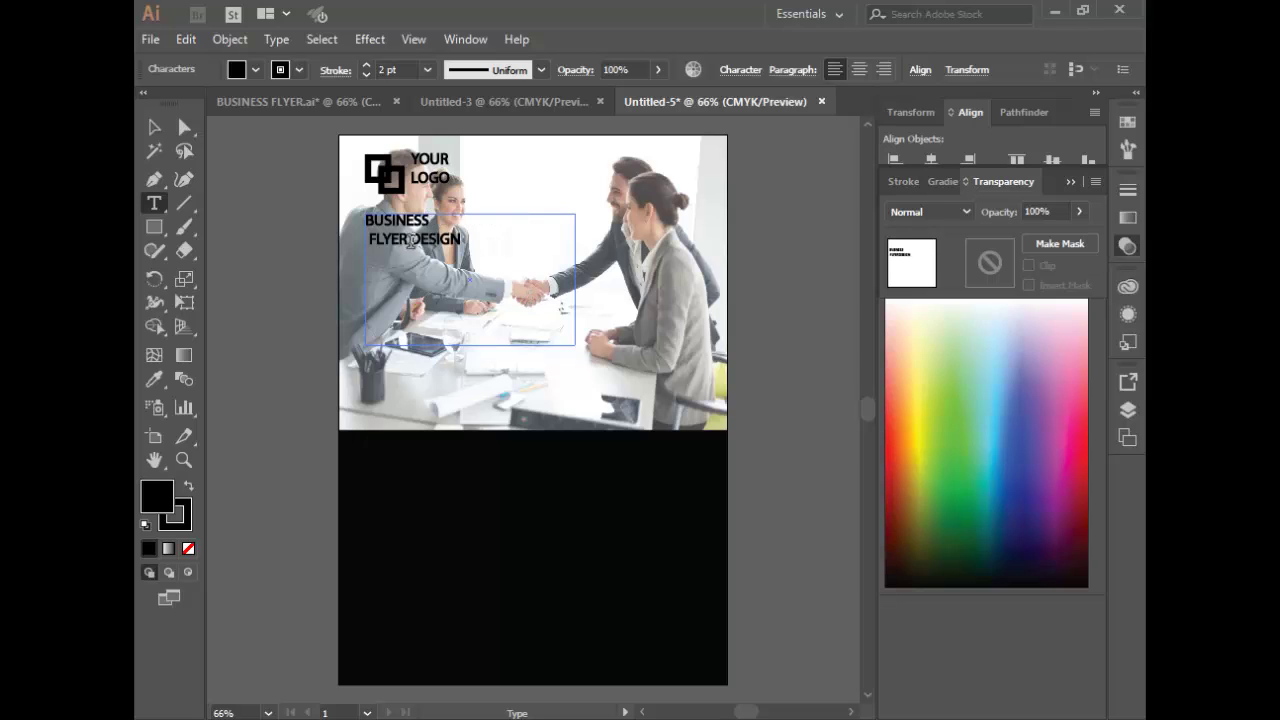
pyautogui.click(409, 239)
pyautogui.press('Return')
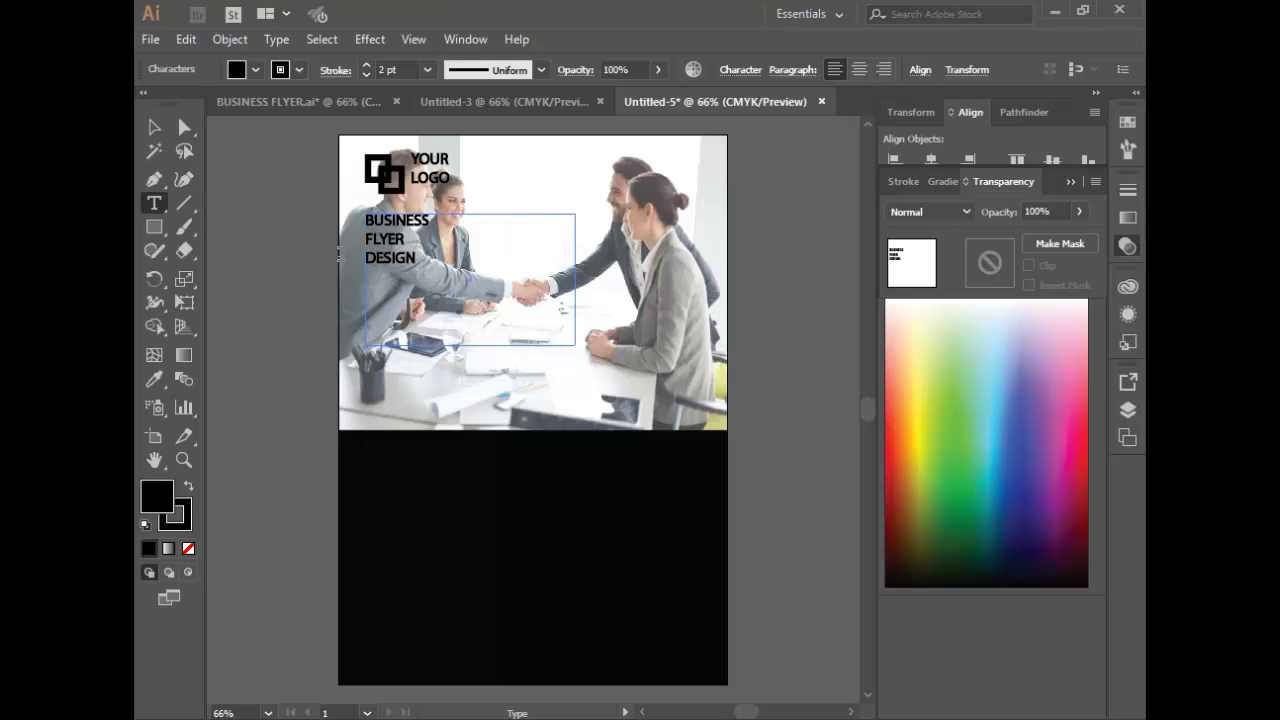
# Shrink the heading's text frame and set the heading to 48 pt
pyautogui.click(155, 127)
pyautogui.moveTo(470, 345); pyautogui.dragTo(470, 290)
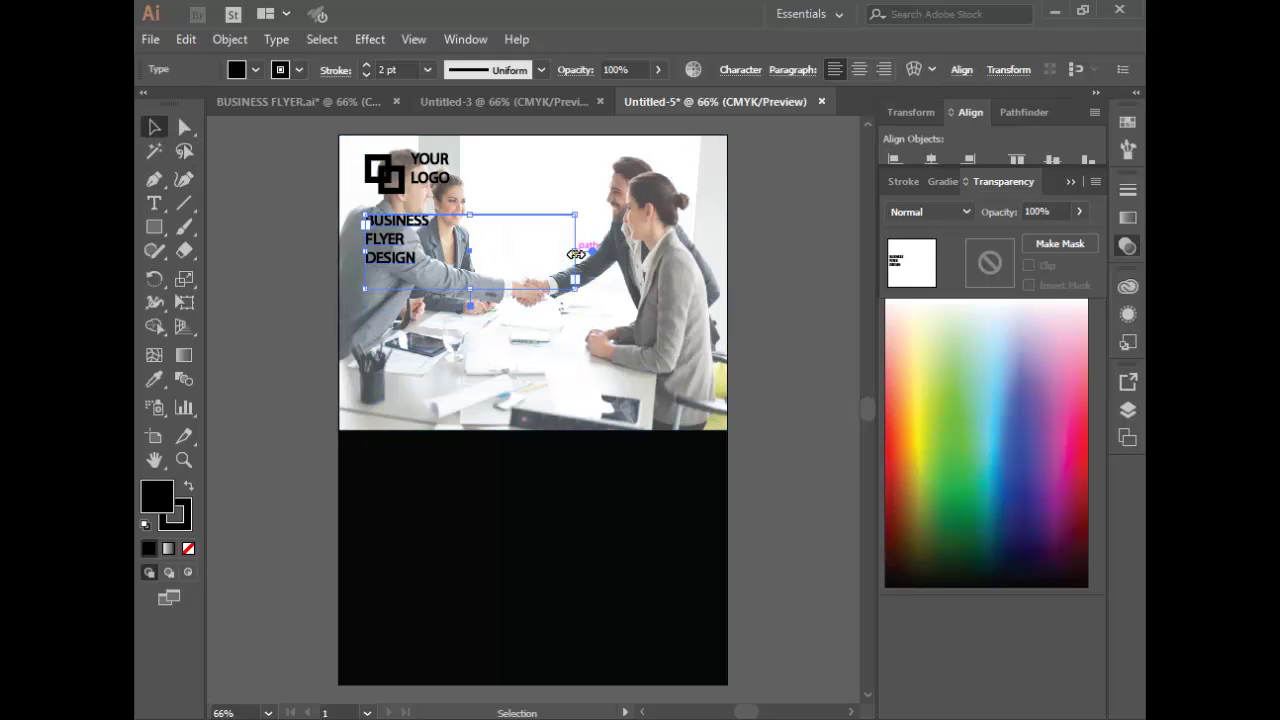
pyautogui.moveTo(575, 255); pyautogui.dragTo(500, 258)
pyautogui.press('t')
pyautogui.moveTo(416, 262); pyautogui.dragTo(358, 212)
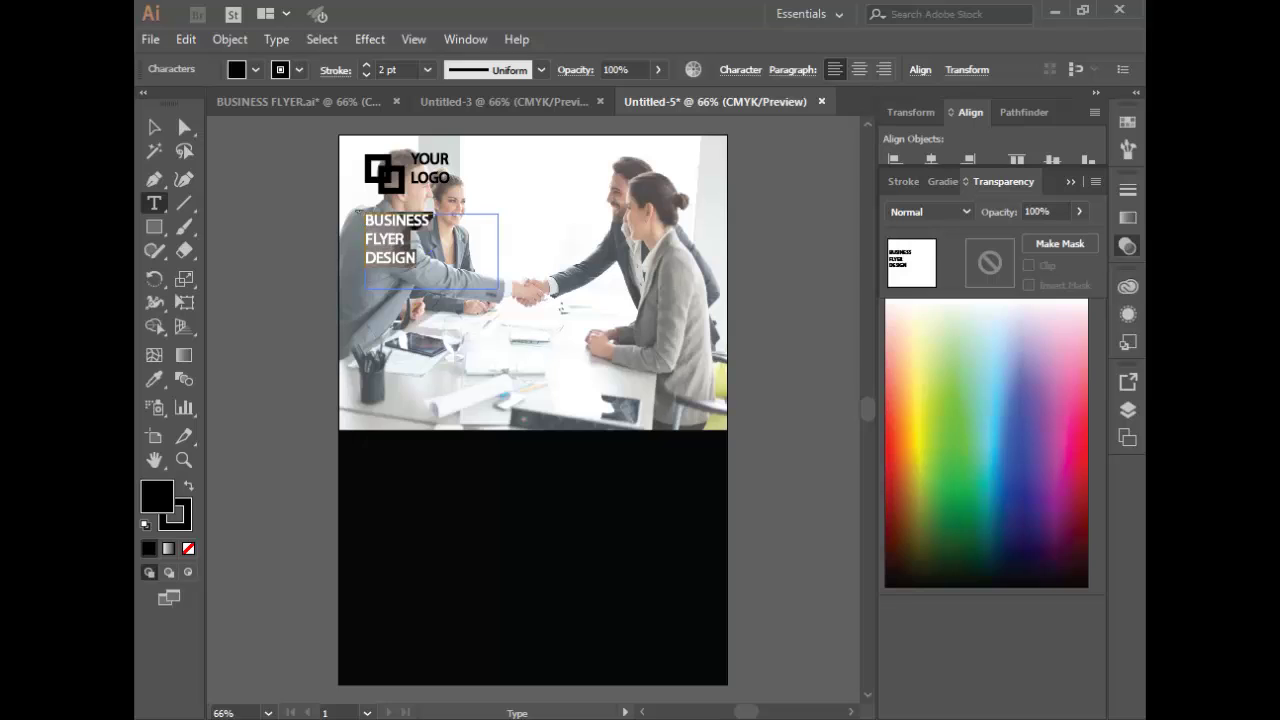
pyautogui.click(740, 69)
pyautogui.click(630, 187)
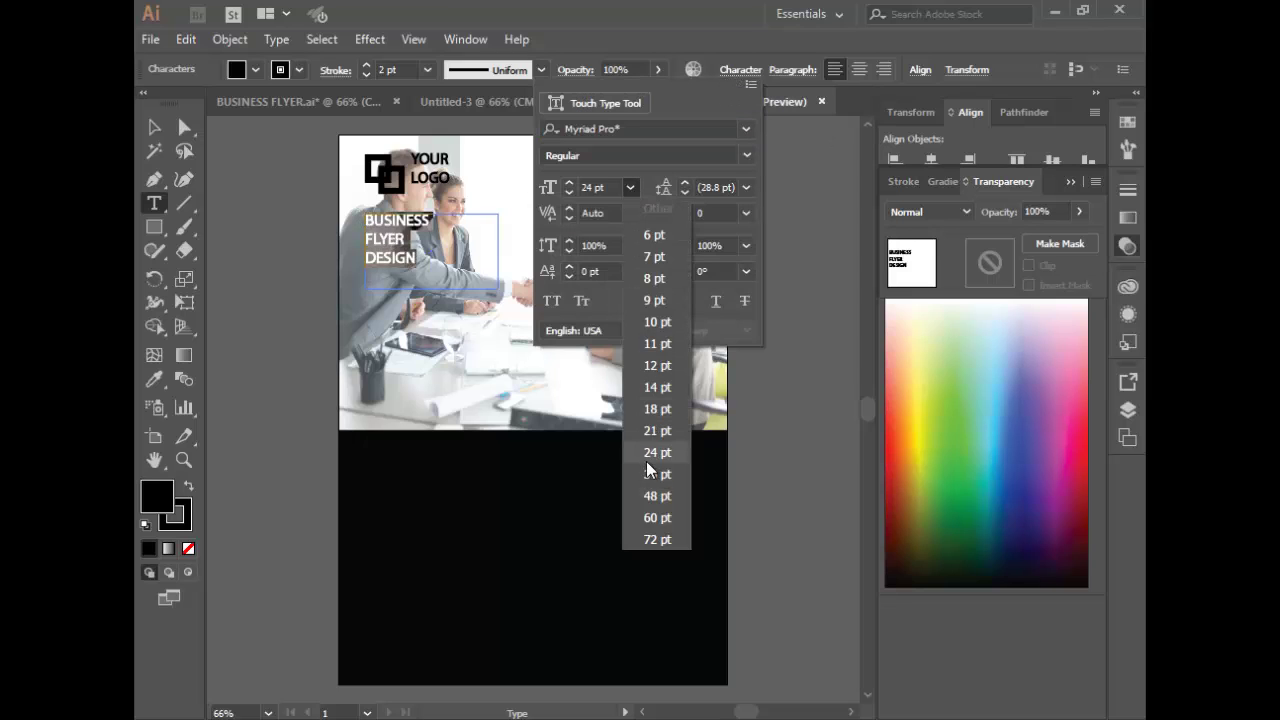
pyautogui.click(647, 461)
pyautogui.click(630, 187)
pyautogui.click(650, 500)
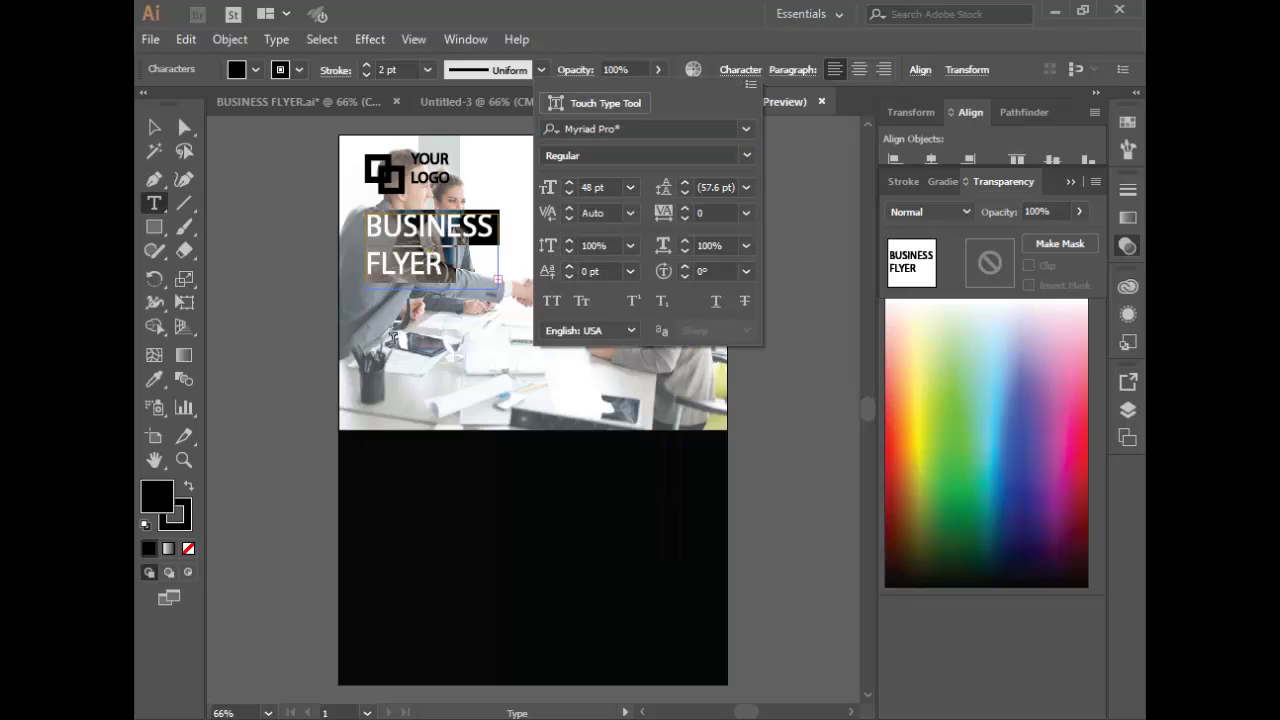
# Extend the heading frame so DESIGN shows and nudge it up toward the logo
pyautogui.press('Escape')
pyautogui.click(155, 128)
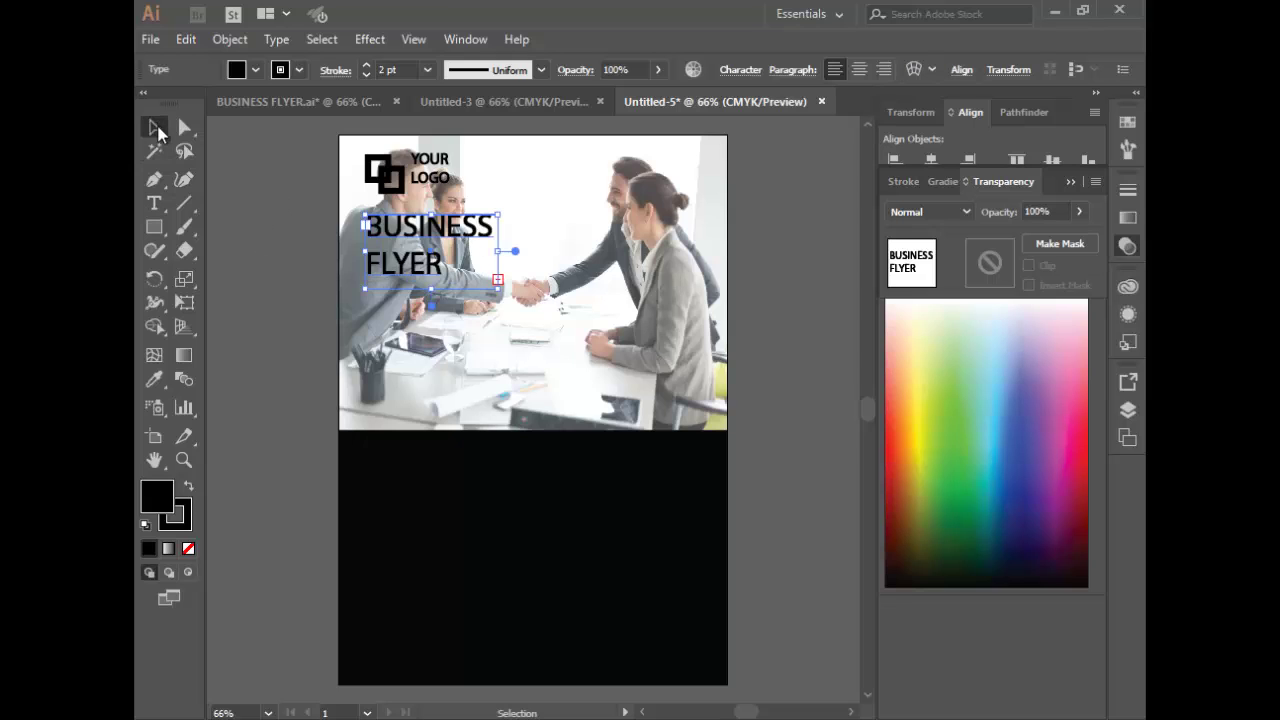
pyautogui.moveTo(432, 288); pyautogui.dragTo(445, 321)
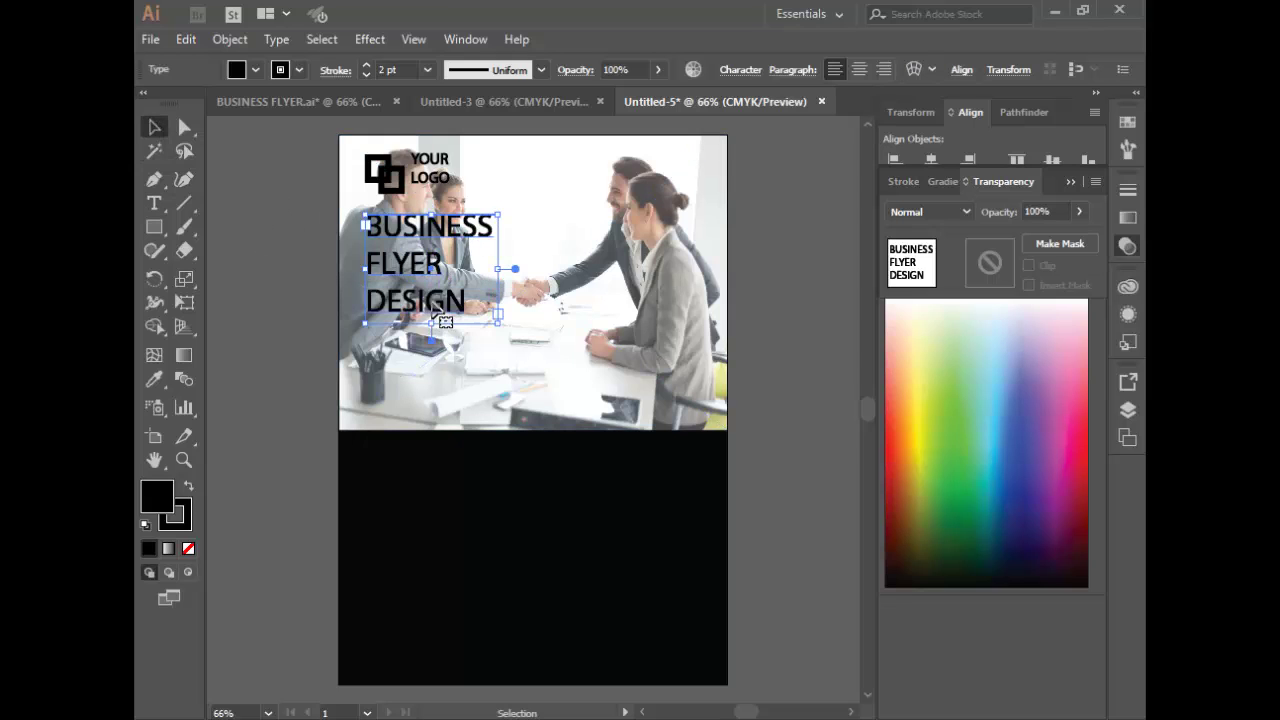
pyautogui.press('Up')
pyautogui.press('Up')
pyautogui.press('Up')
pyautogui.press('Up')
pyautogui.press('Up')
pyautogui.press('Up')
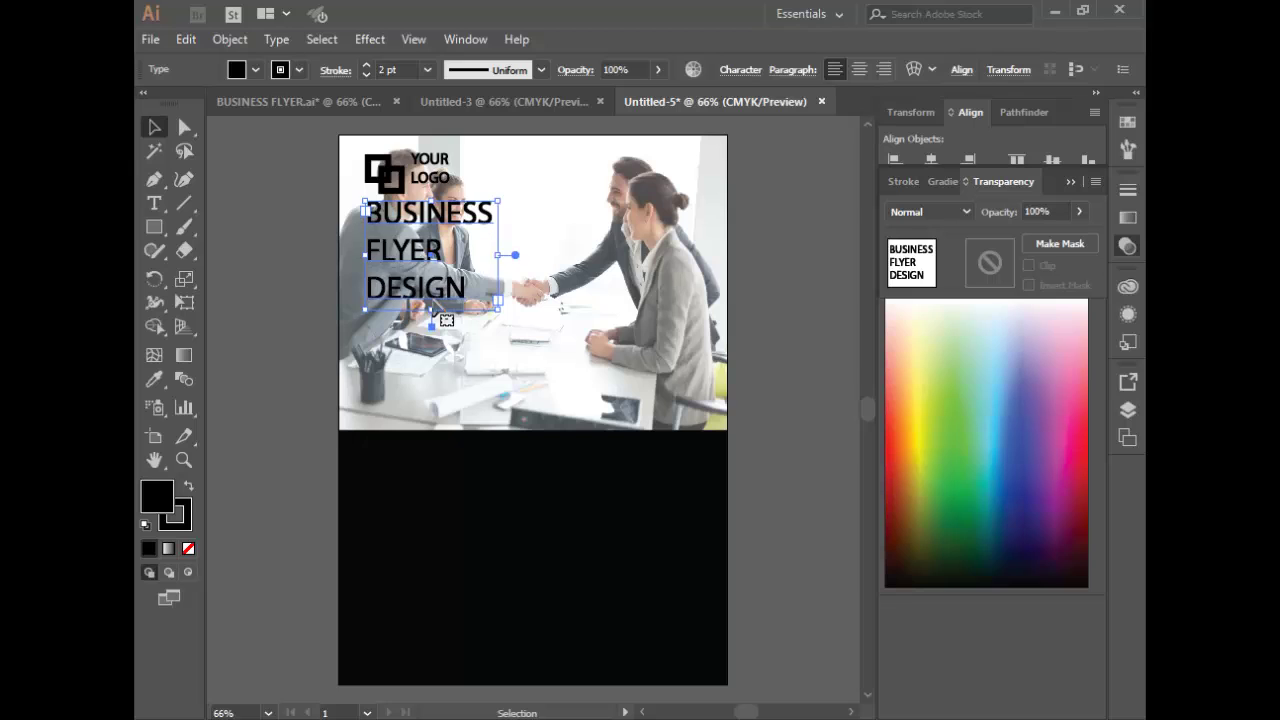
pyautogui.click(372, 272)
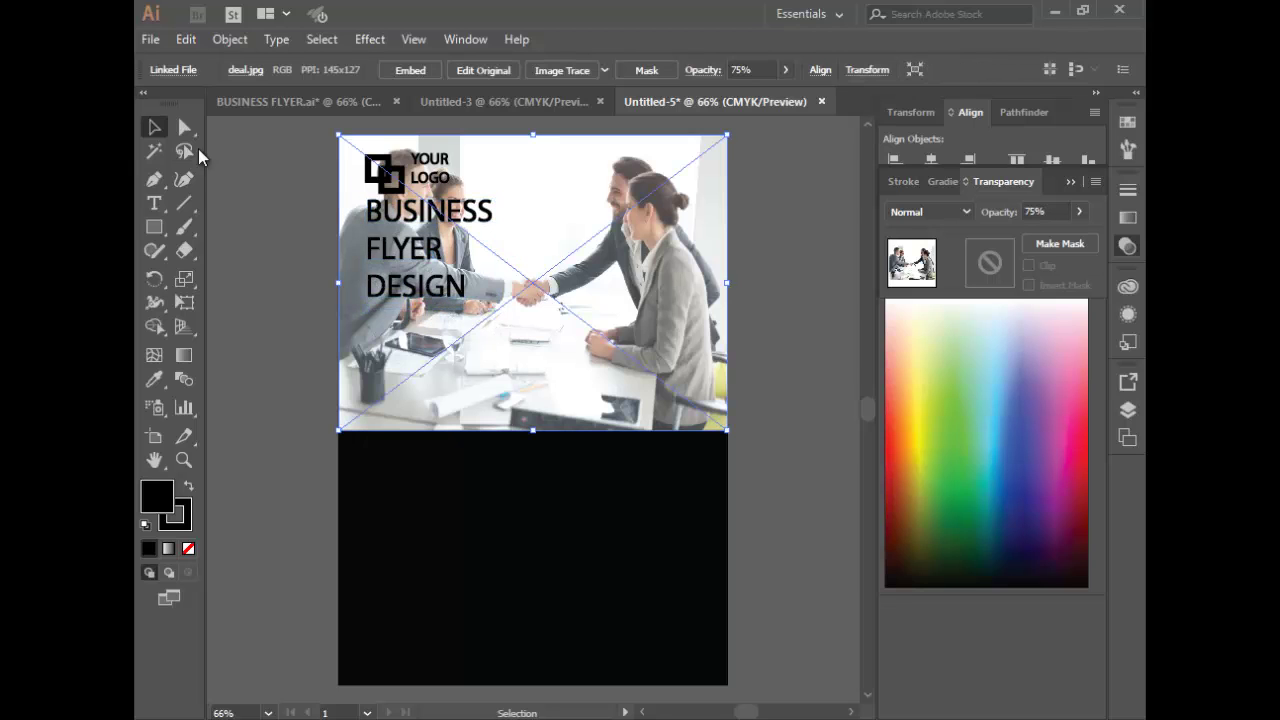
# Create a placeholder Lorem ipsum text area over the photo at a small font size
pyautogui.click(154, 203)
pyautogui.moveTo(354, 305); pyautogui.dragTo(706, 418)
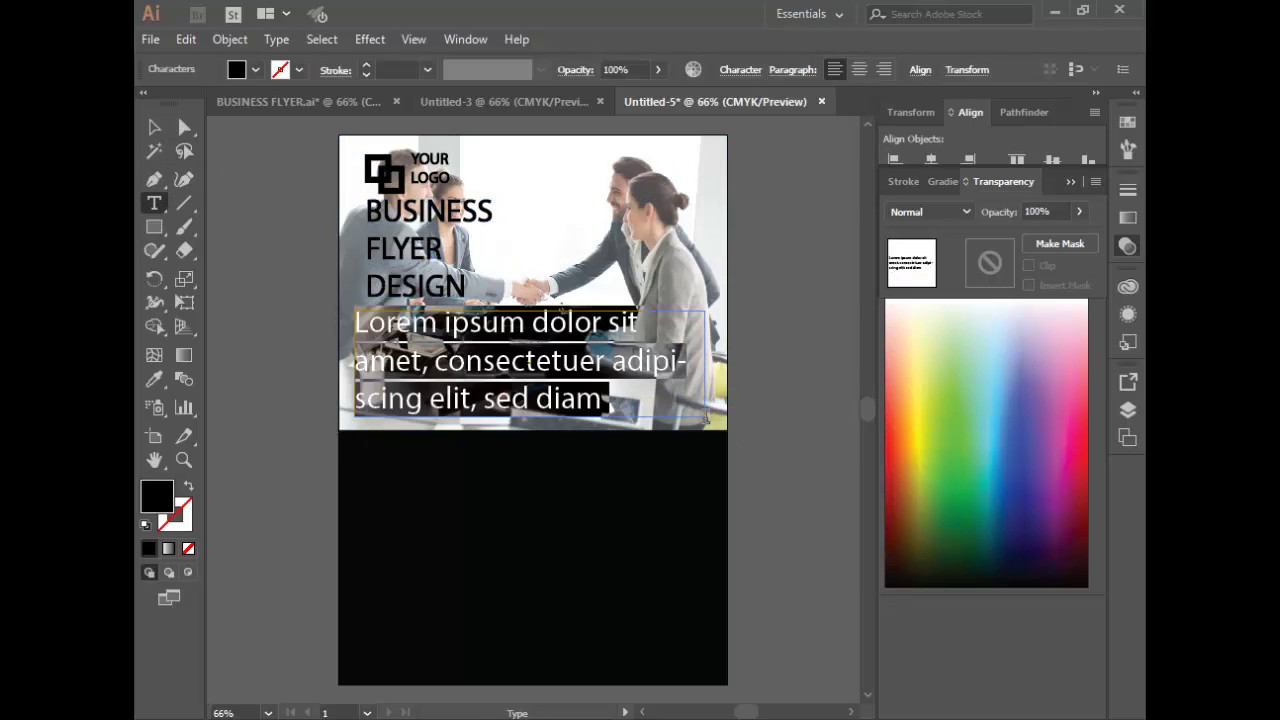
pyautogui.click(731, 78)
pyautogui.click(629, 188)
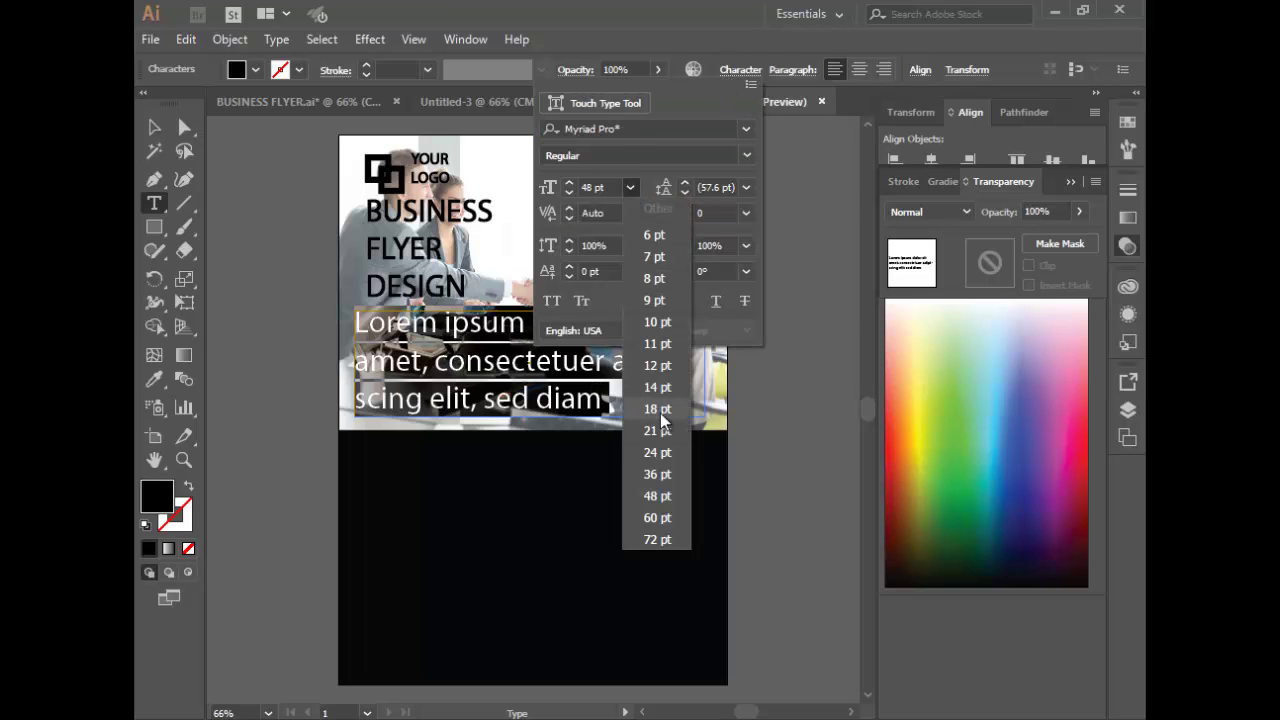
pyautogui.click(654, 446)
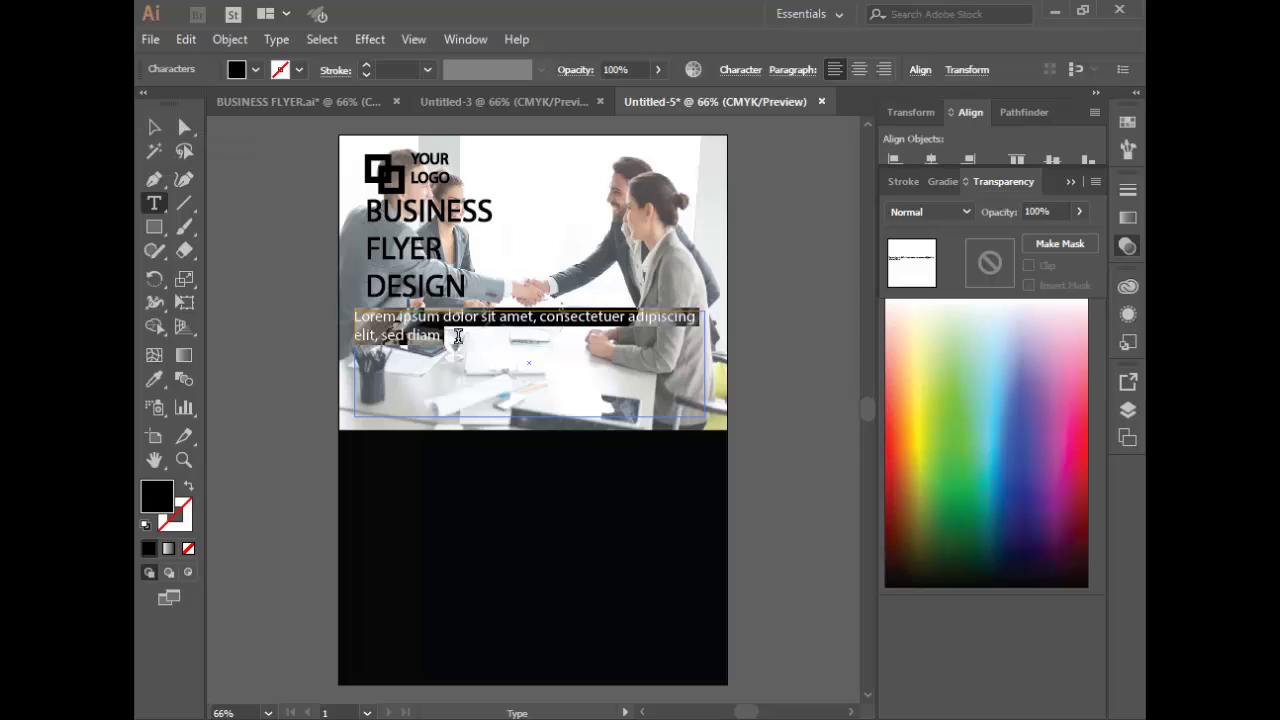
pyautogui.click(452, 346)
# Add the three-line body paragraph and move it up under the heading
pyautogui.click(154, 127)
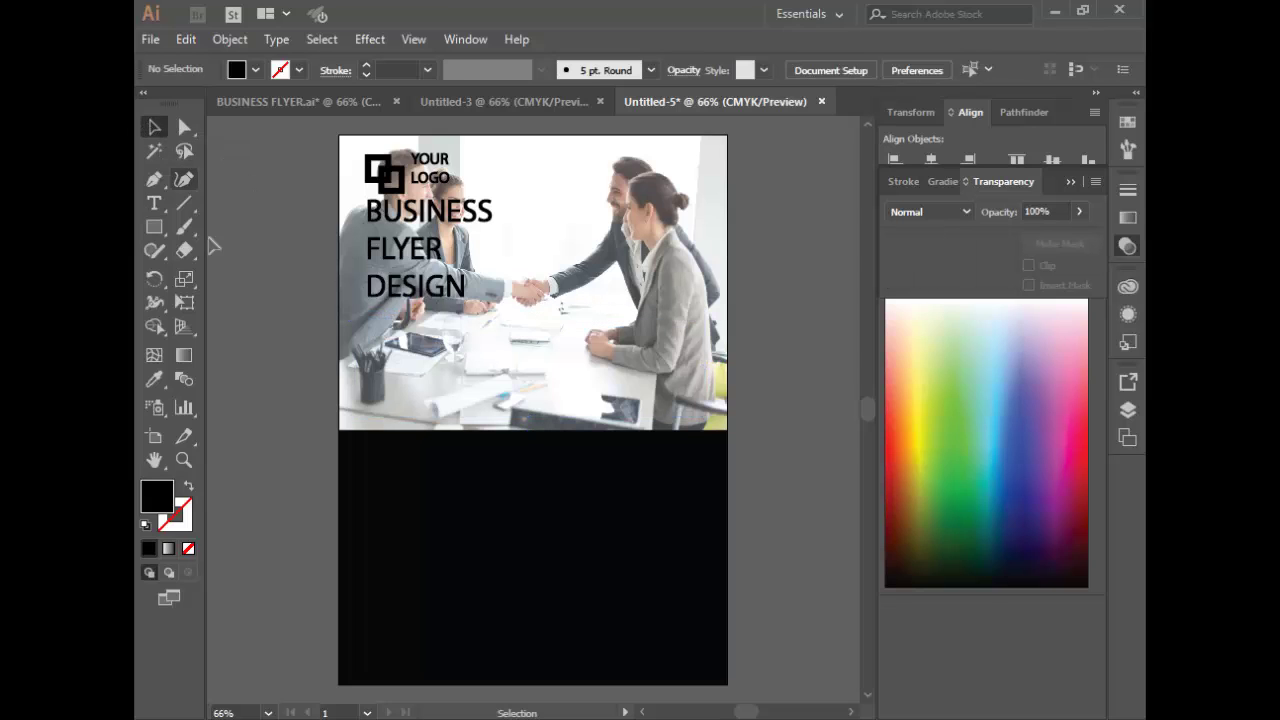
pyautogui.click(150, 205)
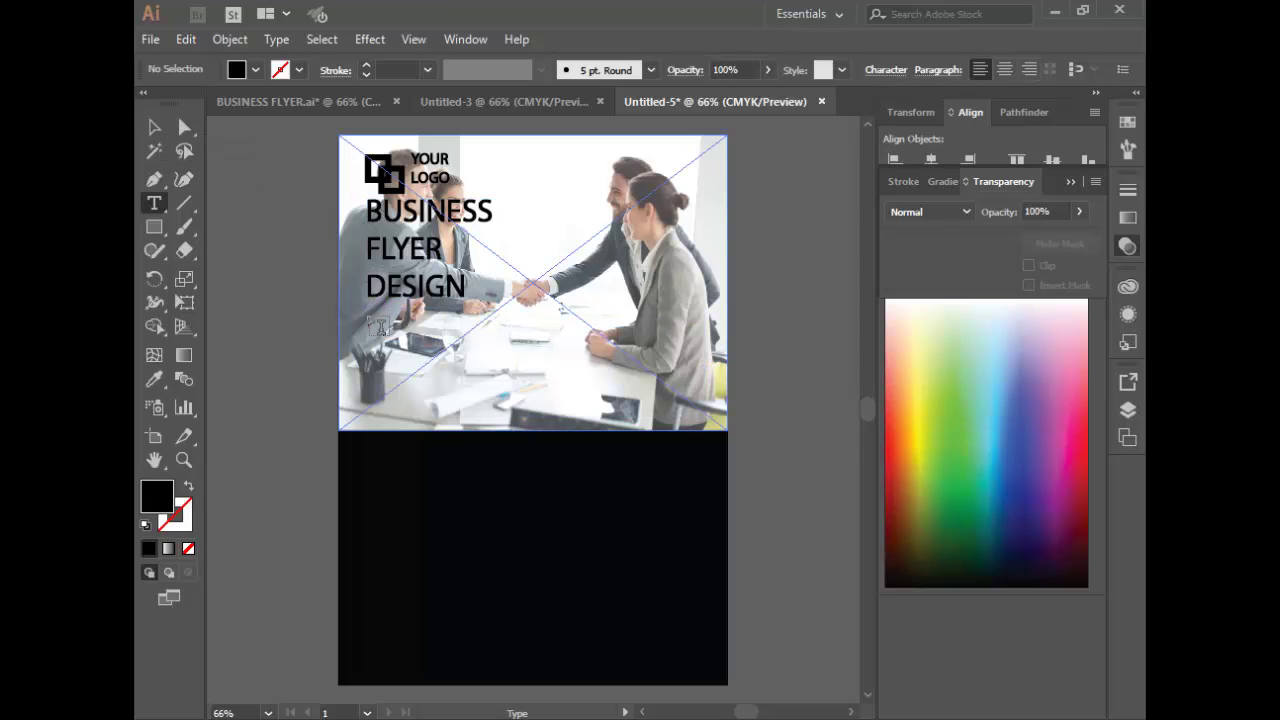
pyautogui.moveTo(368, 318)
pyautogui.mouseDown()
pyautogui.moveTo(513, 385)
pyautogui.moveTo(706, 377)
pyautogui.mouseUp()
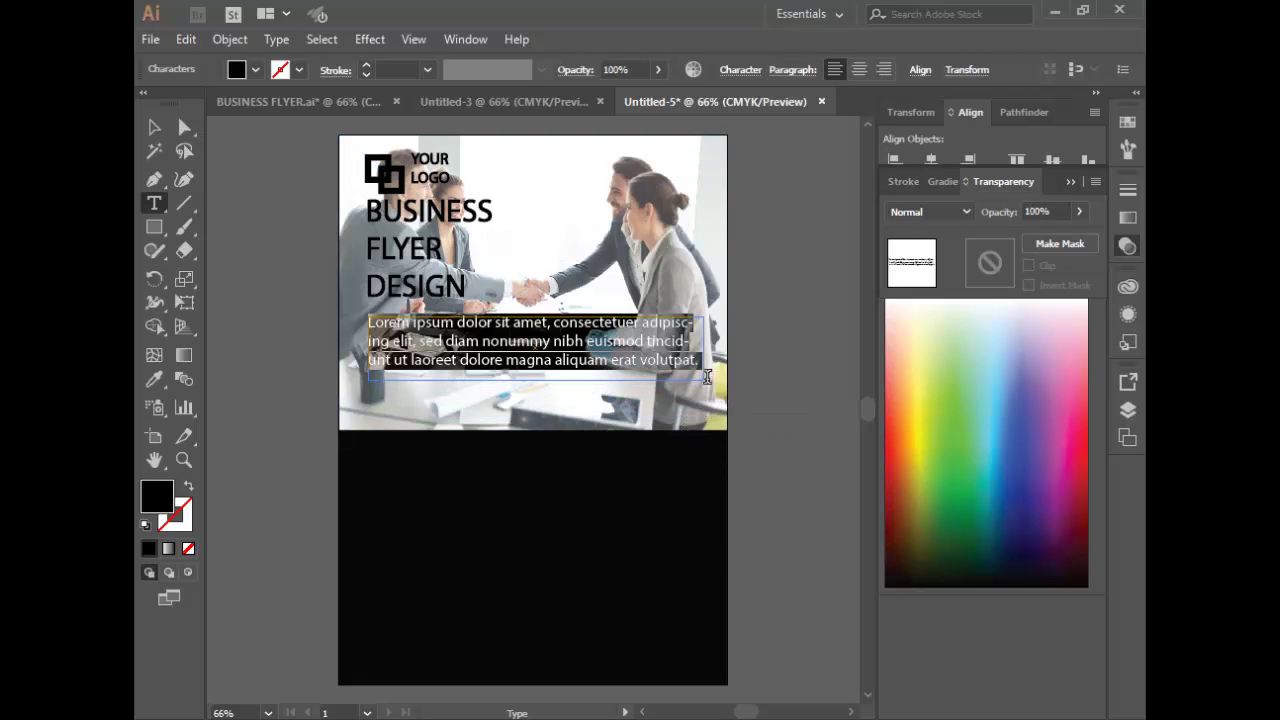
pyautogui.click(506, 331)
pyautogui.click(153, 128)
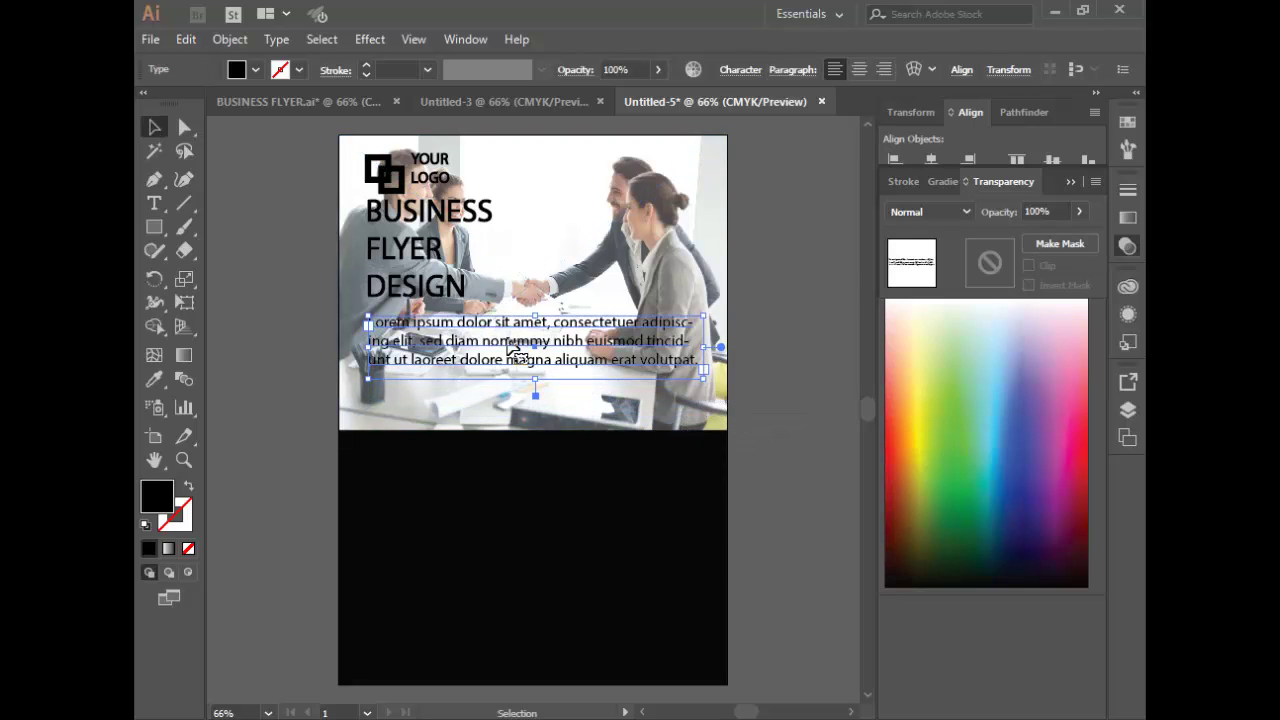
pyautogui.moveTo(423, 346); pyautogui.dragTo(425, 336)
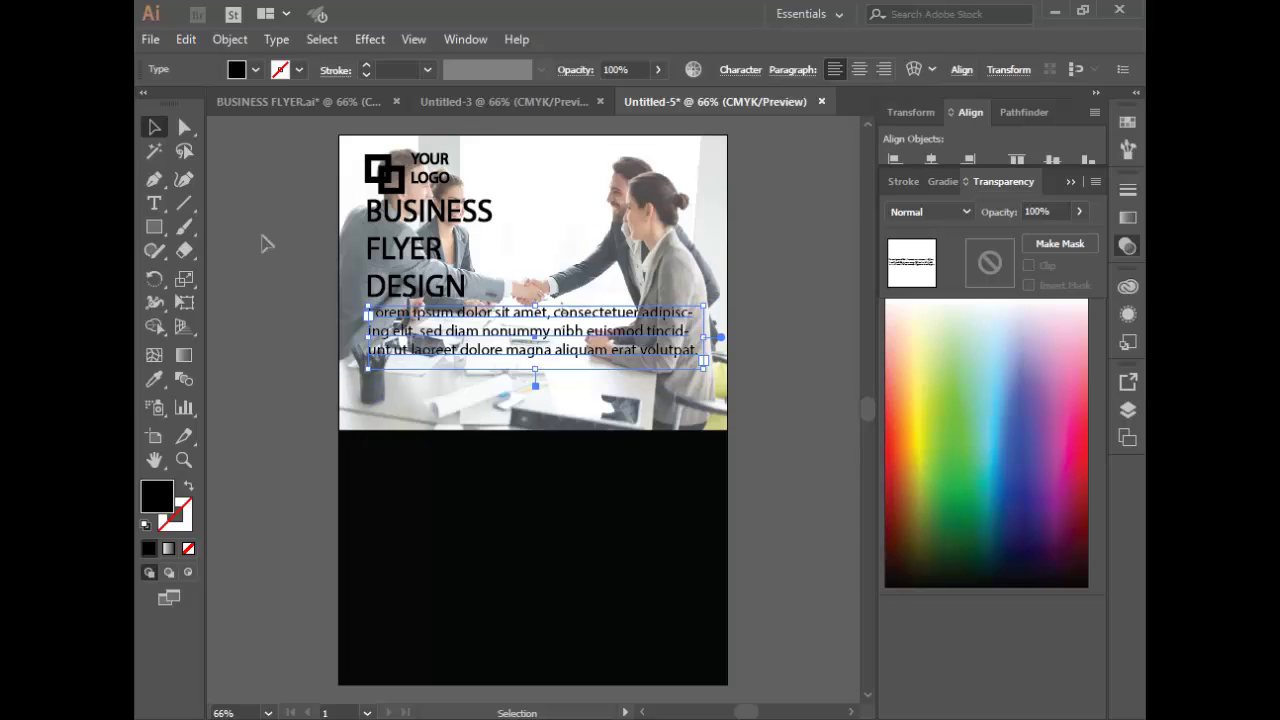
# Fade the office photo to 49% opacity
pyautogui.click(230, 165)
pyautogui.click(716, 220)
pyautogui.click(1080, 212)
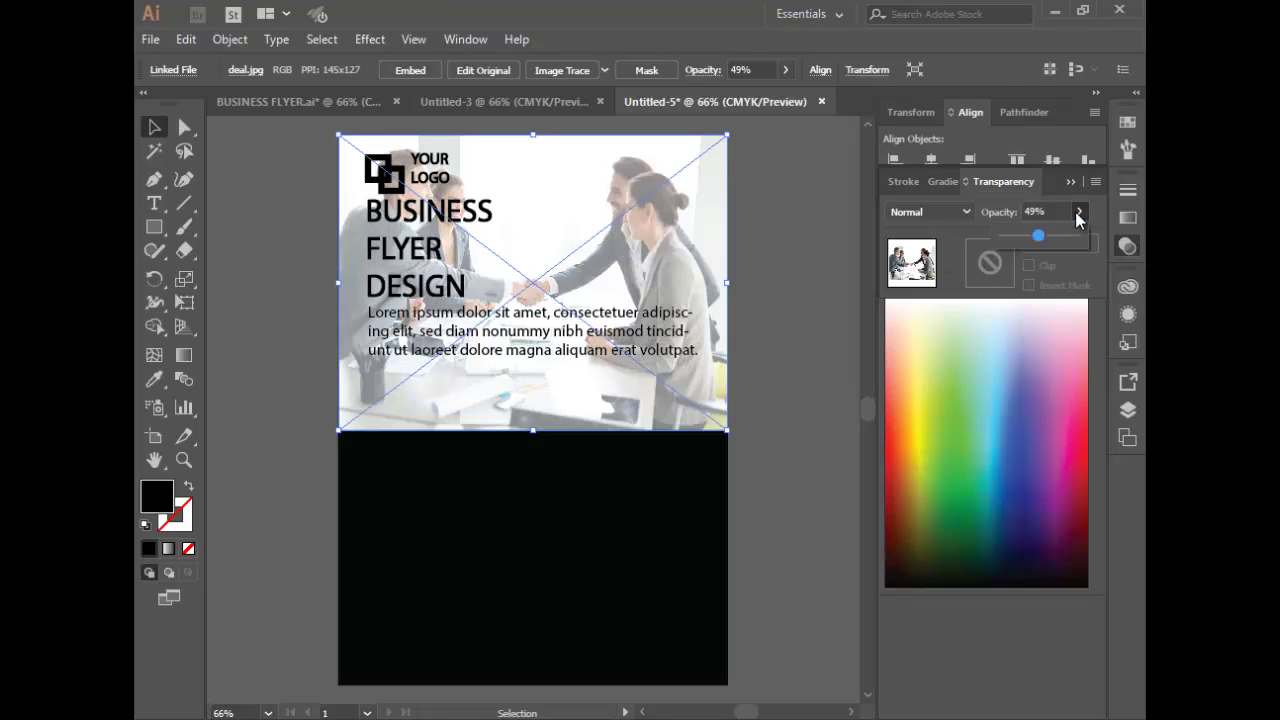
pyautogui.click(790, 262)
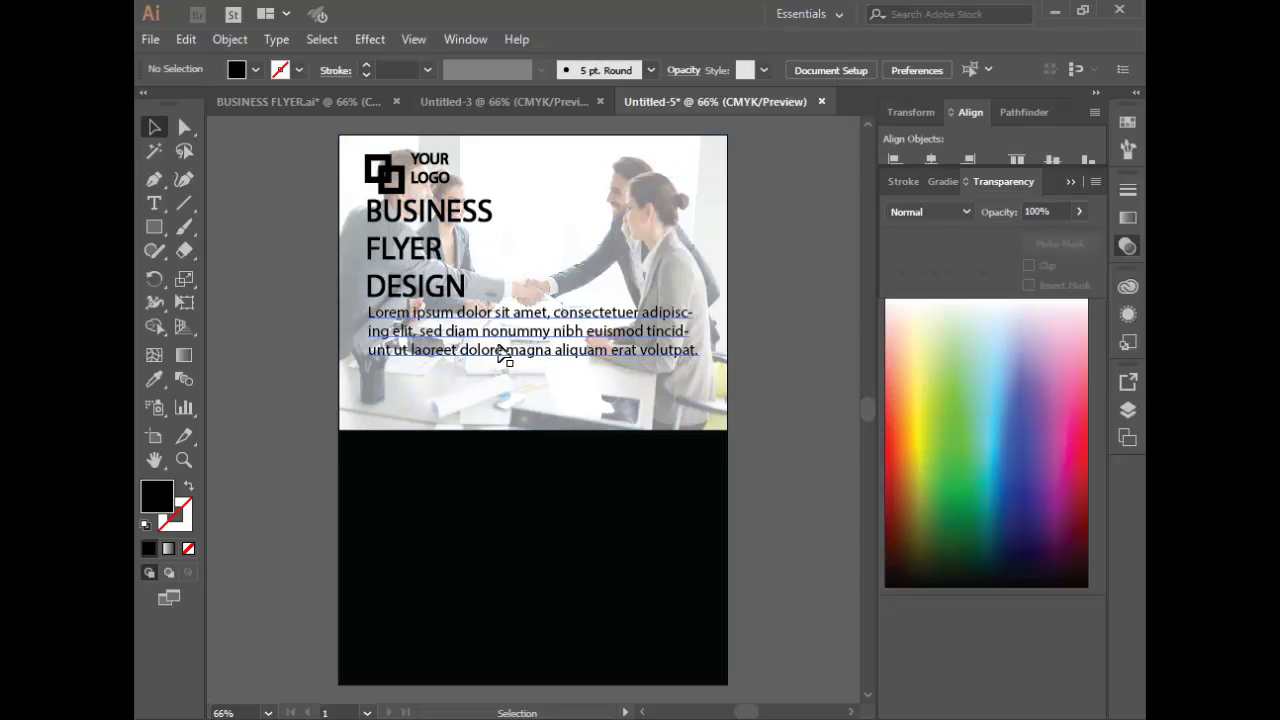
# Draw a white box below the body text at 72% opacity
pyautogui.click(154, 227)
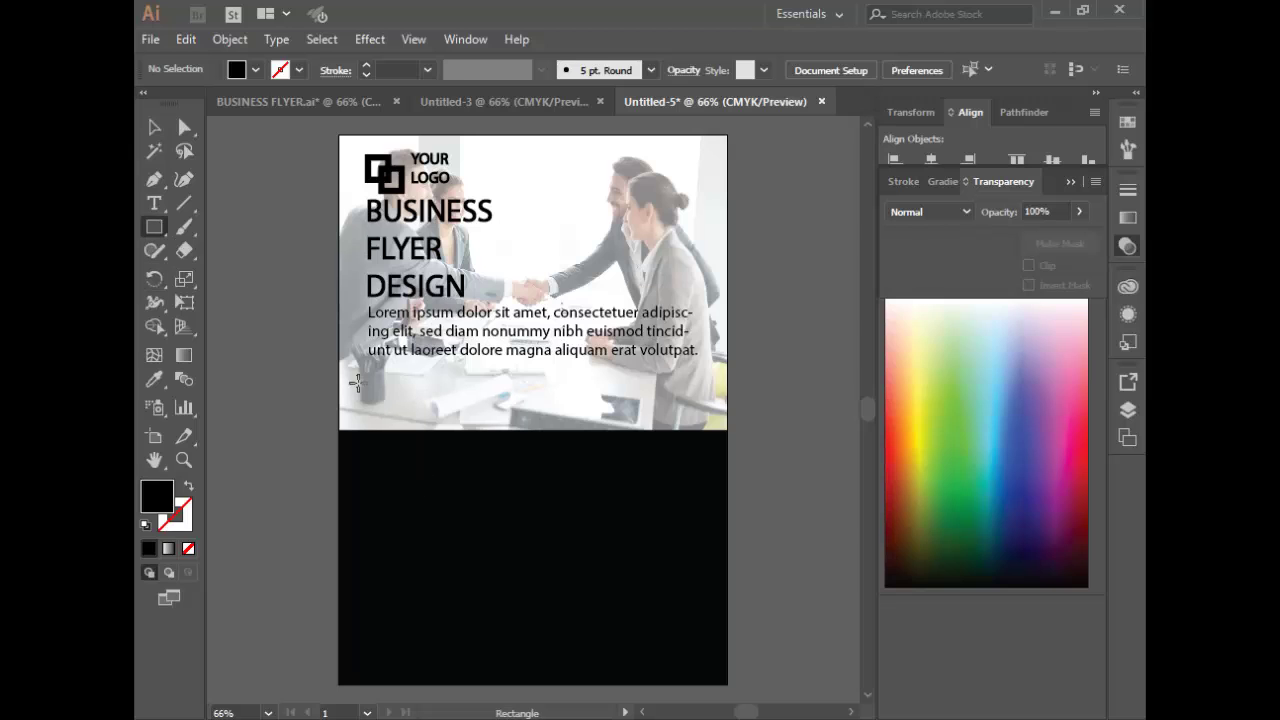
pyautogui.moveTo(368, 377); pyautogui.dragTo(617, 512)
pyautogui.doubleClick(163, 497)
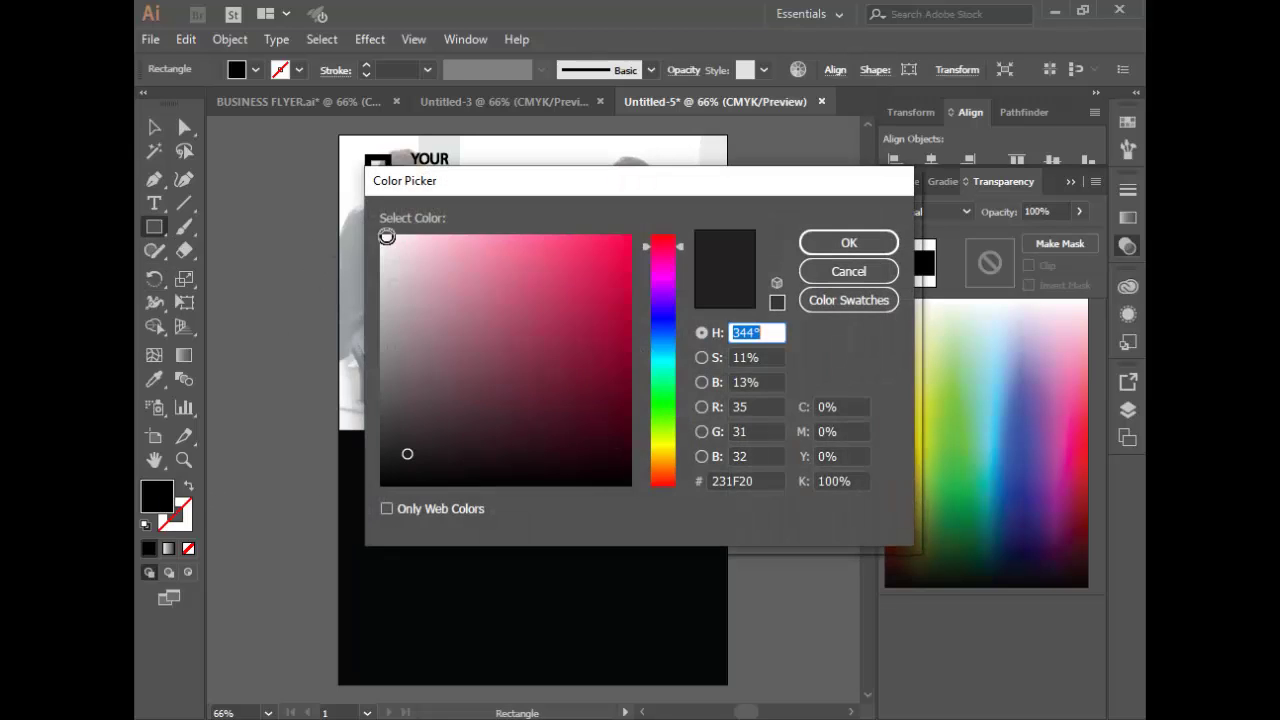
pyautogui.click(385, 237)
pyautogui.click(848, 243)
pyautogui.click(1079, 211)
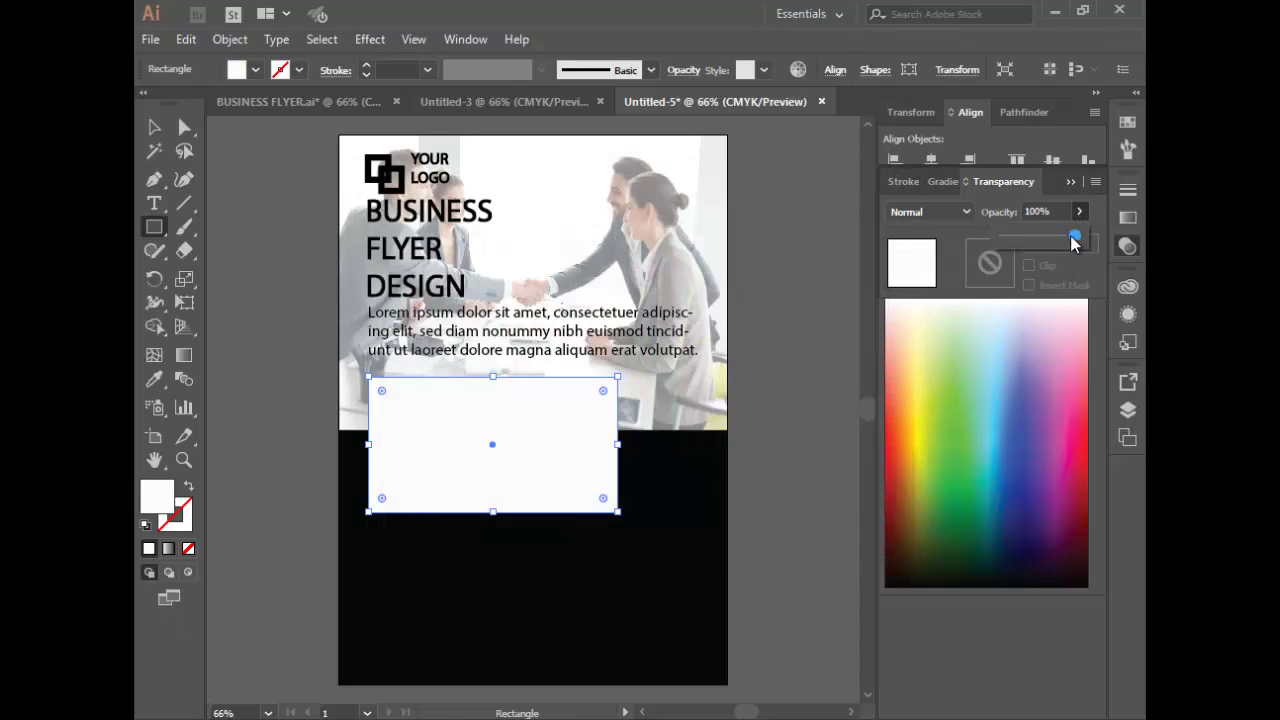
pyautogui.moveTo(1036, 250); pyautogui.dragTo(1056, 242)
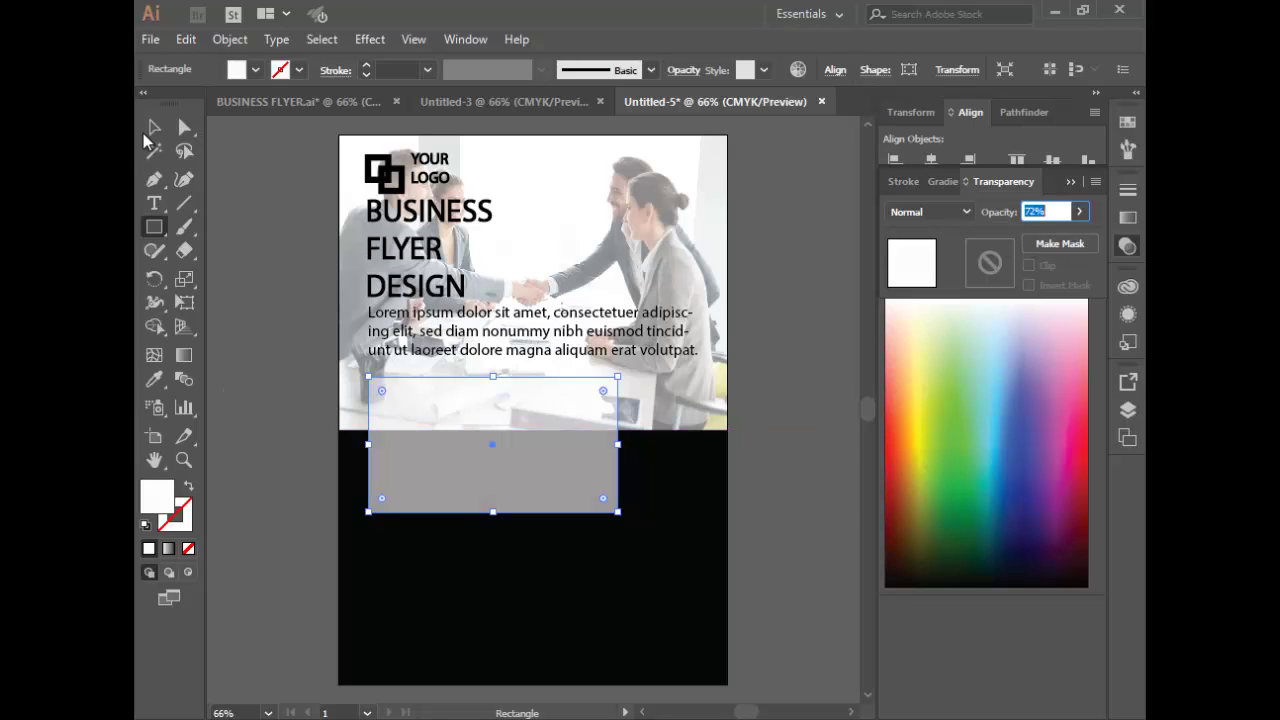
pyautogui.click(152, 129)
# Add the Web Icons wrench symbol left of the page and draw a circle around it
pyautogui.click(465, 39)
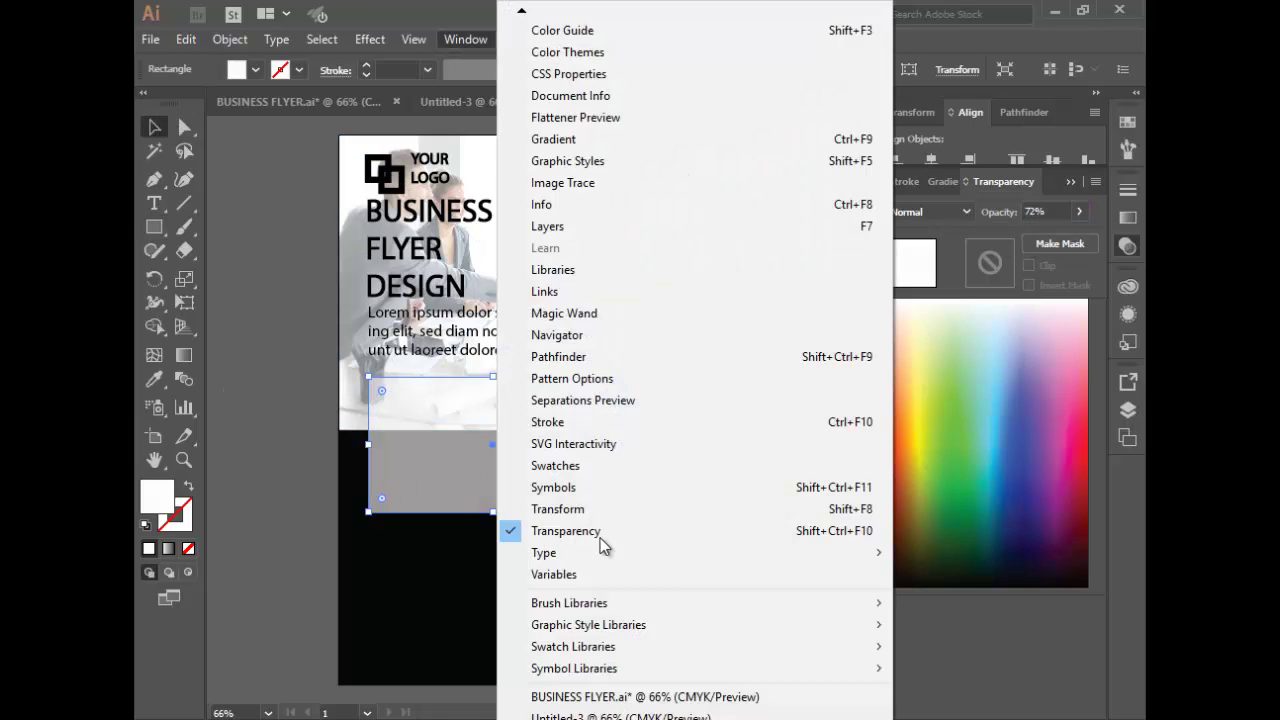
pyautogui.click(583, 486)
pyautogui.click(647, 407)
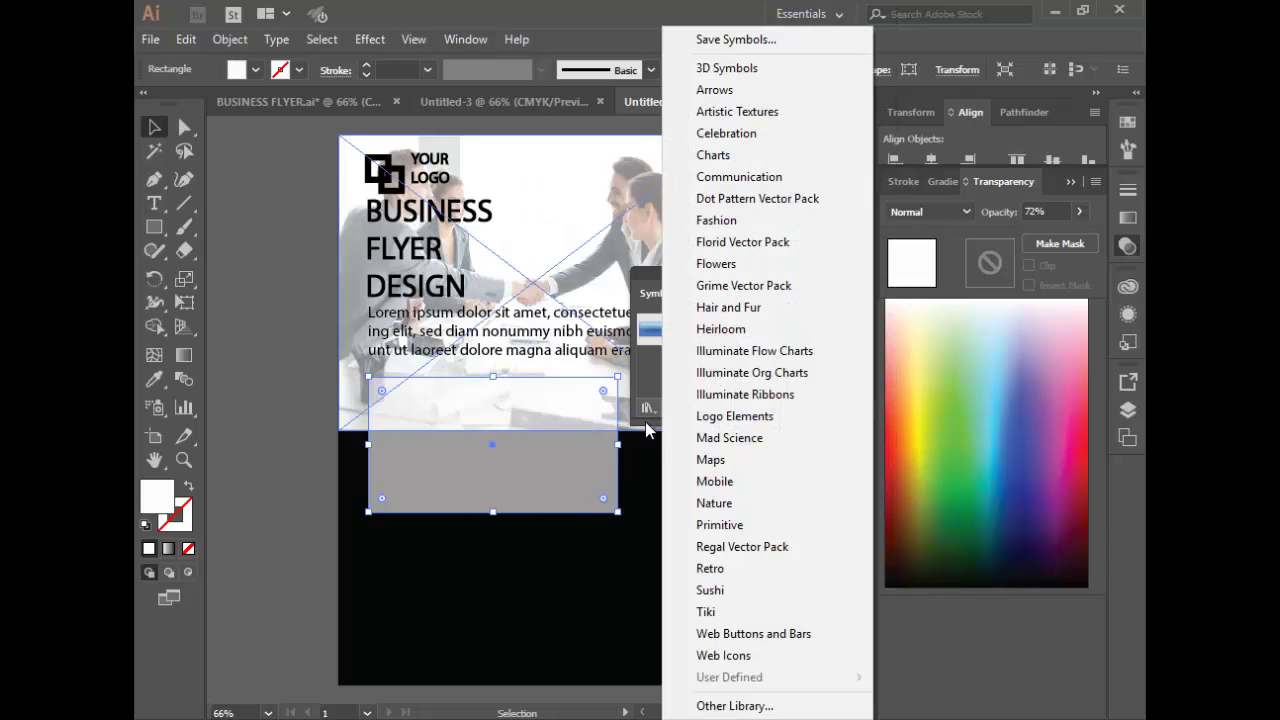
pyautogui.click(690, 652)
pyautogui.click(416, 497)
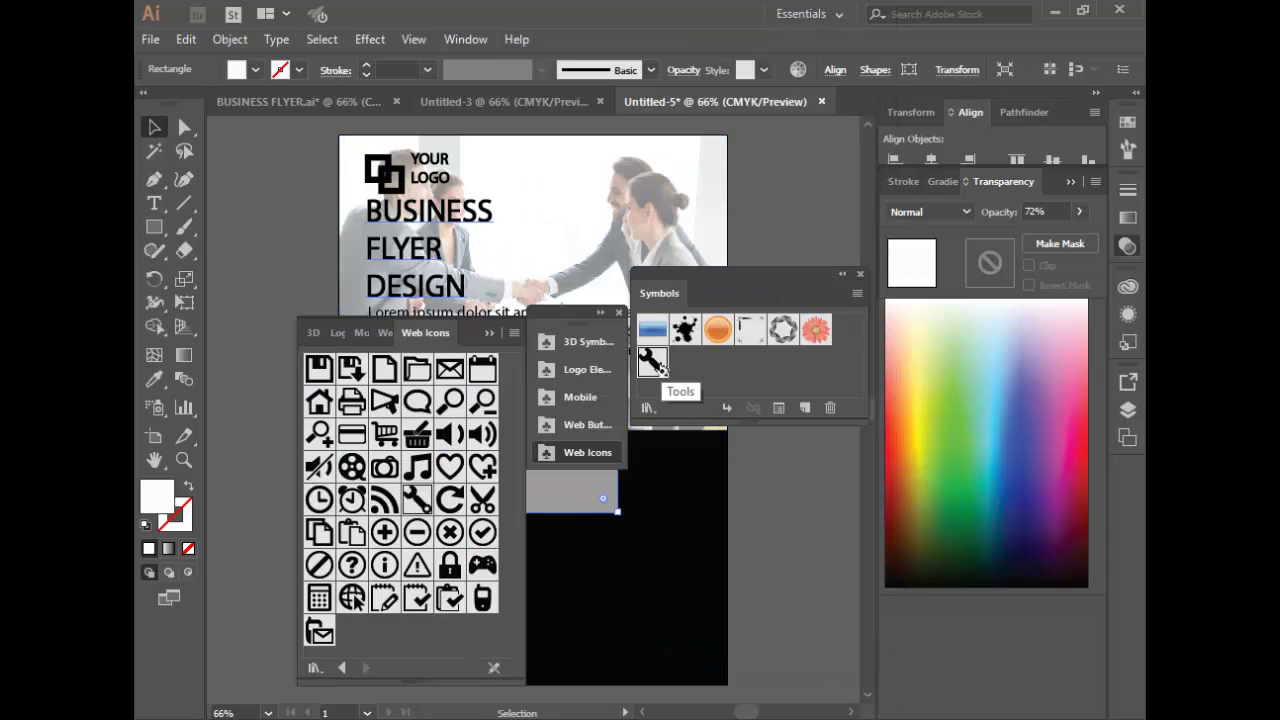
pyautogui.moveTo(652, 363)
pyautogui.mouseDown()
pyautogui.moveTo(605, 518)
pyautogui.moveTo(408, 414)
pyautogui.moveTo(265, 370)
pyautogui.mouseUp()
pyautogui.click(858, 272)
pyautogui.click(617, 314)
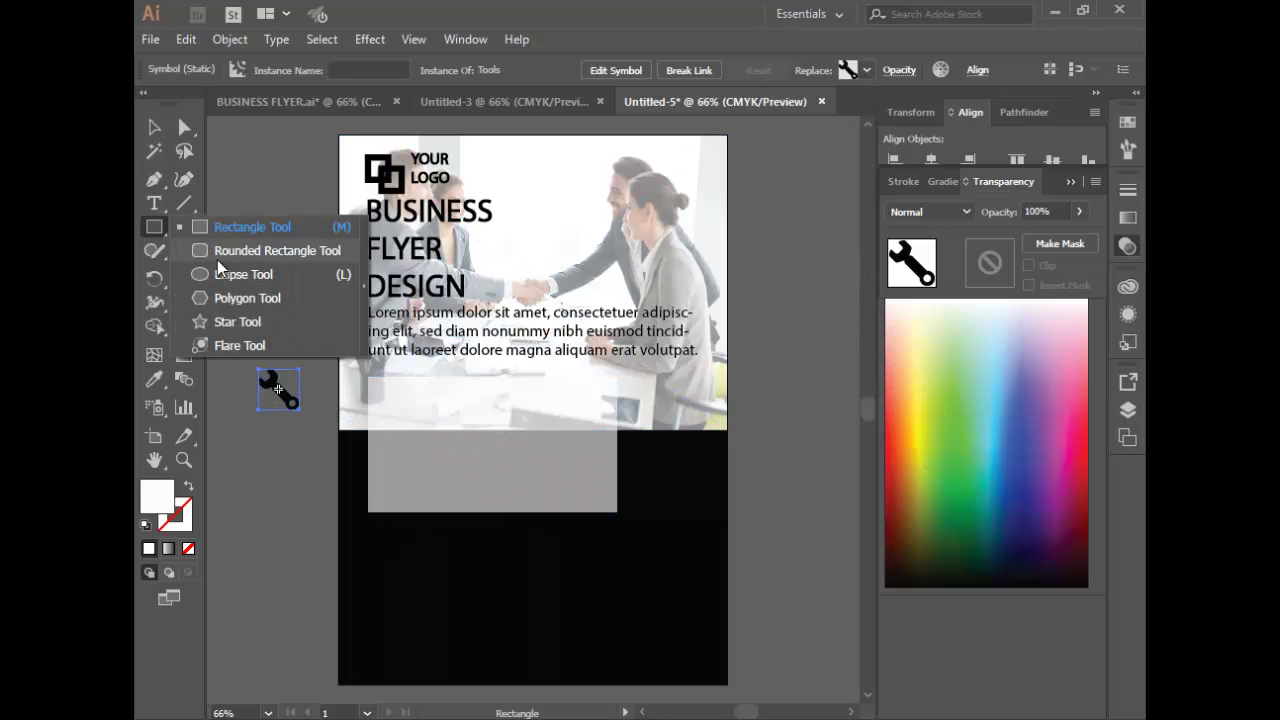
pyautogui.moveTo(154, 227); pyautogui.dragTo(220, 271)
pyautogui.moveTo(243, 355)
pyautogui.mouseDown()
pyautogui.moveTo(296, 420)
pyautogui.moveTo(320, 428)
pyautogui.mouseUp()
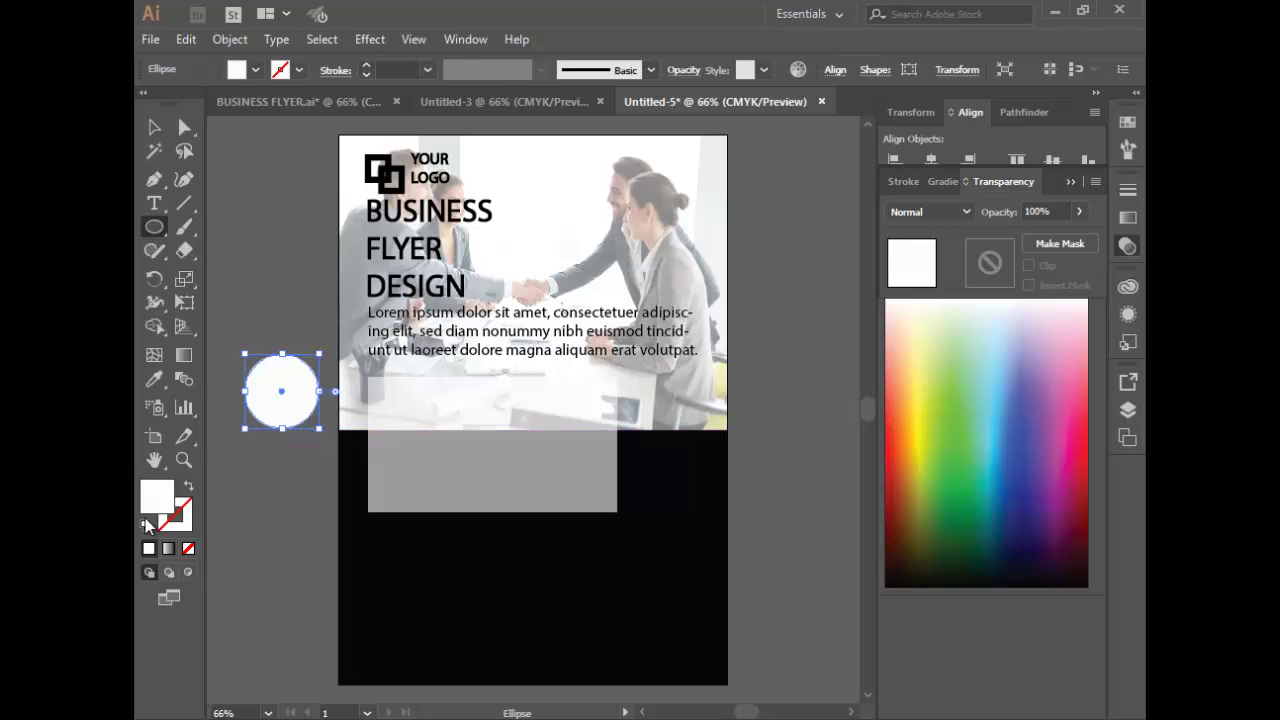
# Turn the circle into a black ring with a 6 pt outline
pyautogui.doubleClick(156, 495)
pyautogui.click(382, 482)
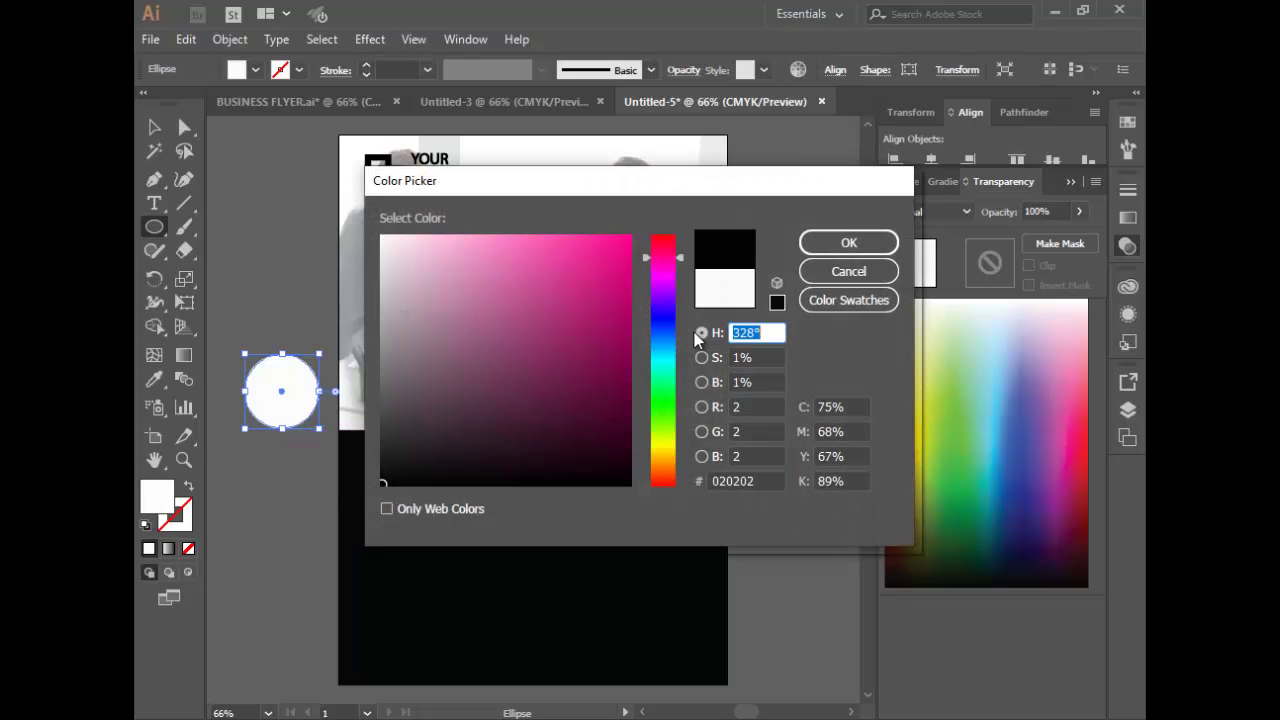
pyautogui.click(848, 243)
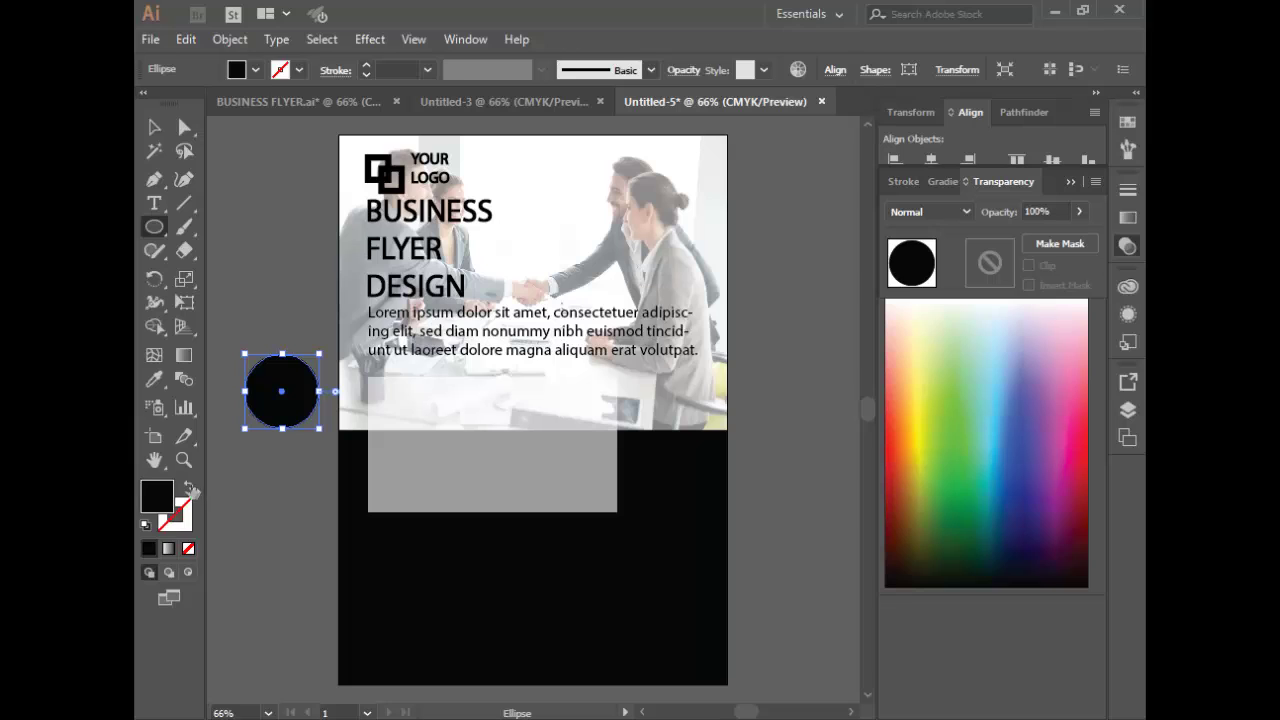
pyautogui.click(189, 487)
pyautogui.click(427, 69)
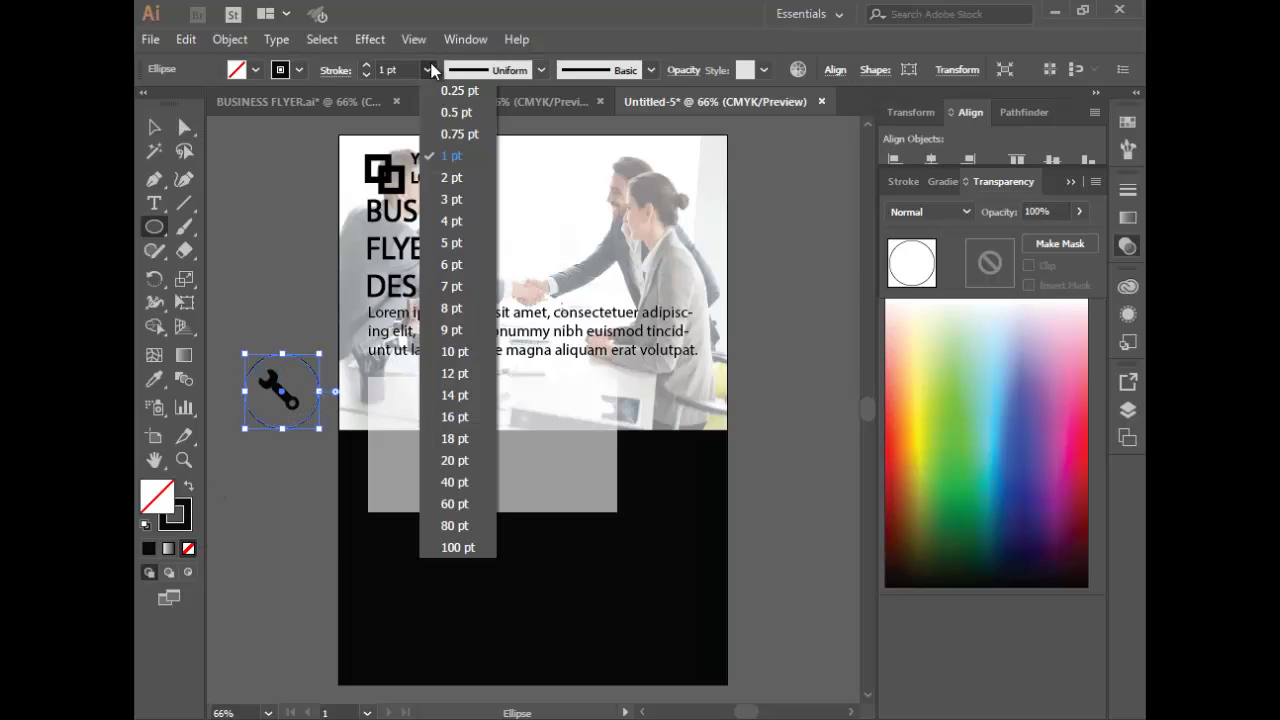
pyautogui.click(445, 289)
# Group the ring and wrench into a single icon
pyautogui.press('v')
pyautogui.click(289, 223)
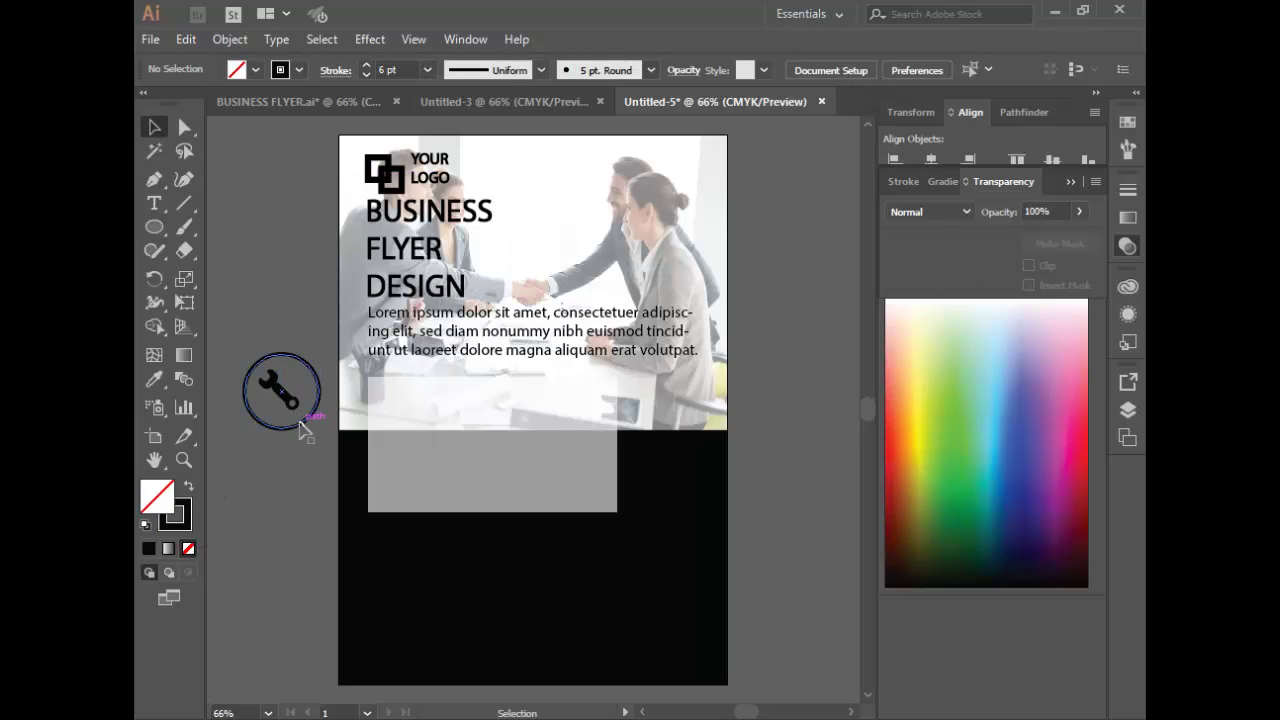
pyautogui.moveTo(314, 460)
pyautogui.mouseDown()
pyautogui.moveTo(283, 393)
pyautogui.moveTo(373, 388)
pyautogui.moveTo(422, 428)
pyautogui.moveTo(412, 405)
pyautogui.mouseUp()
pyautogui.rightClick(280, 390)
pyautogui.click(330, 503)
pyautogui.click(413, 415)
pyautogui.hotkey('ctrl', 'shift', 'a')
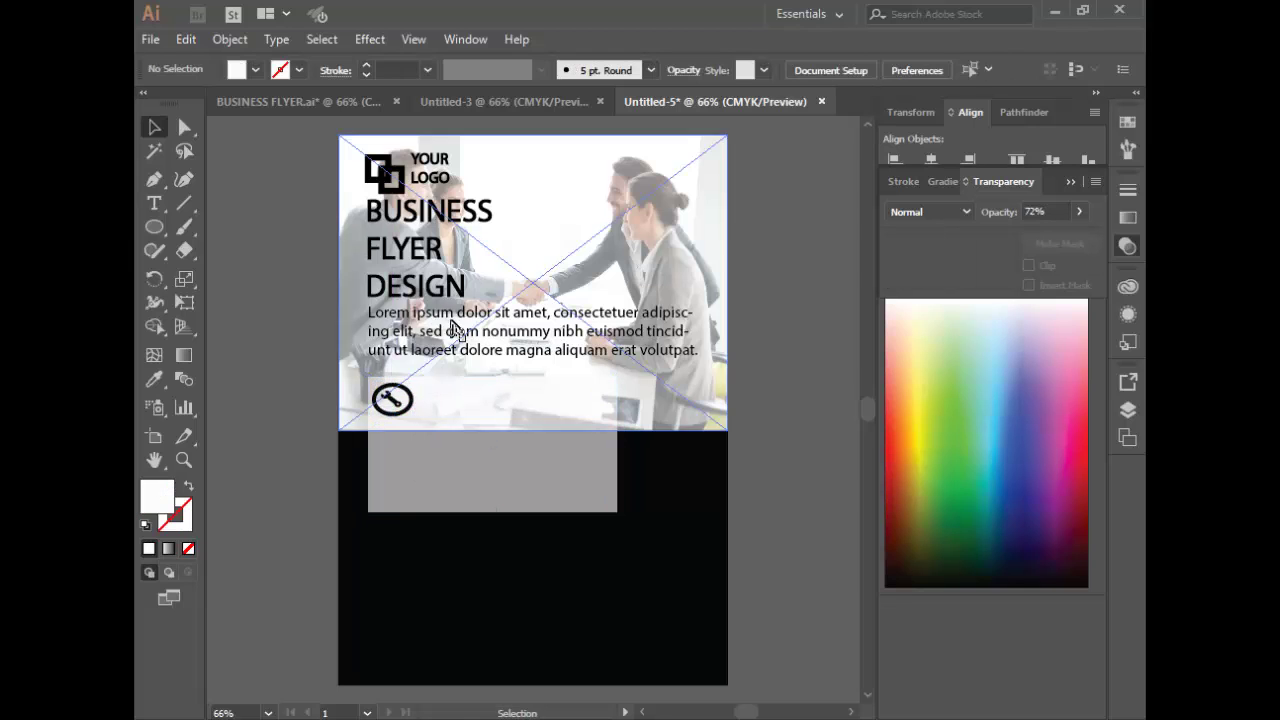
# Duplicate the BUSINESS FLYER DESIGN heading onto the grey box and retype it as BUSINESS SOLUTION
pyautogui.click(455, 275)
pyautogui.hotkey('ctrl', 'c')
pyautogui.hotkey('ctrl', 'v')
pyautogui.moveTo(552, 438)
pyautogui.mouseDown()
pyautogui.moveTo(520, 470)
pyautogui.moveTo(445, 440)
pyautogui.mouseUp()
pyautogui.doubleClick(521, 482)
pyautogui.press('BackSpace')
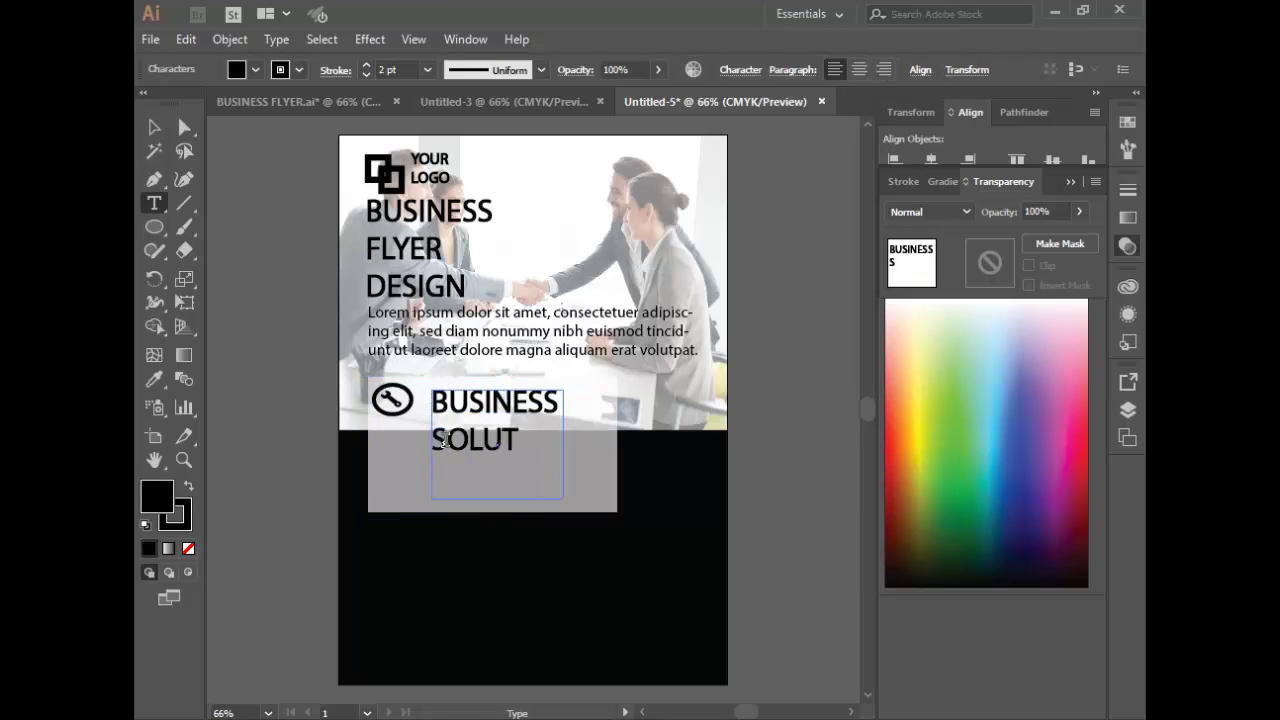
pyautogui.write('ION')
# Position the BUSINESS SOLUTION text beside the wrench icon and set it to 24 pt
pyautogui.click(154, 127)
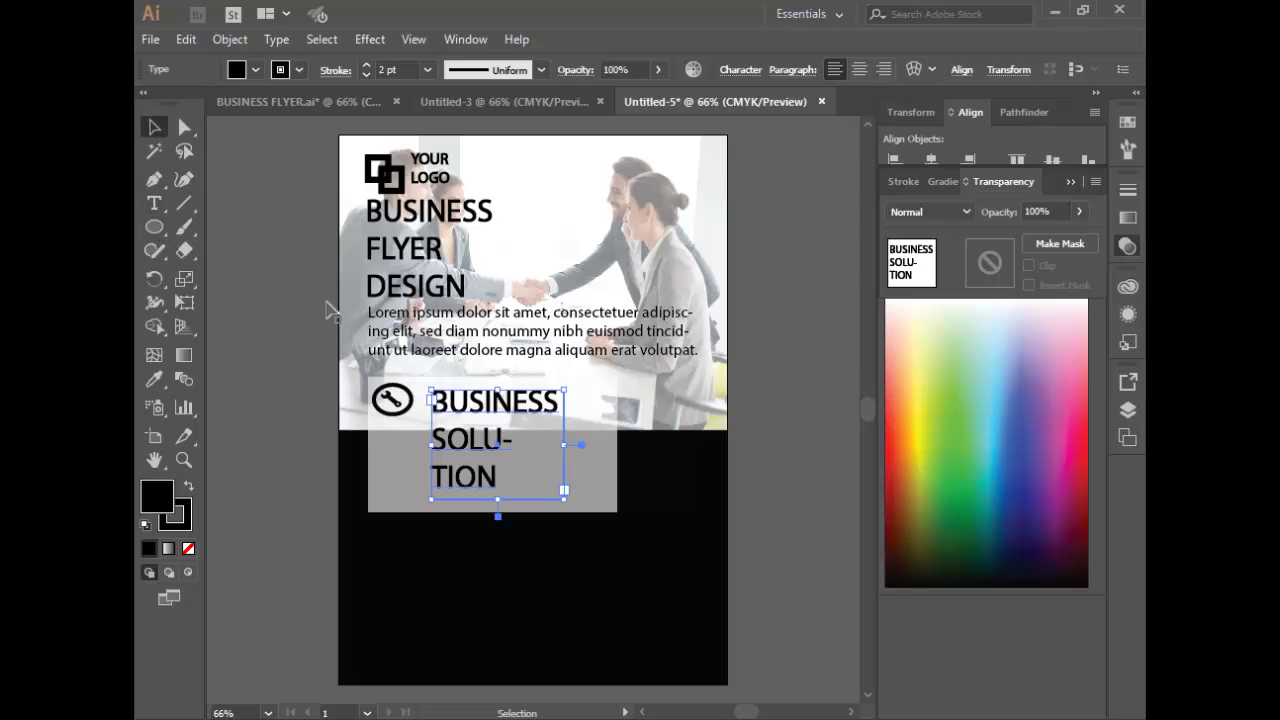
pyautogui.moveTo(496, 478)
pyautogui.mouseDown()
pyautogui.moveTo(352, 502)
pyautogui.moveTo(481, 476)
pyautogui.mouseUp()
pyautogui.doubleClick(481, 476)
pyautogui.moveTo(417, 424)
pyautogui.mouseDown()
pyautogui.moveTo(483, 478)
pyautogui.moveTo(447, 351)
pyautogui.mouseUp()
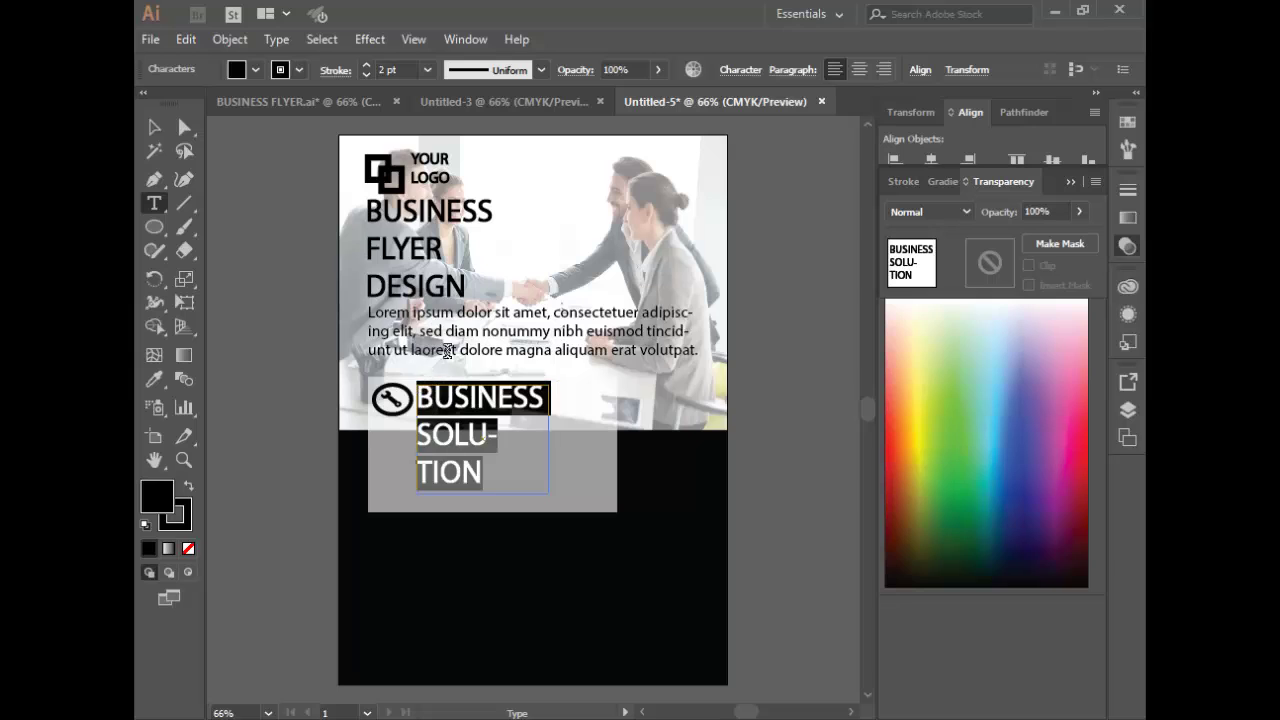
pyautogui.click(740, 69)
pyautogui.click(630, 187)
pyautogui.click(658, 443)
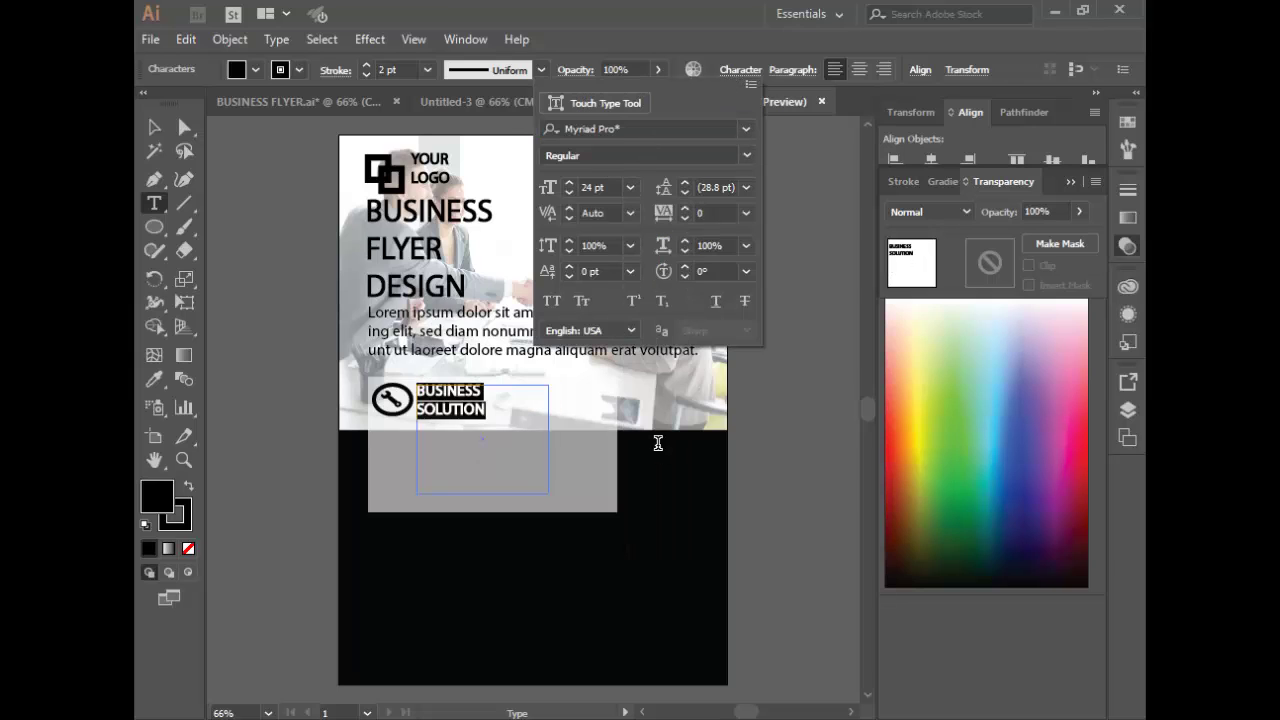
# Give the heading a 1 pt stroke and shrink its frame to fit
pyautogui.click(427, 70)
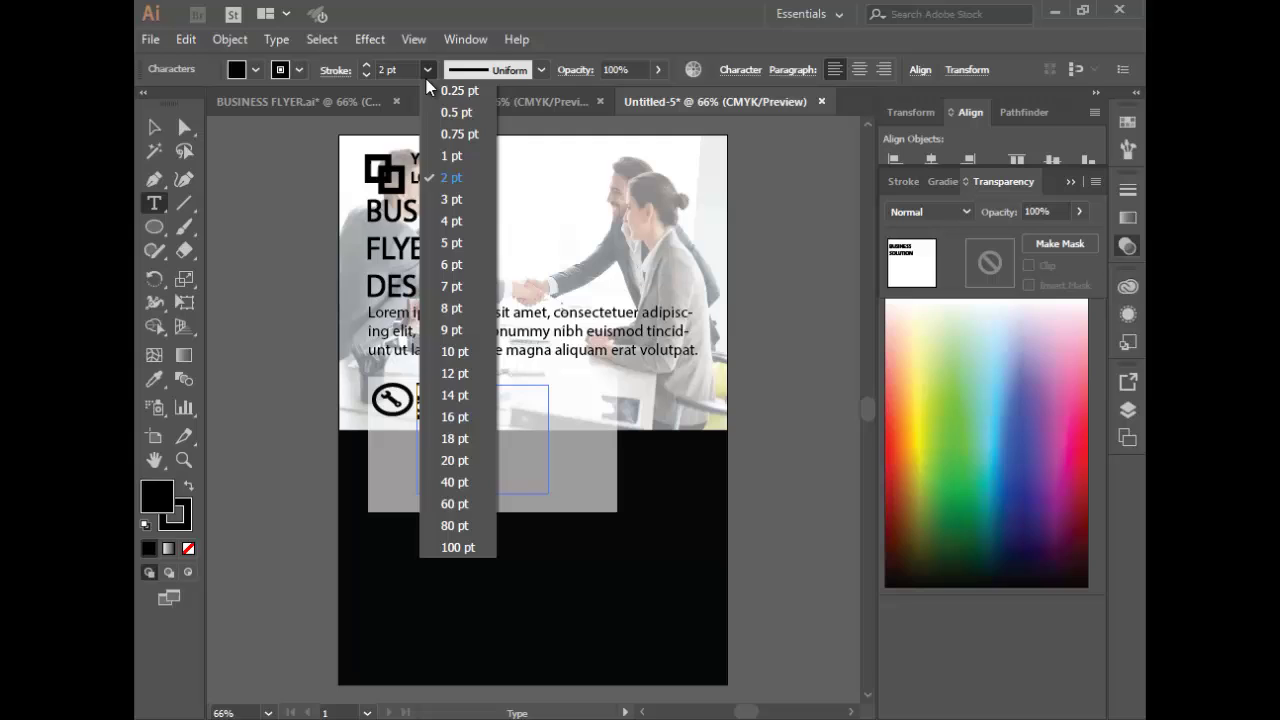
pyautogui.click(450, 156)
pyautogui.click(154, 127)
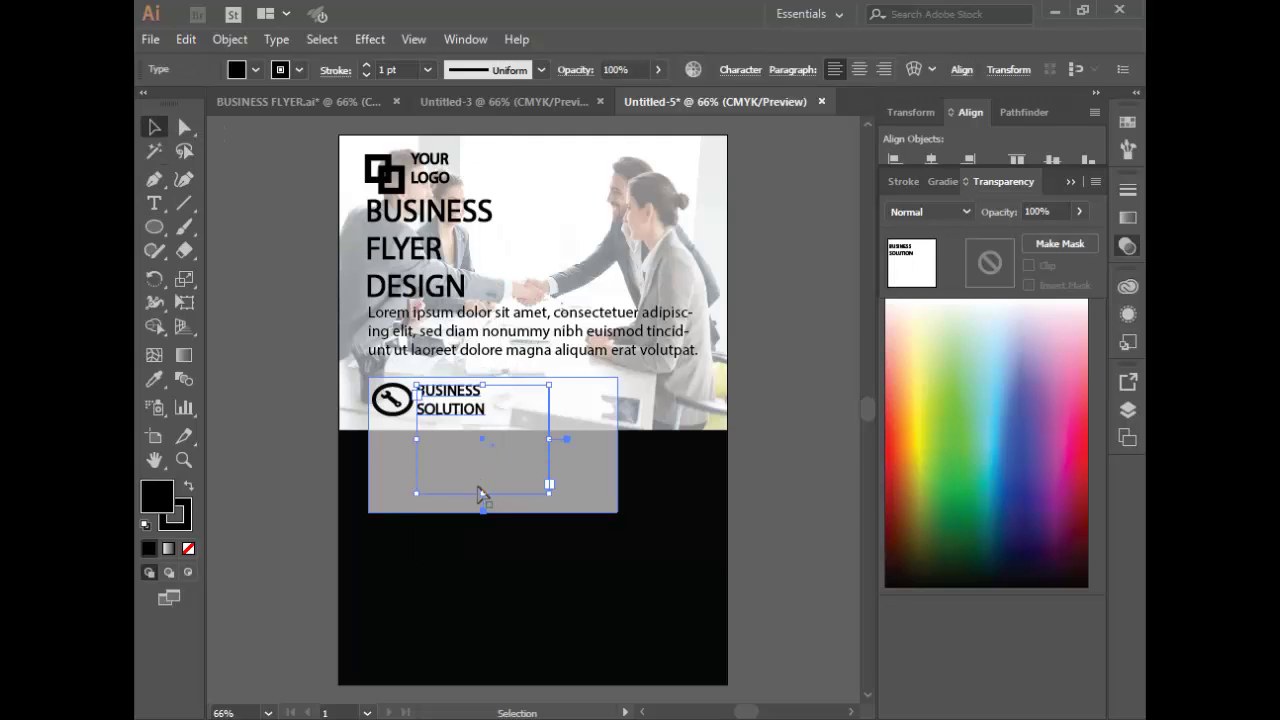
pyautogui.moveTo(482, 493)
pyautogui.mouseDown()
pyautogui.moveTo(482, 423)
pyautogui.moveTo(517, 403)
pyautogui.mouseUp()
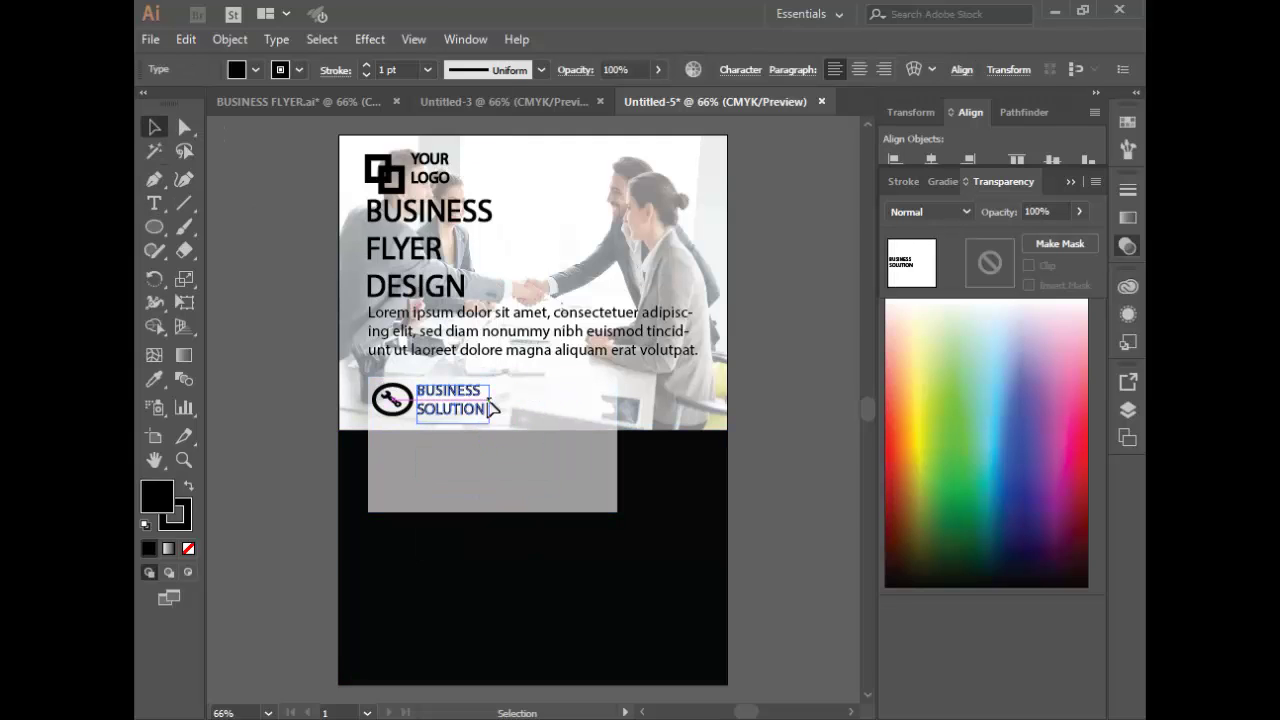
# Copy the Lorem ipsum body text onto the grey box and delete its third line
pyautogui.click(403, 338)
pyautogui.moveTo(404, 372); pyautogui.dragTo(617, 503)
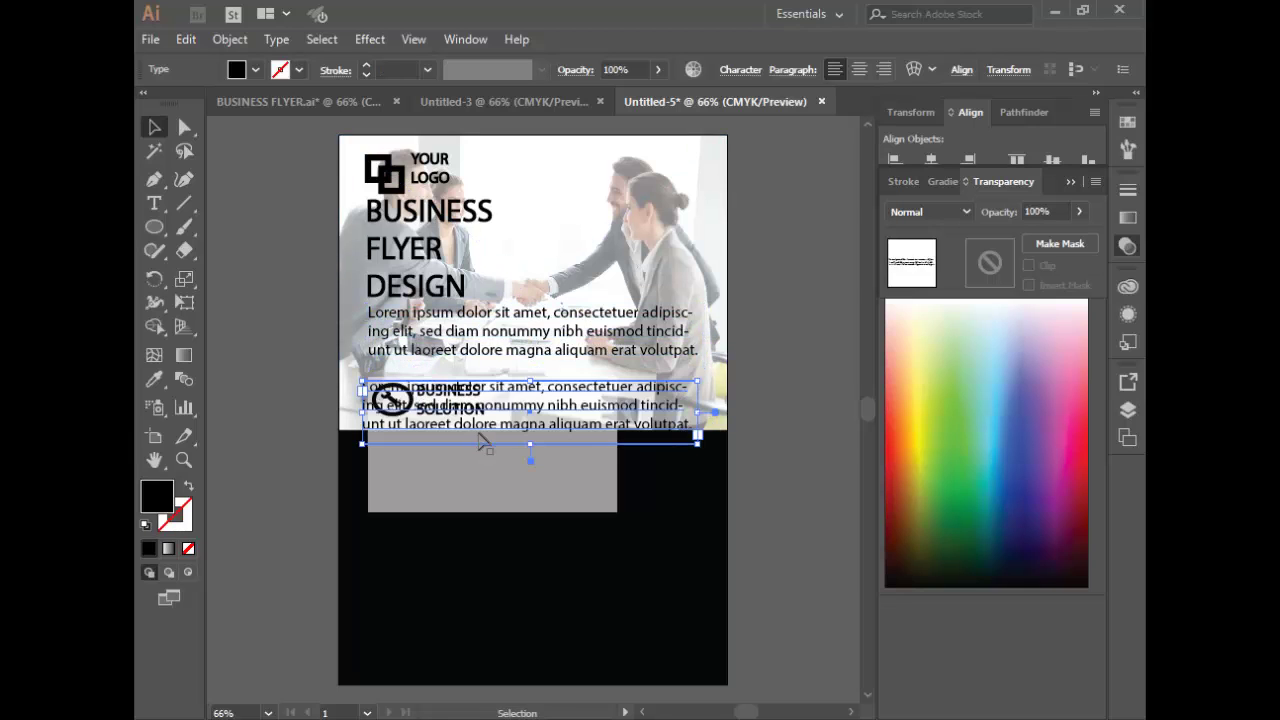
pyautogui.press('t')
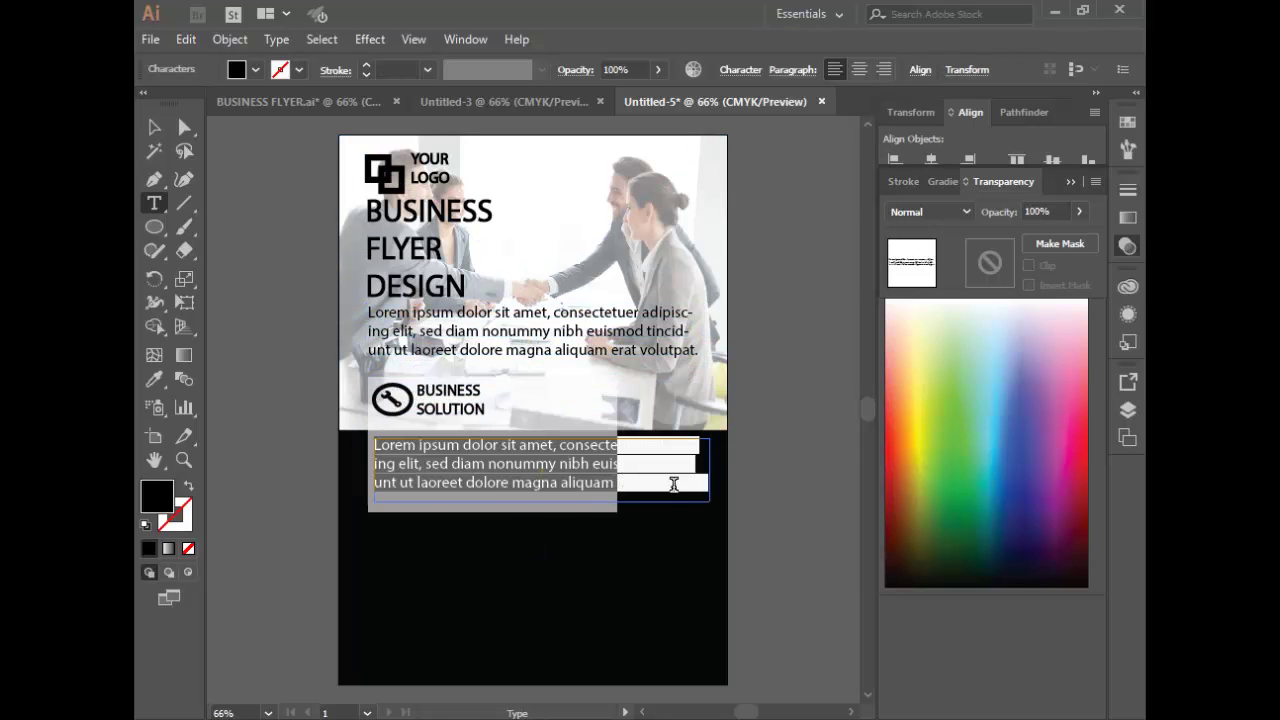
pyautogui.moveTo(706, 483); pyautogui.dragTo(376, 483)
pyautogui.press('BackSpace')
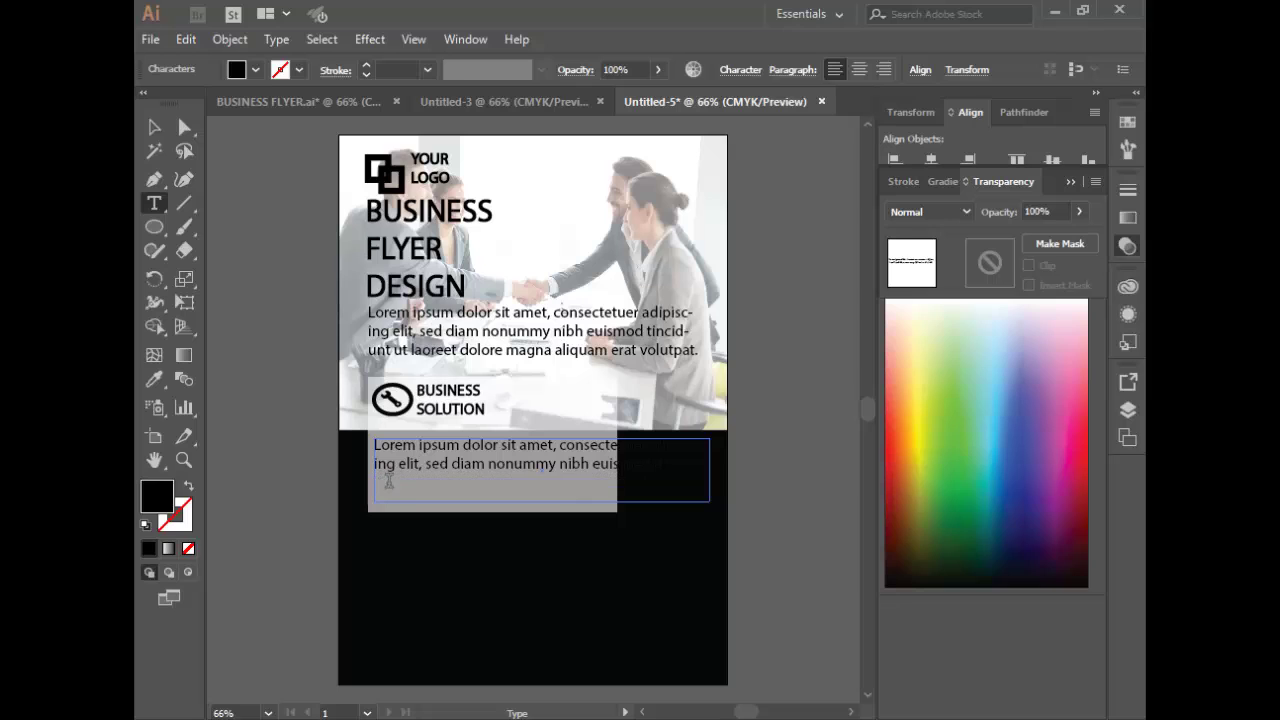
pyautogui.moveTo(677, 473); pyautogui.dragTo(380, 447)
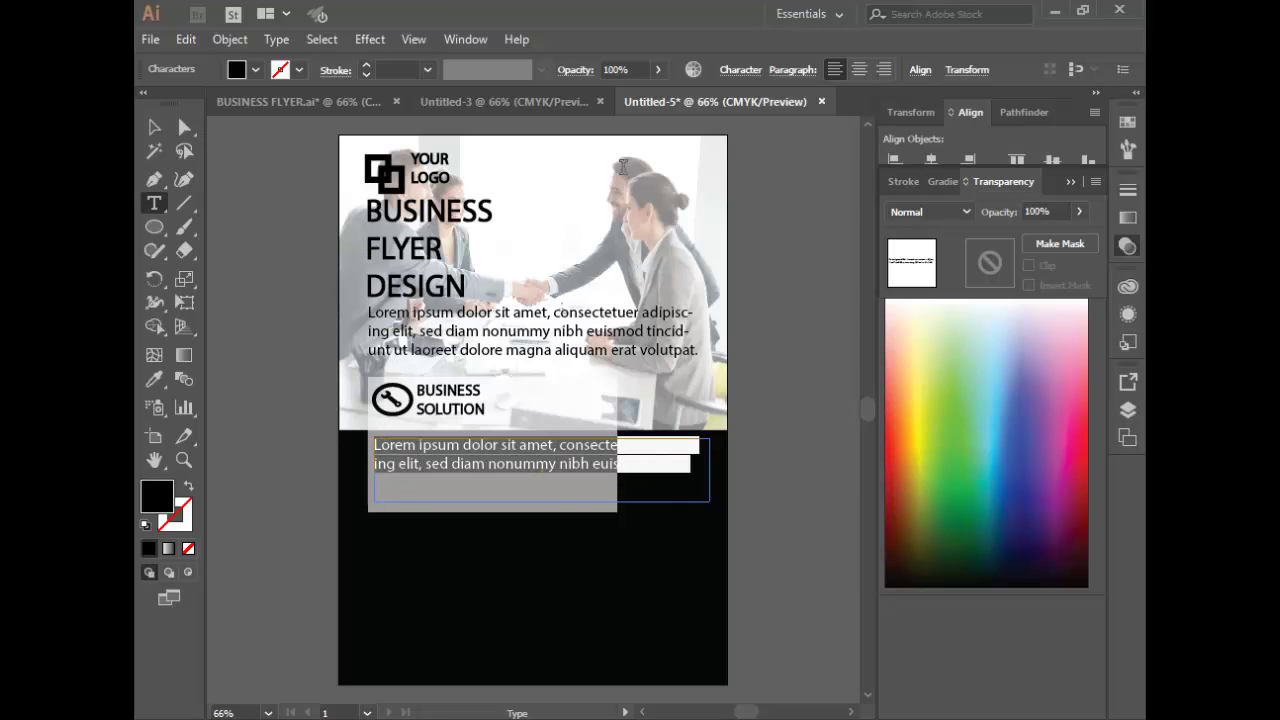
# Set the copied paragraph's font size to 18 pt
pyautogui.click(740, 69)
pyautogui.click(630, 187)
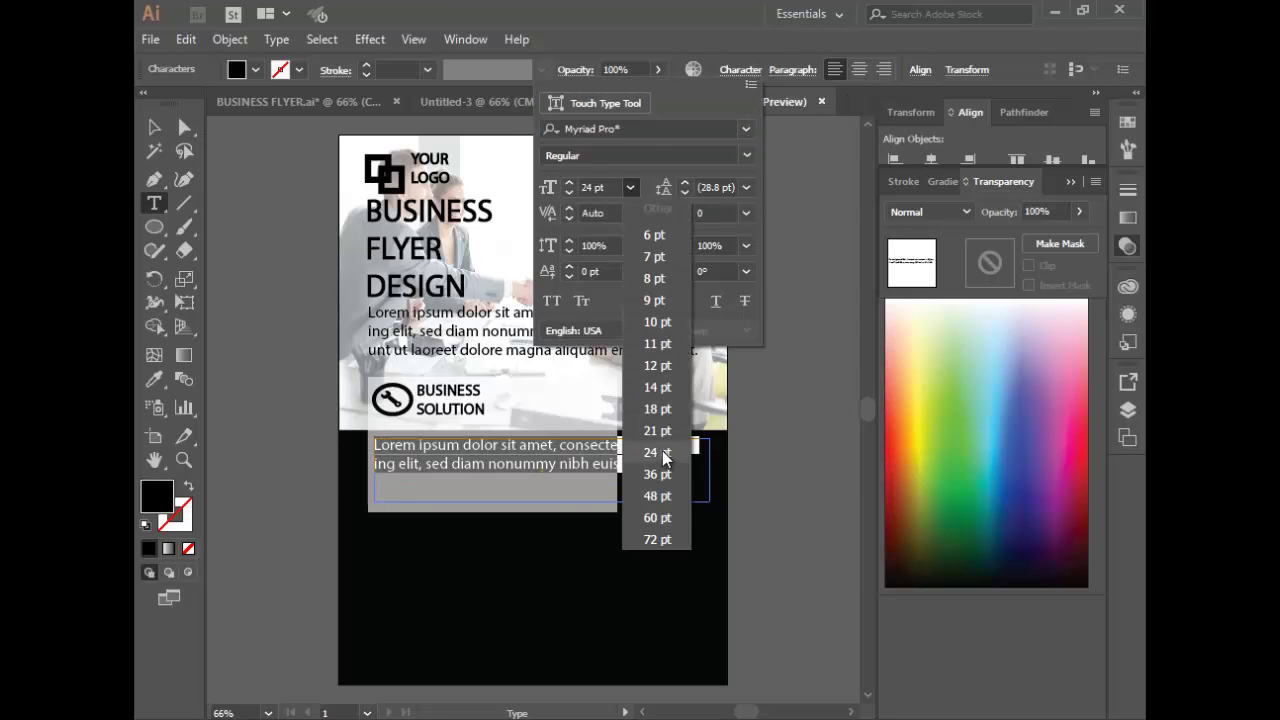
pyautogui.click(663, 432)
pyautogui.click(630, 187)
pyautogui.click(637, 404)
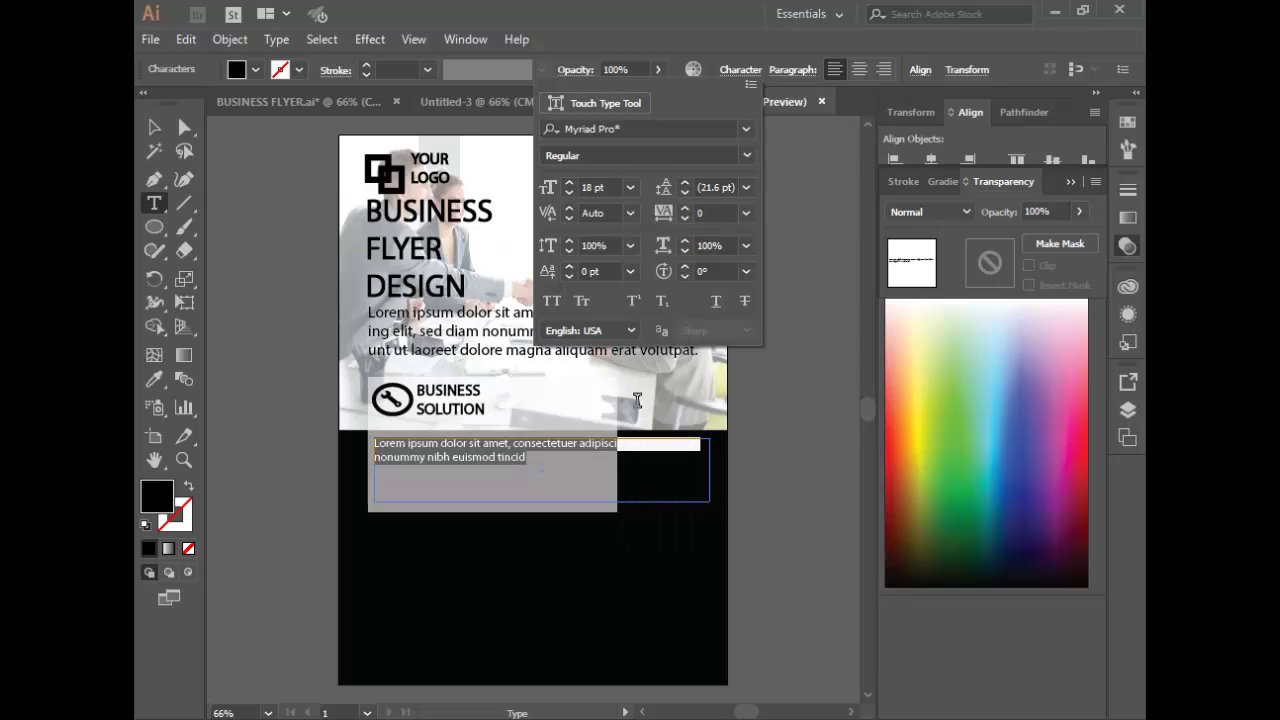
# Narrow the text frame to fit the grey box so the paragraph wraps into a column
pyautogui.click(154, 127)
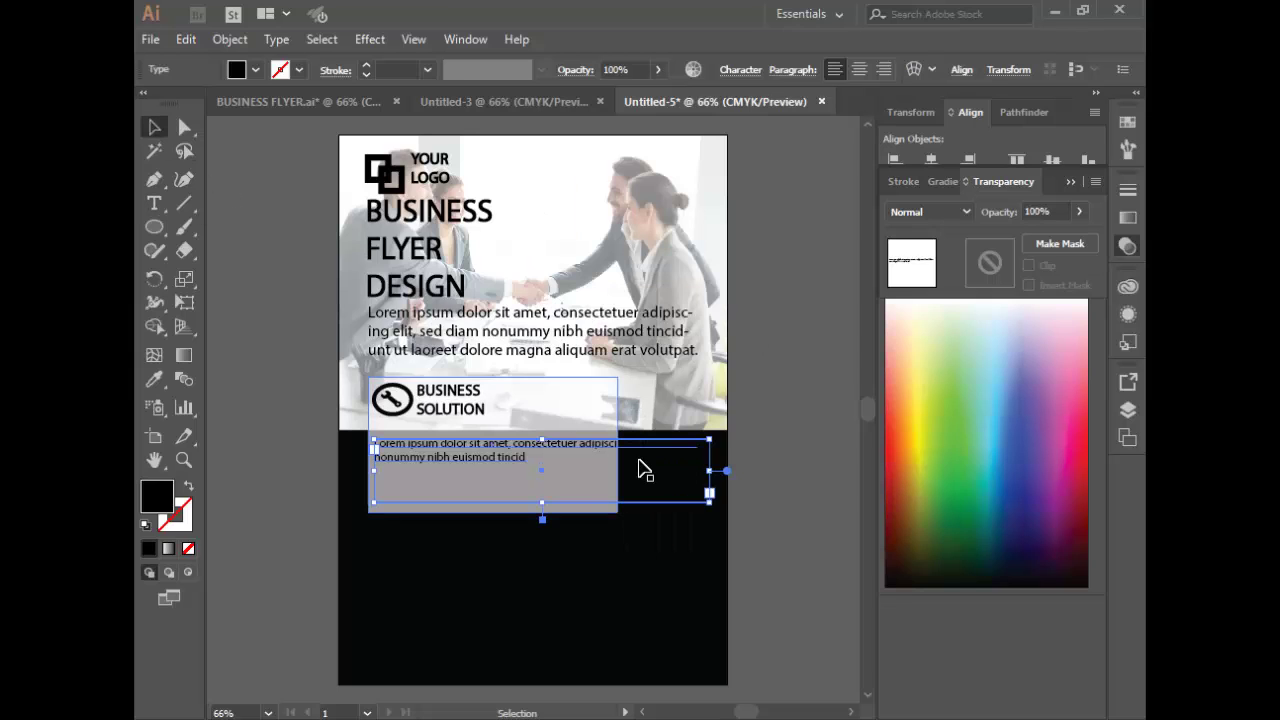
pyautogui.moveTo(709, 471); pyautogui.dragTo(515, 455)
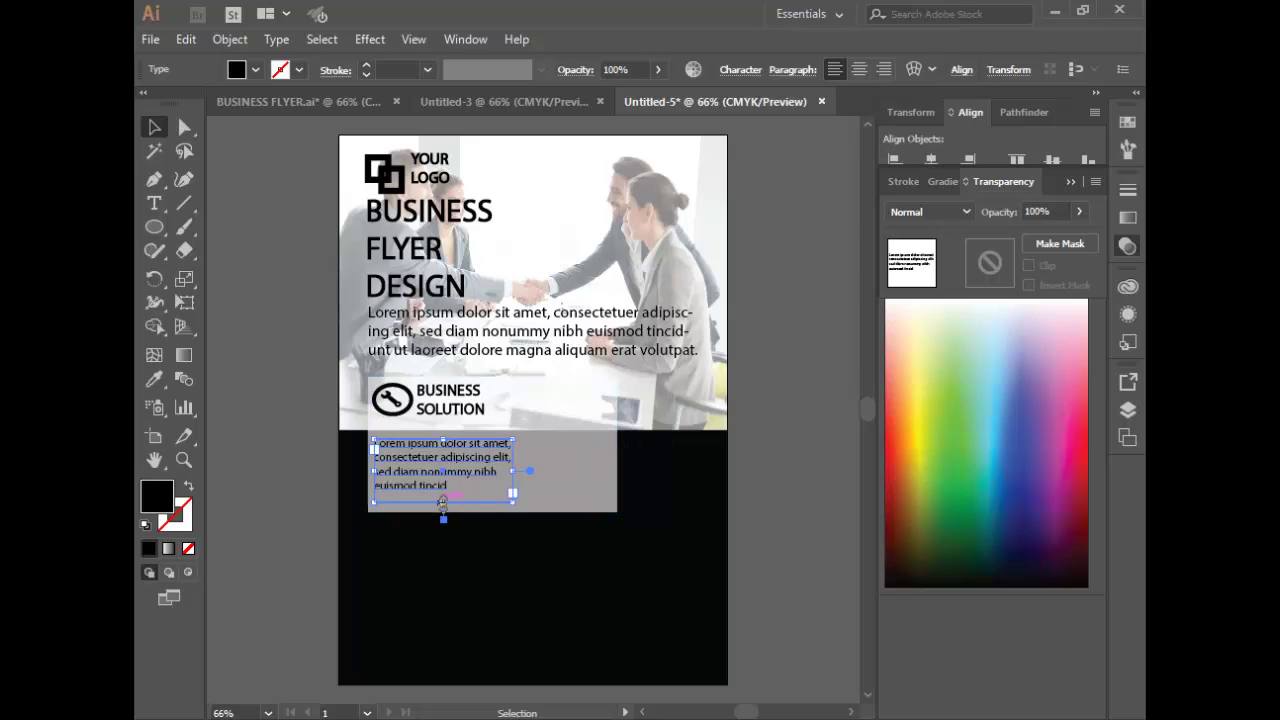
pyautogui.moveTo(443, 514); pyautogui.dragTo(445, 497)
pyautogui.moveTo(512, 467); pyautogui.dragTo(492, 467)
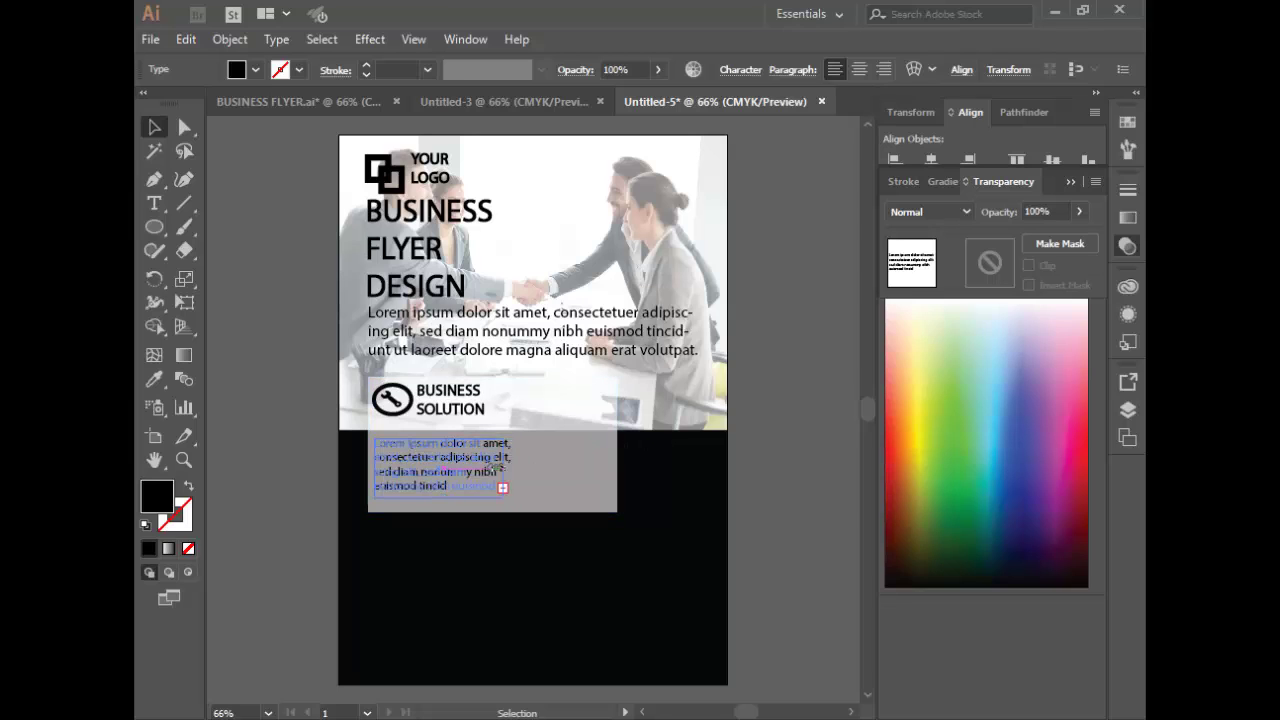
pyautogui.moveTo(431, 499); pyautogui.dragTo(431, 514)
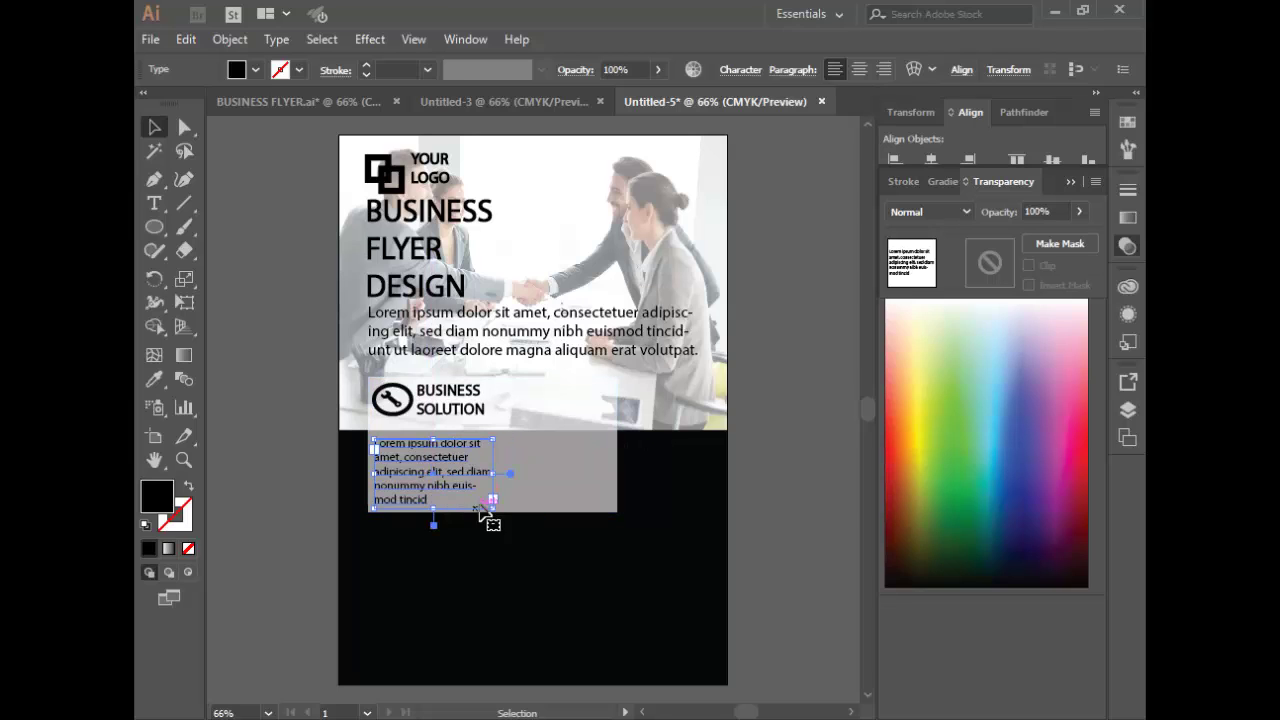
pyautogui.doubleClick(420, 505)
# Reselect the small paragraph's text, mark part of its fourth line, and finish editing
pyautogui.click(243, 420)
pyautogui.doubleClick(243, 420)
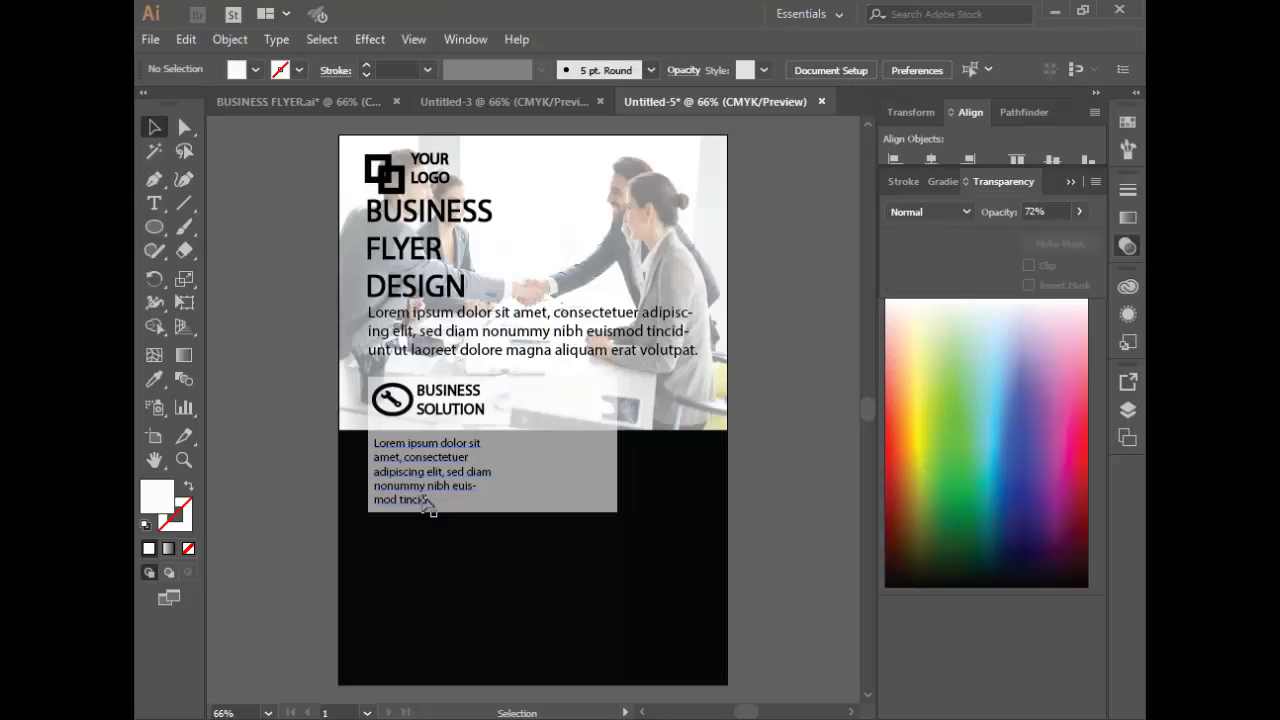
pyautogui.doubleClick(425, 500)
pyautogui.hotkey('ctrl', 'a')
pyautogui.moveTo(467, 484); pyautogui.dragTo(429, 486)
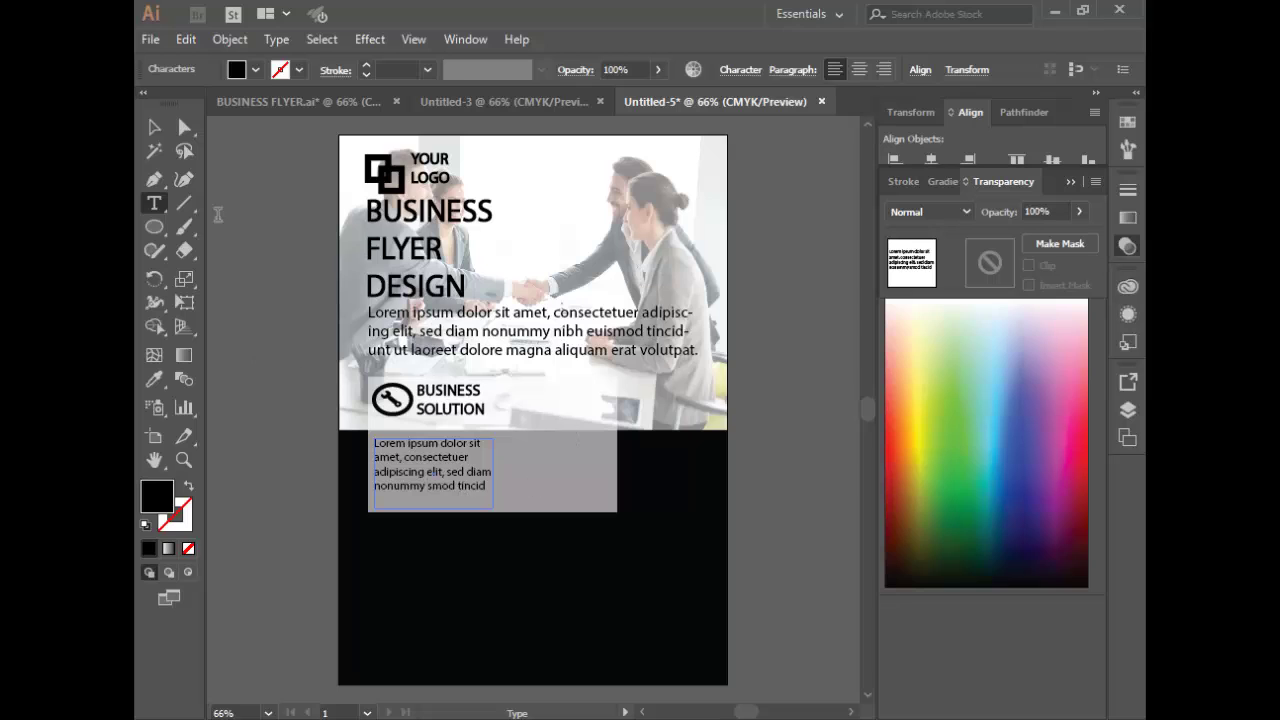
pyautogui.press('Escape')
pyautogui.click(478, 418)
# Draw a vertical line beside the small paragraph and give it a 5 pt stroke
pyautogui.hotkey('ctrl', 'shift', 'a')
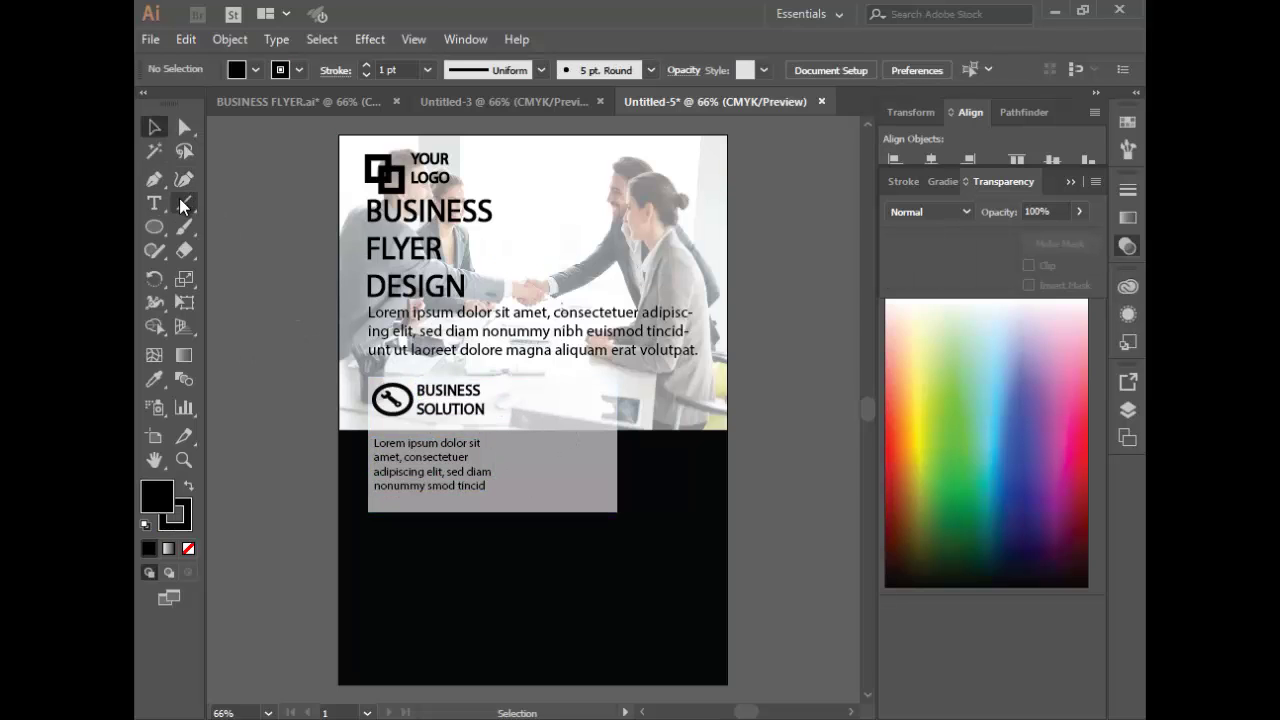
pyautogui.press('\\')
pyautogui.moveTo(501, 389); pyautogui.dragTo(498, 498)
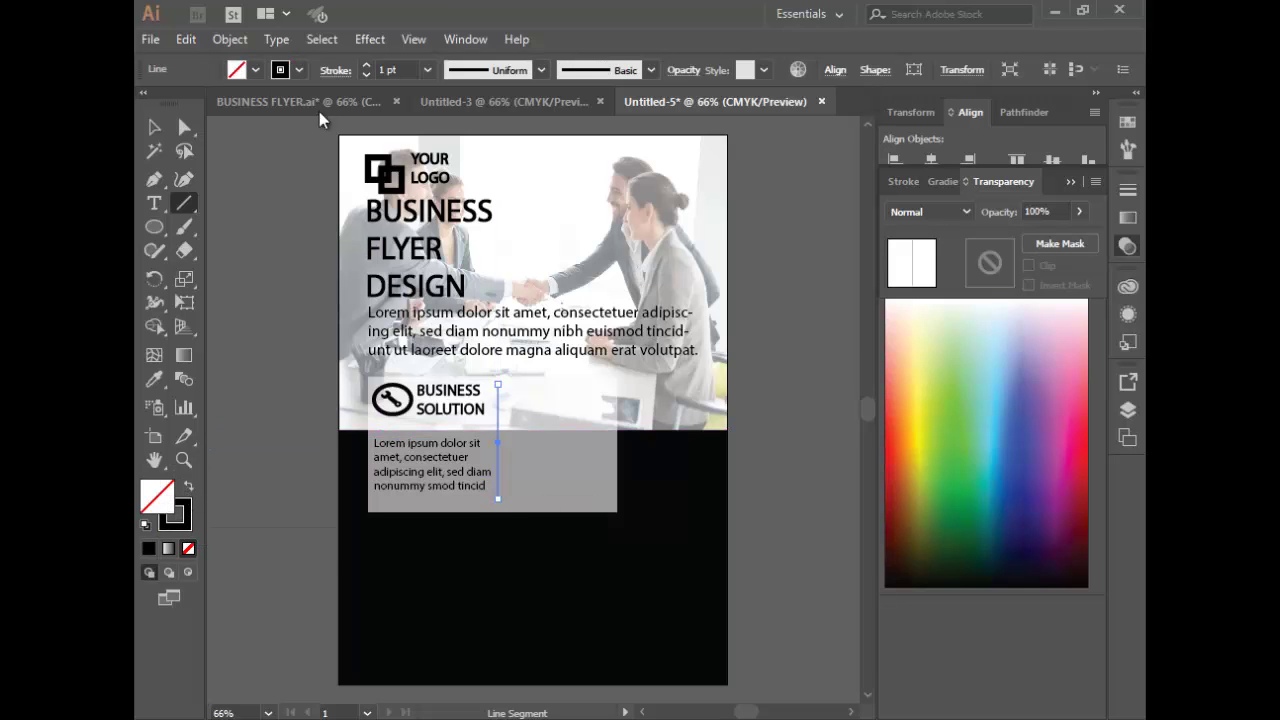
pyautogui.click(427, 69)
pyautogui.click(447, 221)
pyautogui.click(427, 69)
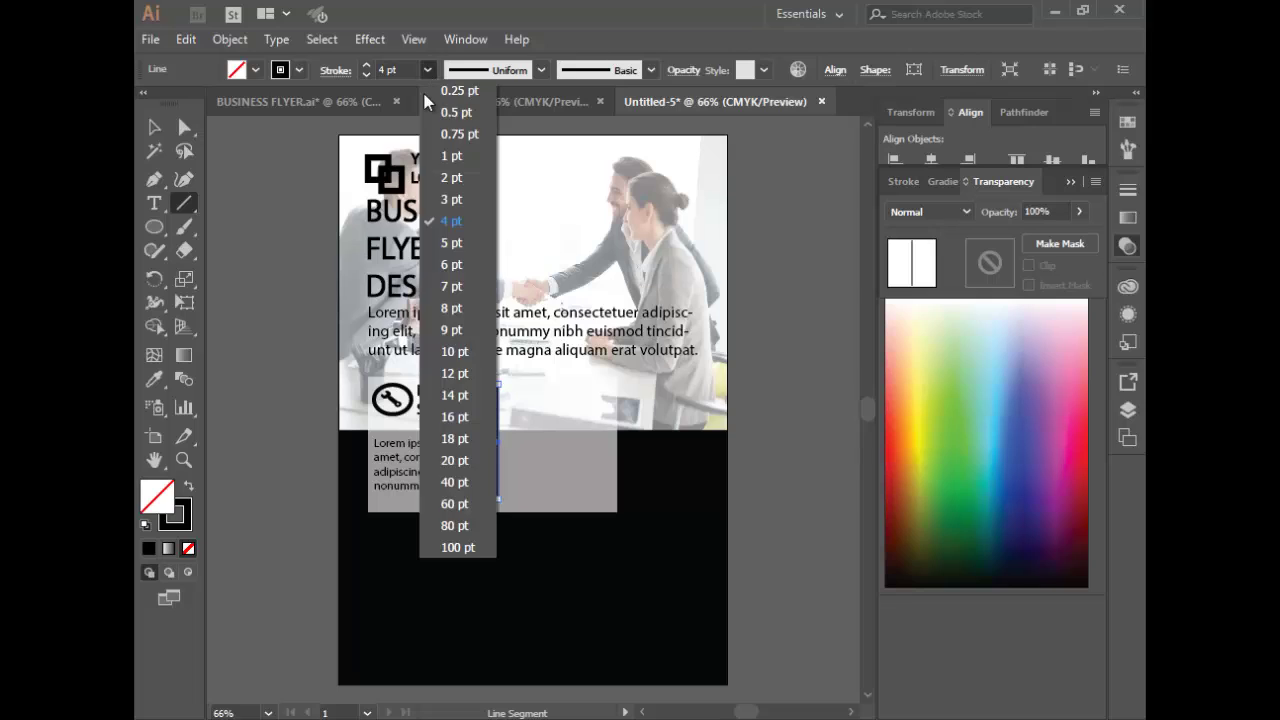
pyautogui.click(462, 250)
pyautogui.click(155, 130)
# Copy the BUSINESS SOLUTION heading and the wrench icon into the right column
pyautogui.click(250, 308)
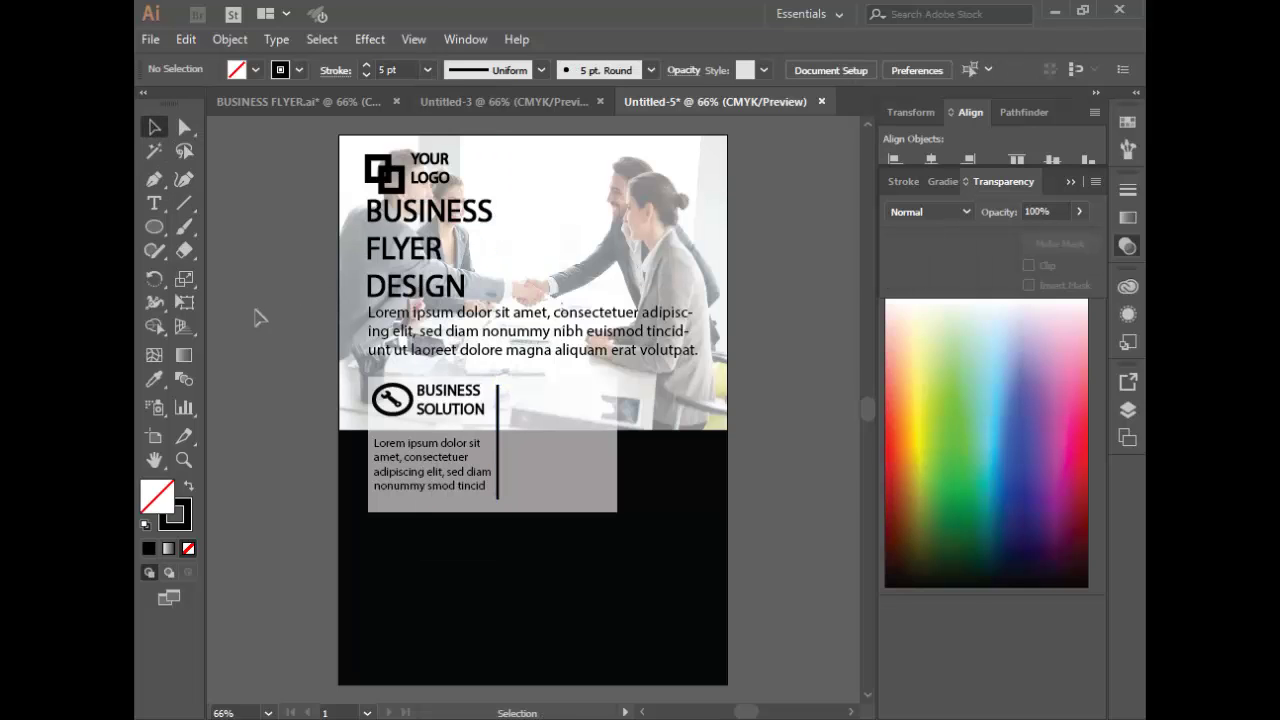
pyautogui.click(487, 409)
pyautogui.moveTo(487, 409); pyautogui.dragTo(567, 421)
pyautogui.click(430, 470)
pyautogui.doubleClick(395, 400)
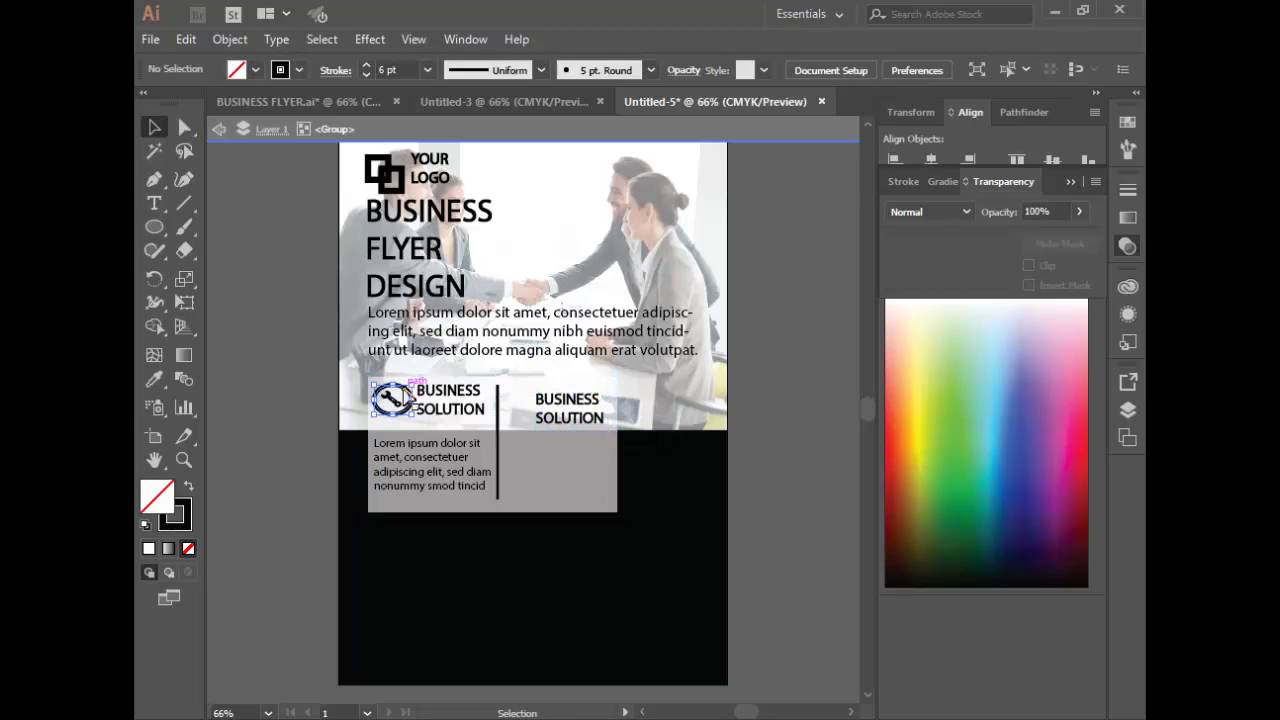
pyautogui.click(402, 400)
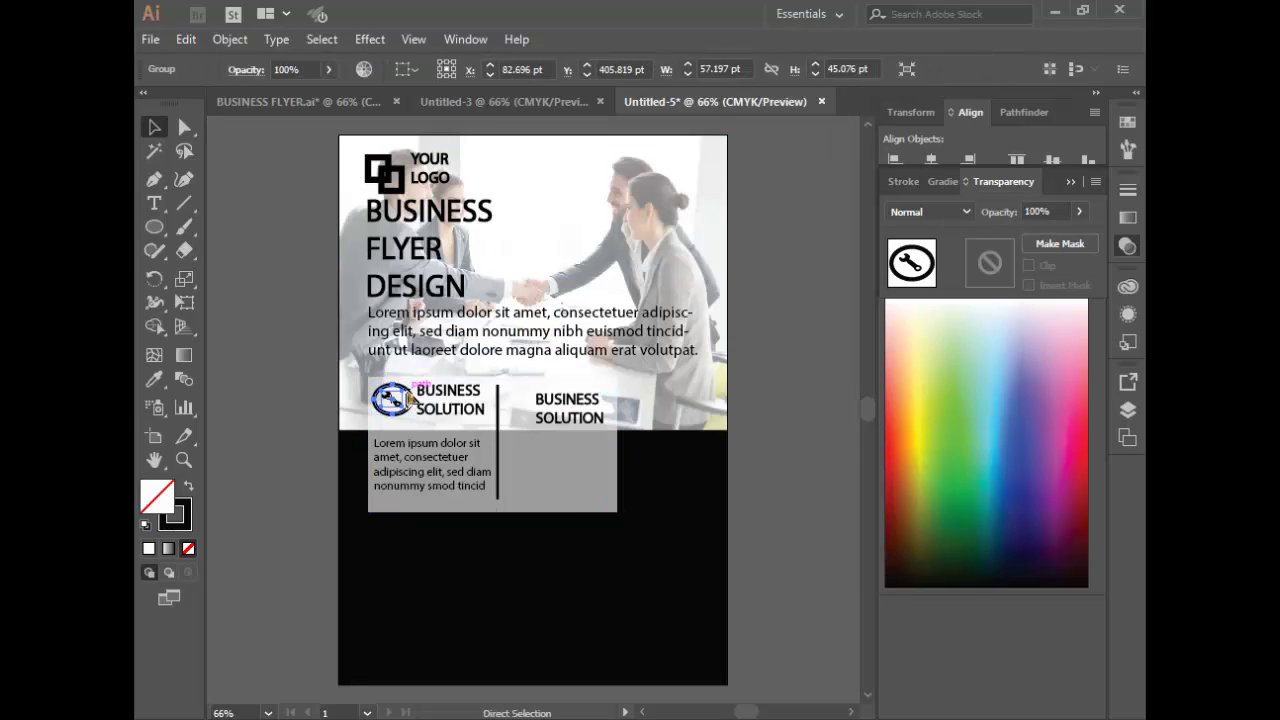
pyautogui.moveTo(412, 398)
pyautogui.mouseDown()
pyautogui.moveTo(553, 408)
pyautogui.moveTo(552, 397)
pyautogui.moveTo(538, 414)
pyautogui.moveTo(588, 429)
pyautogui.mouseUp()
# Nudge the right BUSINESS SOLUTION heading into position
pyautogui.click(780, 560)
pyautogui.click(572, 402)
pyautogui.click(338, 384)
pyautogui.click(583, 418)
pyautogui.click(420, 425)
# Copy the body text under the right heading and widen the grey box to fit both columns
pyautogui.click(470, 478)
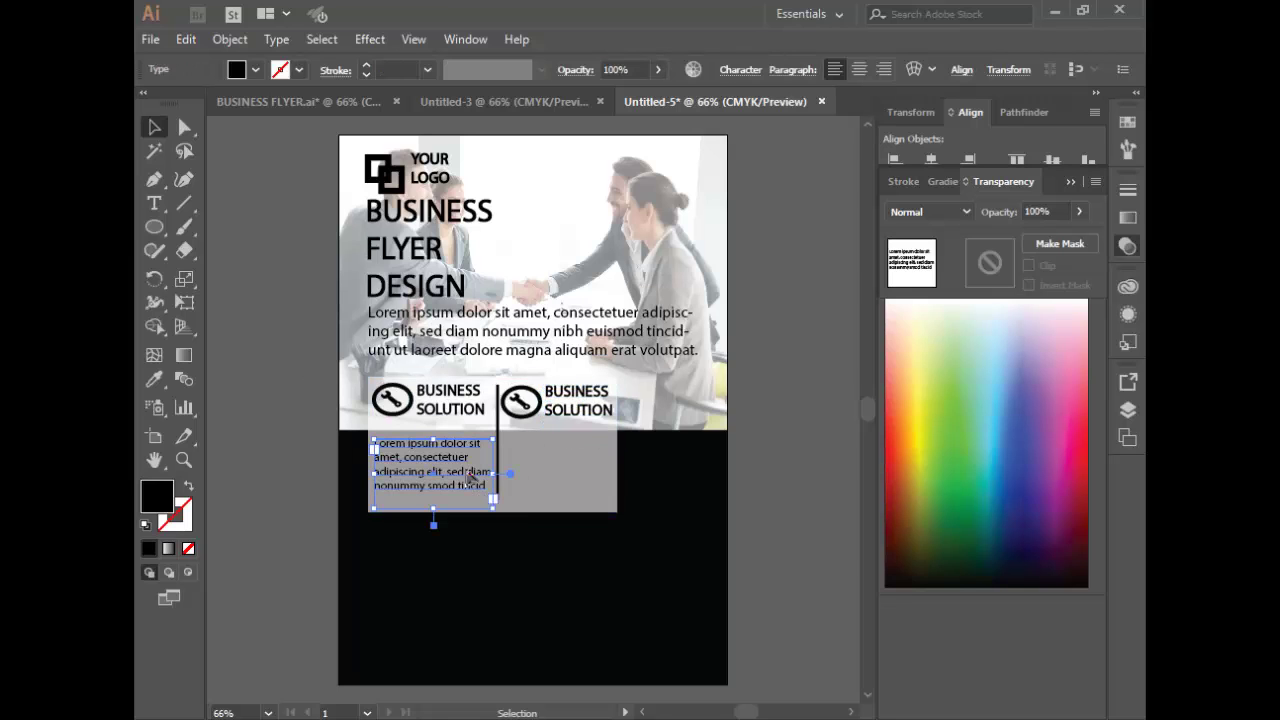
pyautogui.moveTo(470, 478); pyautogui.dragTo(586, 482)
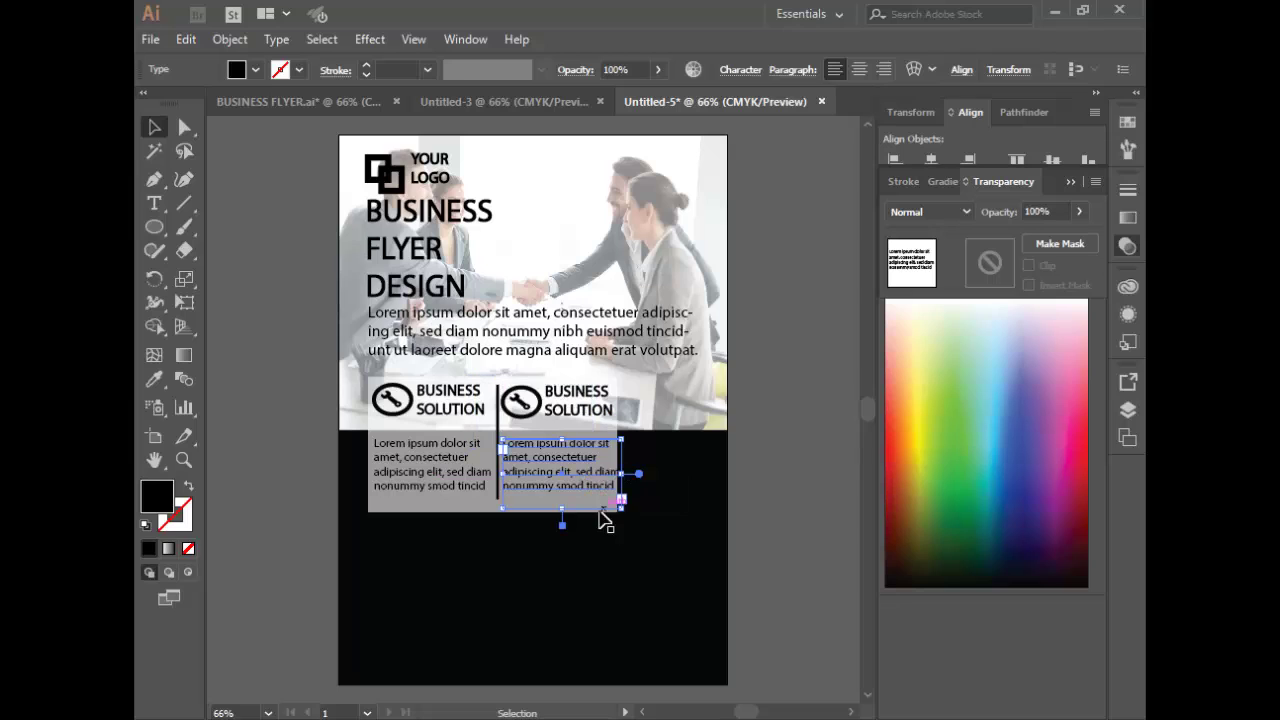
pyautogui.click(223, 414)
pyautogui.click(500, 508)
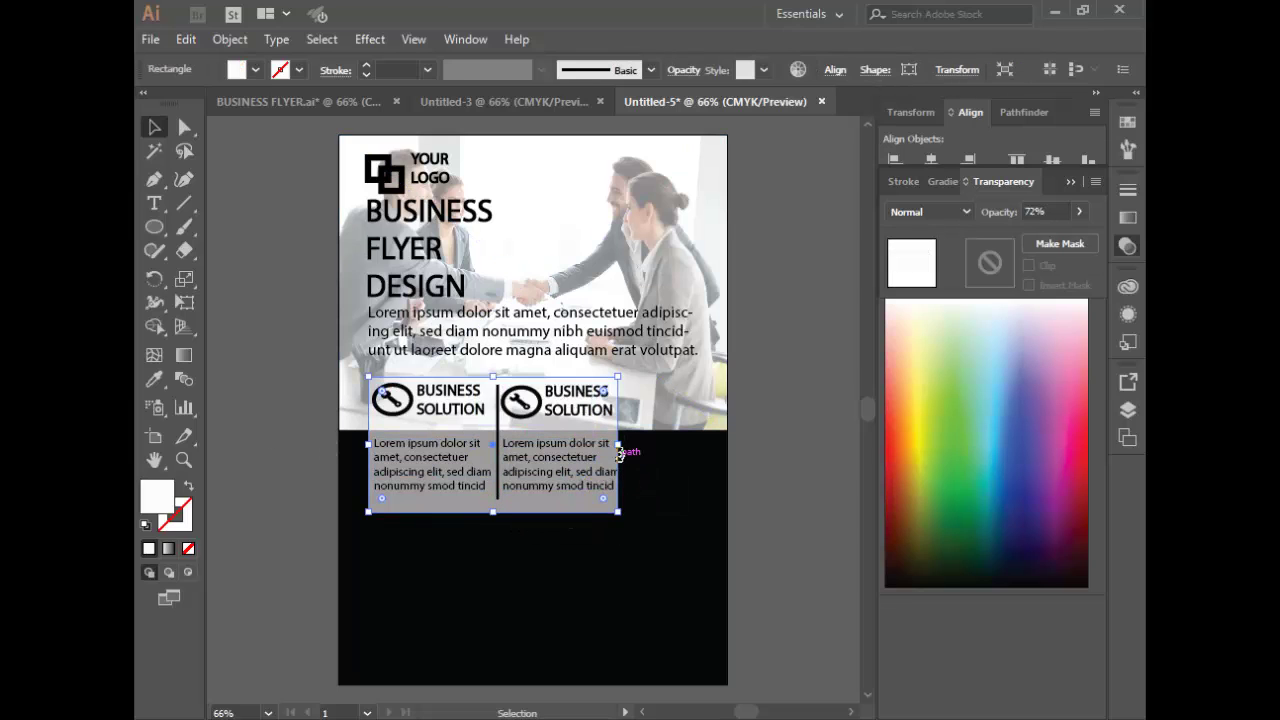
pyautogui.moveTo(624, 444); pyautogui.dragTo(623, 444)
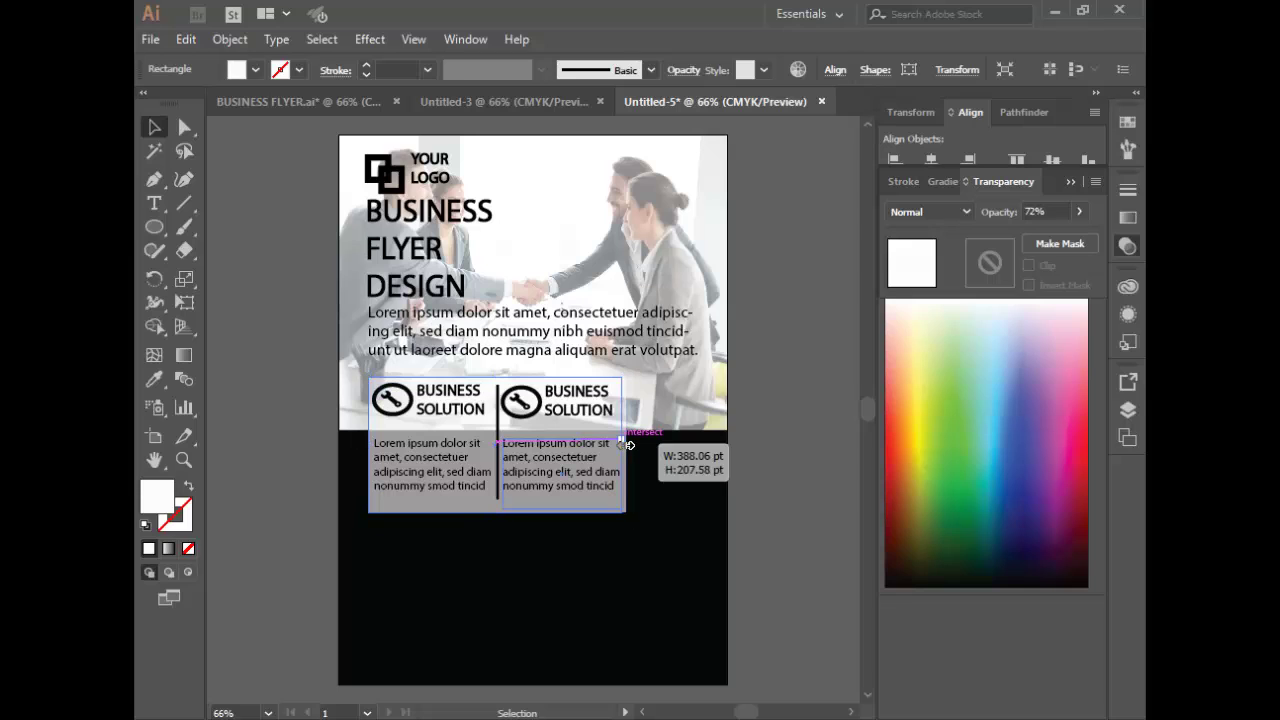
pyautogui.click(287, 392)
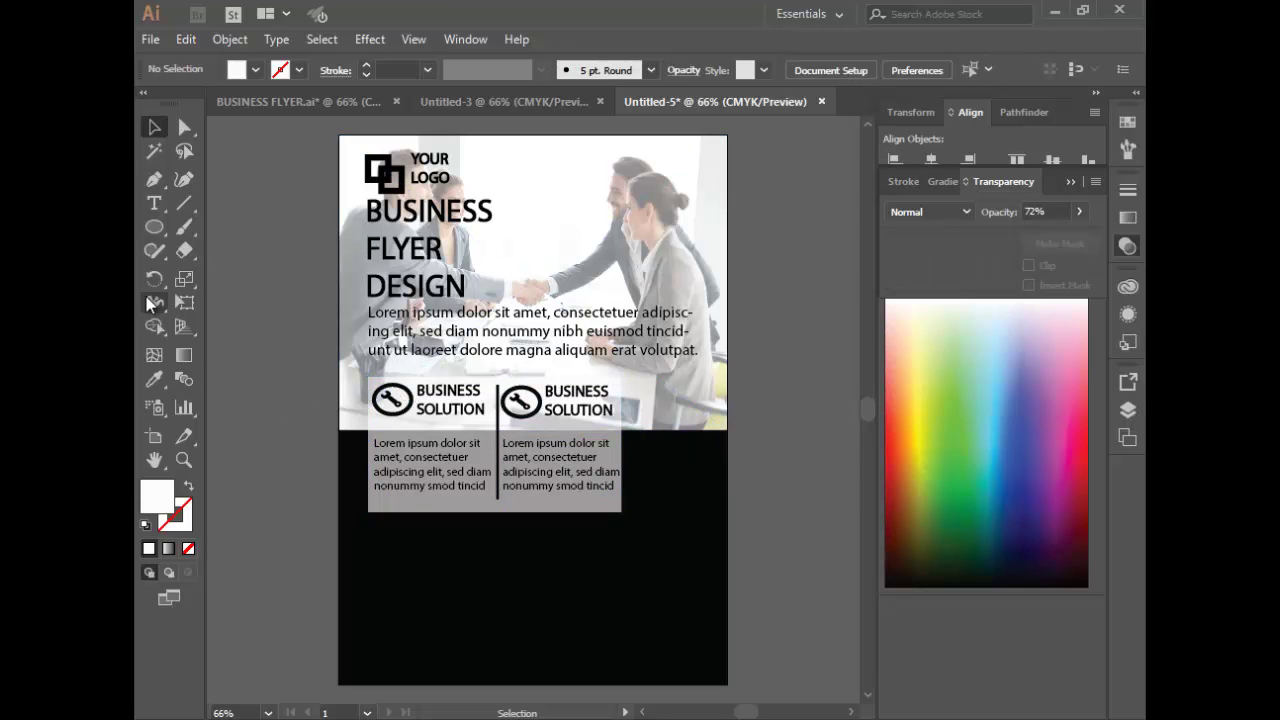
pyautogui.click(154, 228)
# Draw a rounded rectangle right of the columns and fill it dark grey #6B666B
pyautogui.click(277, 250)
pyautogui.moveTo(622, 383); pyautogui.dragTo(718, 508)
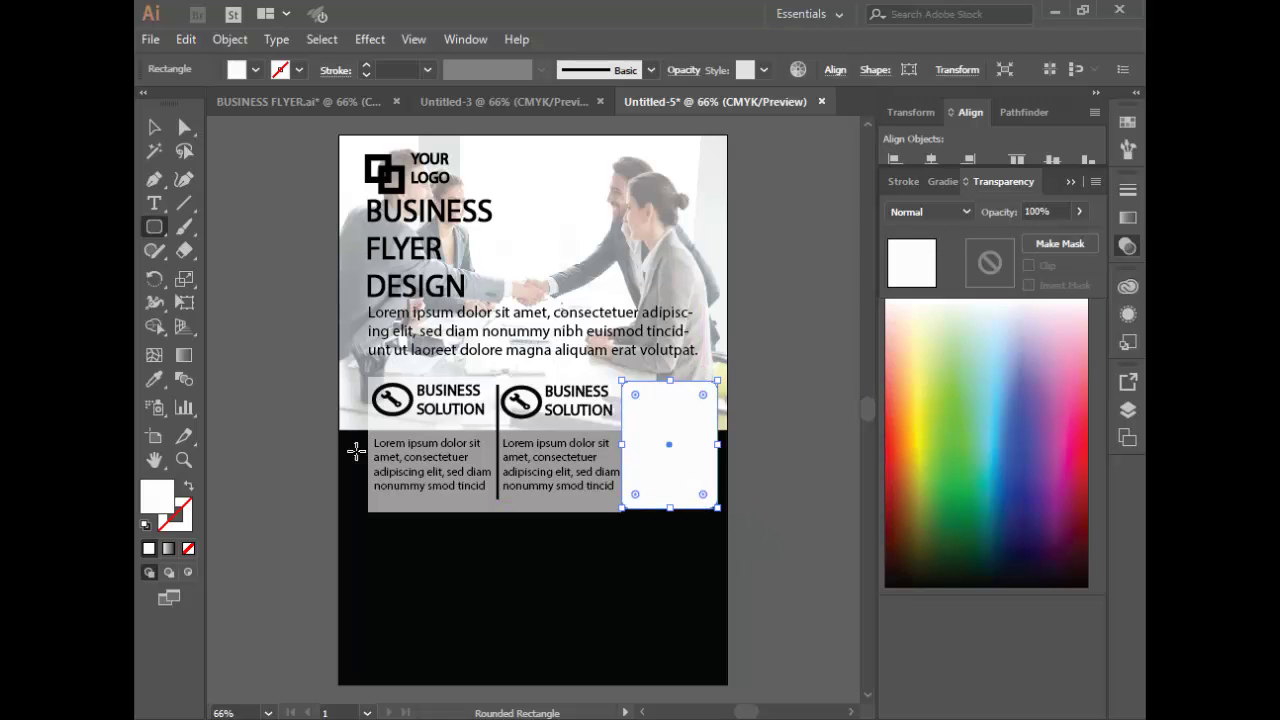
pyautogui.doubleClick(168, 506)
pyautogui.click(391, 381)
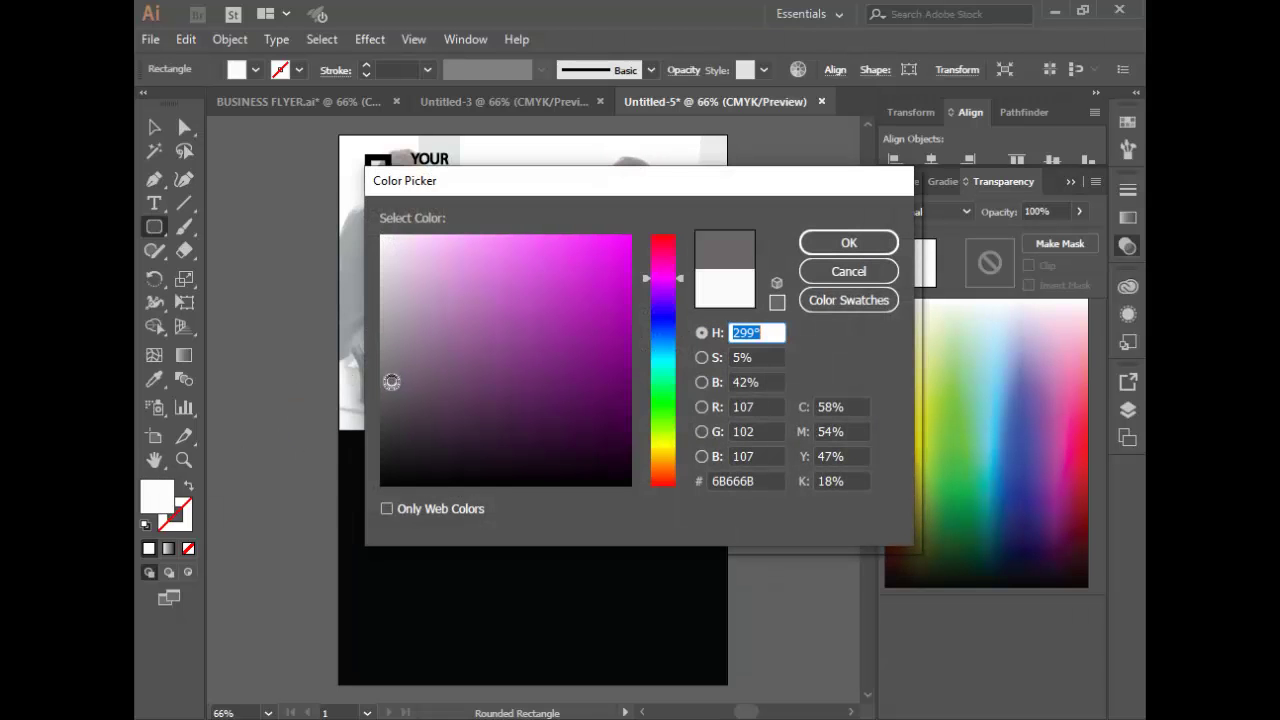
pyautogui.click(848, 243)
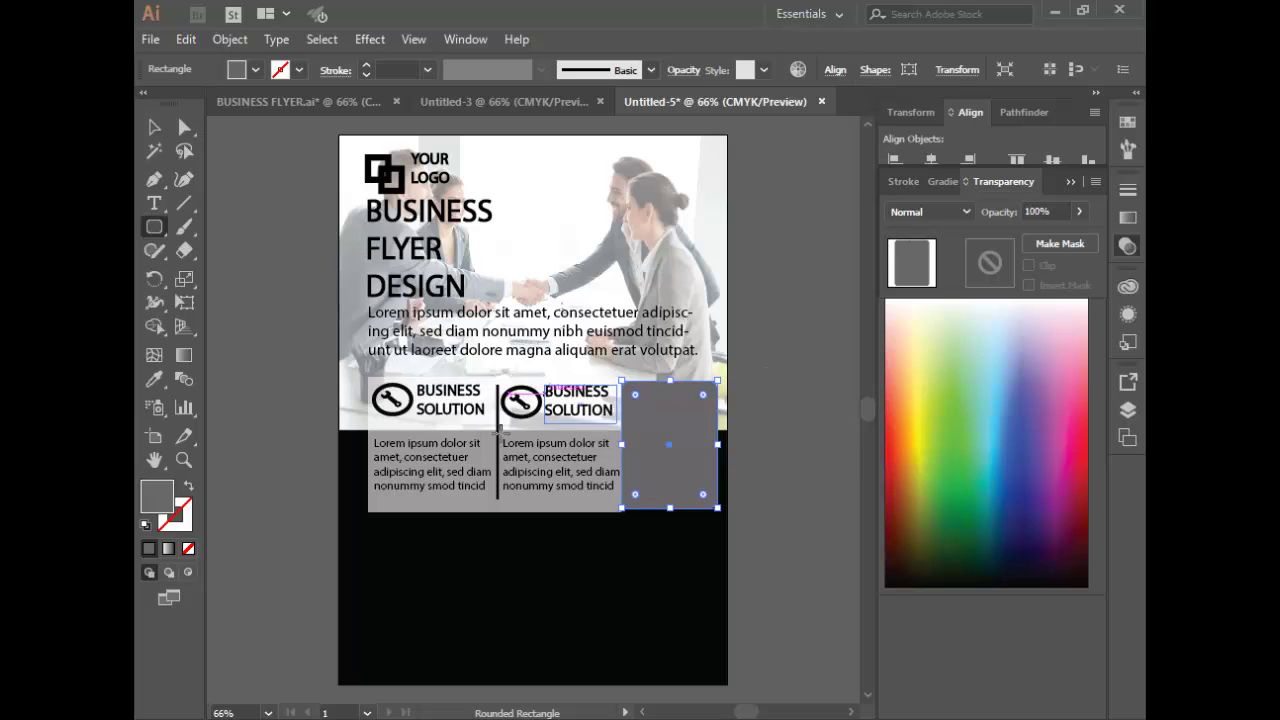
pyautogui.click(152, 128)
# Copy the body text into the rounded rectangle and trim its trailing words
pyautogui.click(429, 457)
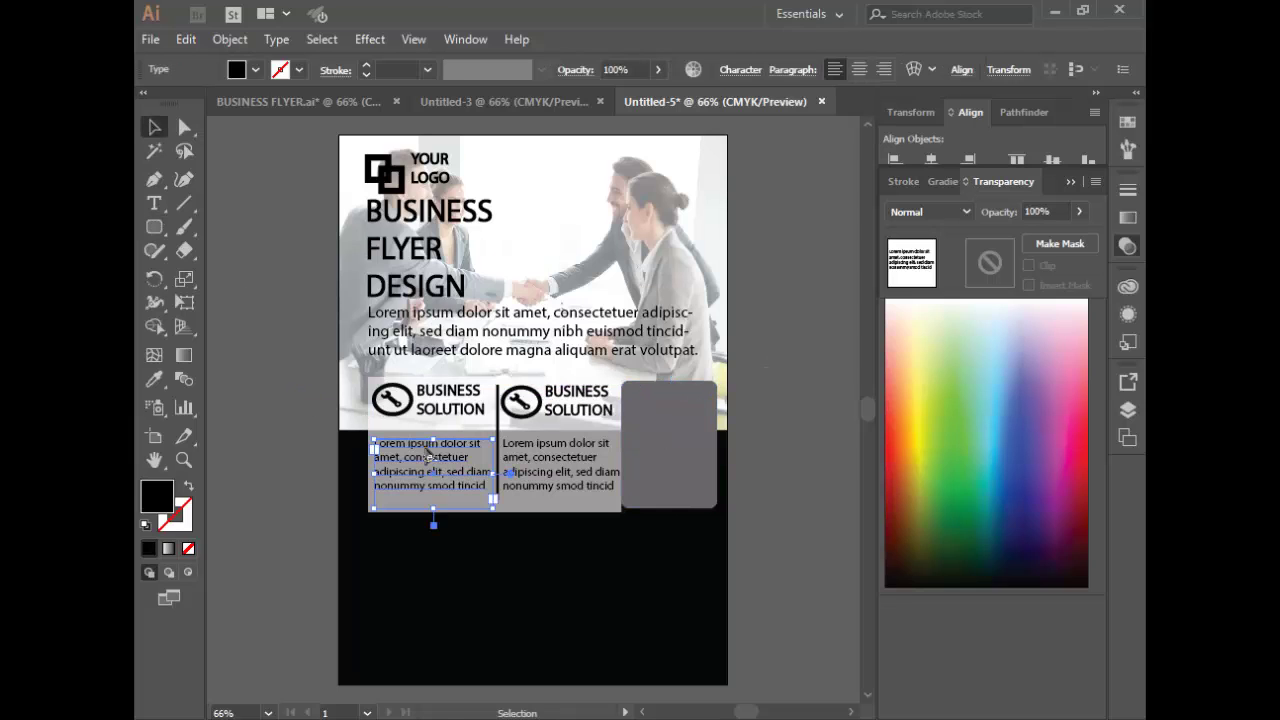
pyautogui.moveTo(429, 457)
pyautogui.mouseDown()
pyautogui.moveTo(677, 428)
pyautogui.moveTo(640, 443)
pyautogui.mouseUp()
pyautogui.doubleClick(714, 457)
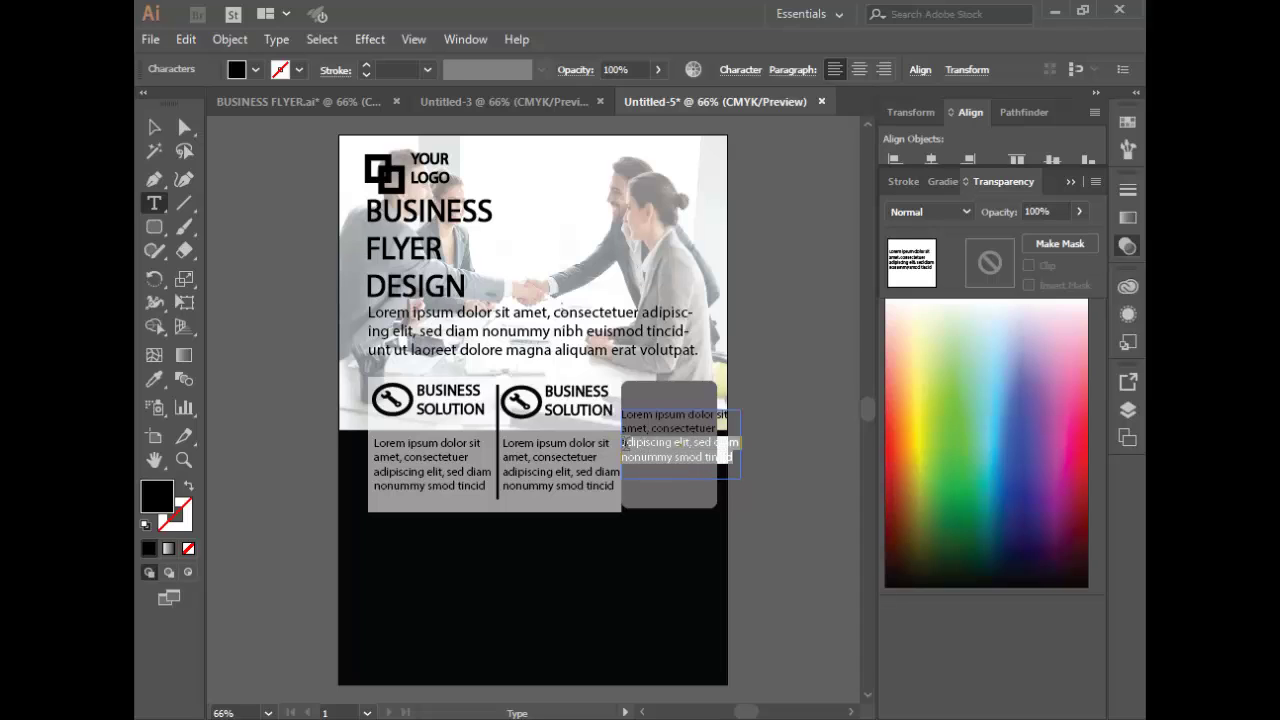
pyautogui.press('BackSpace')
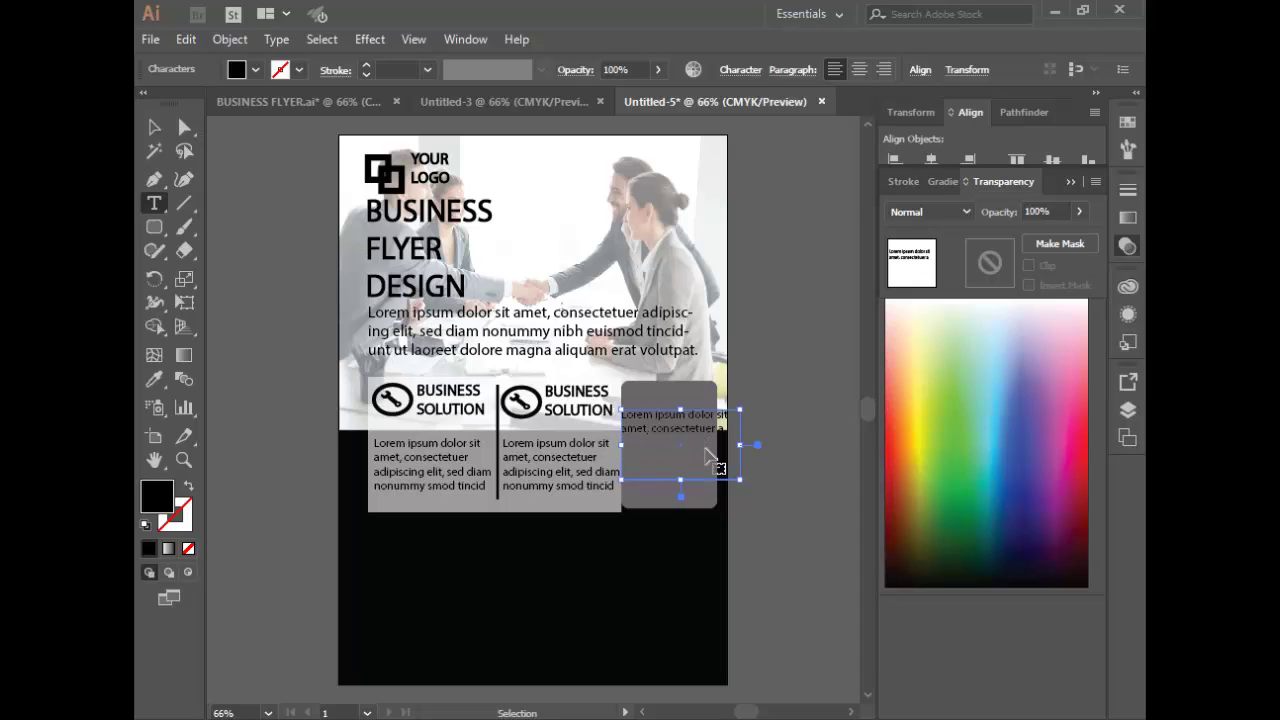
pyautogui.hotkey('ctrl', 'z')
pyautogui.moveTo(698, 461); pyautogui.dragTo(694, 445)
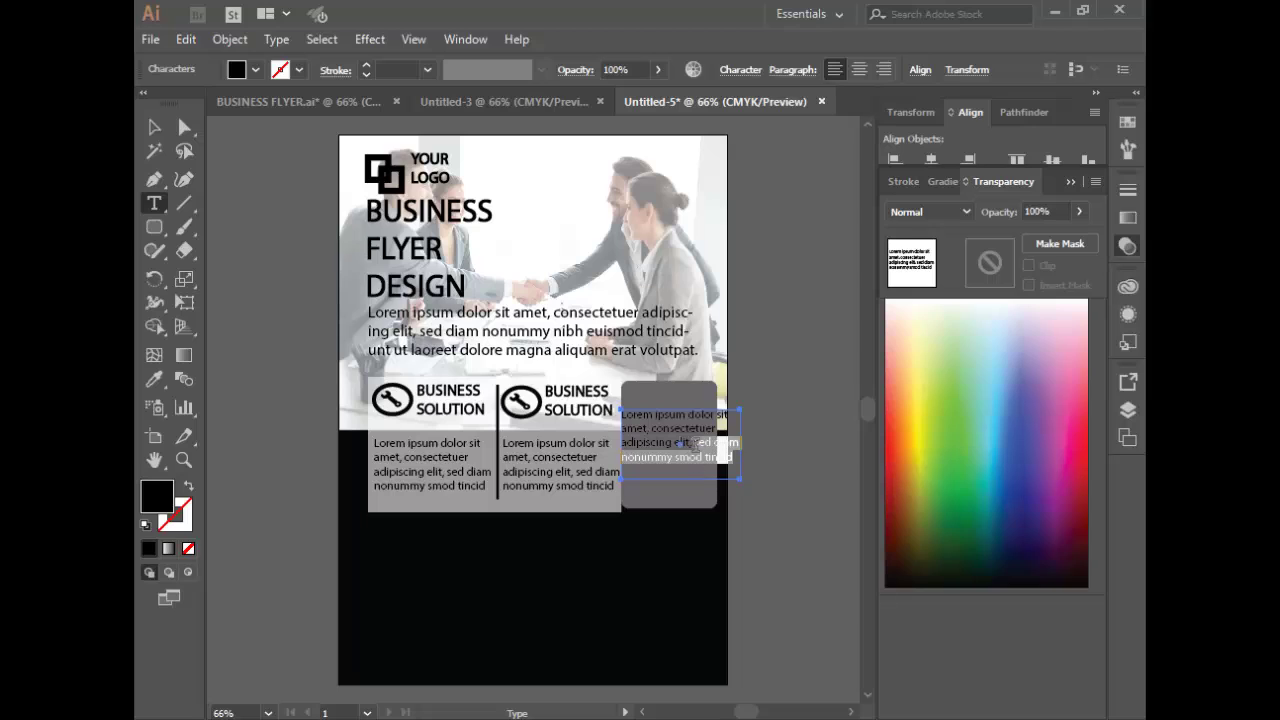
pyautogui.press('BackSpace')
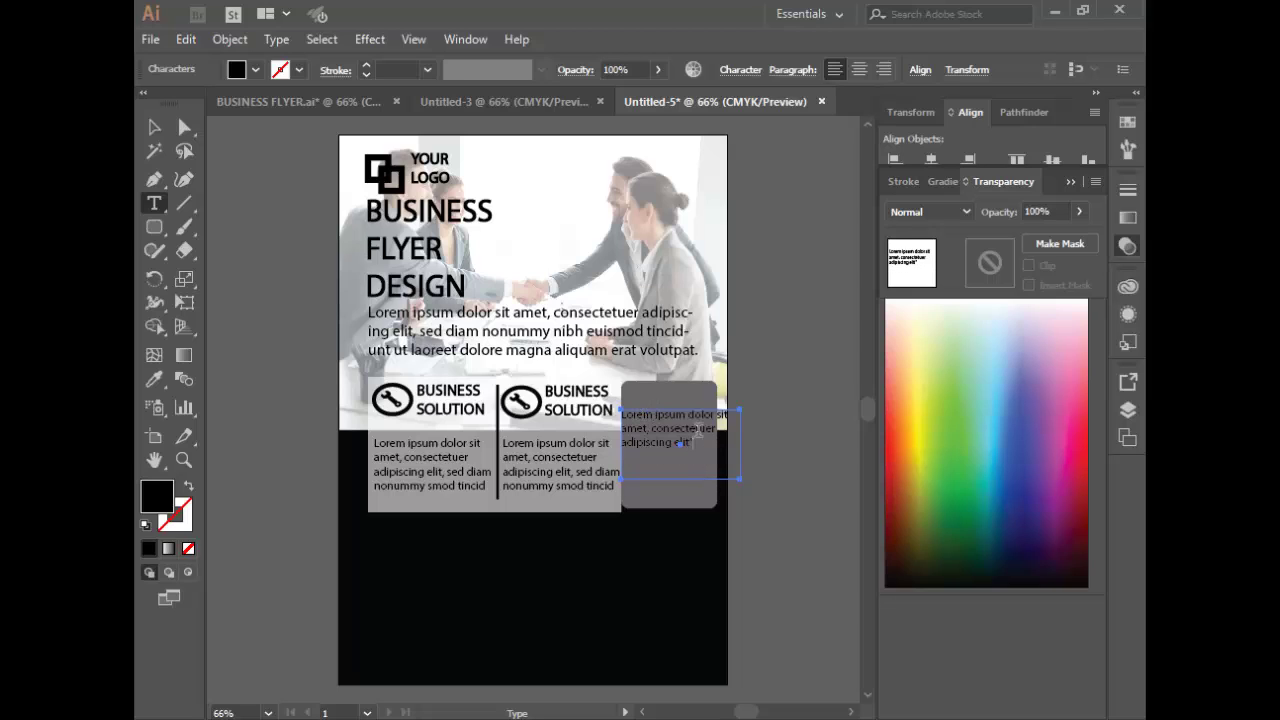
# Set the quote text to 24 pt
pyautogui.tripleClick(684, 443)
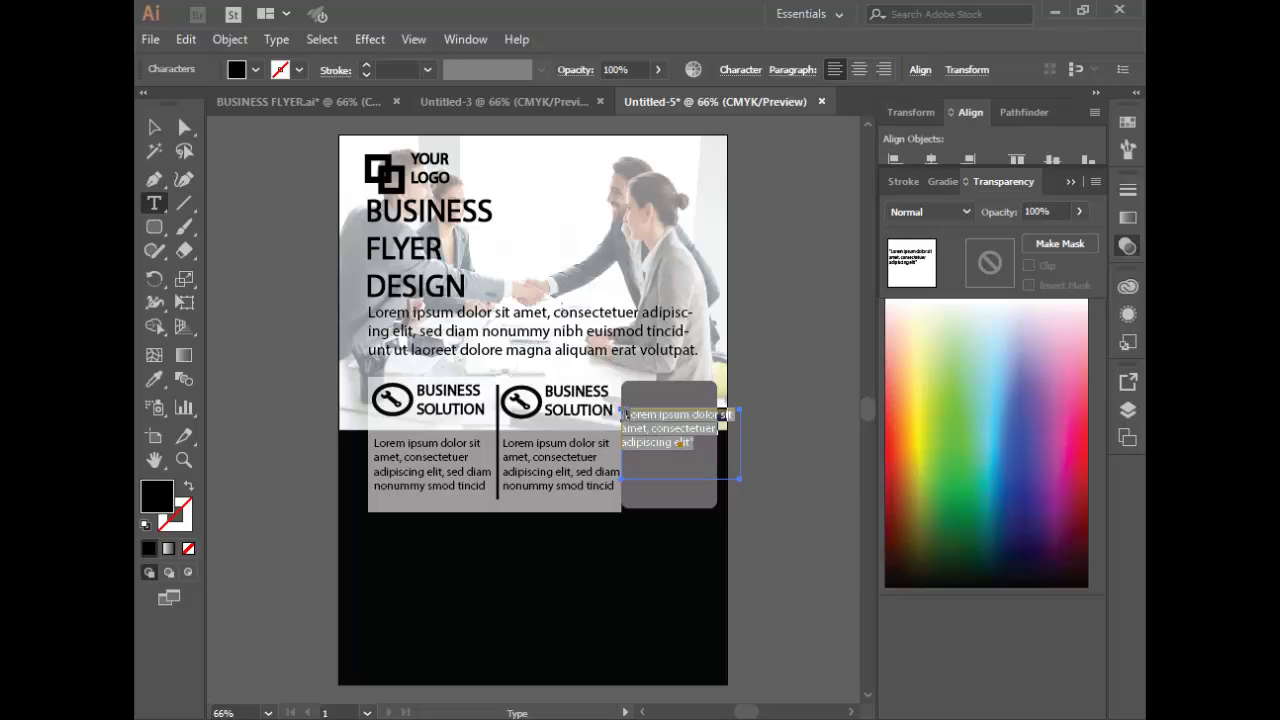
pyautogui.click(740, 70)
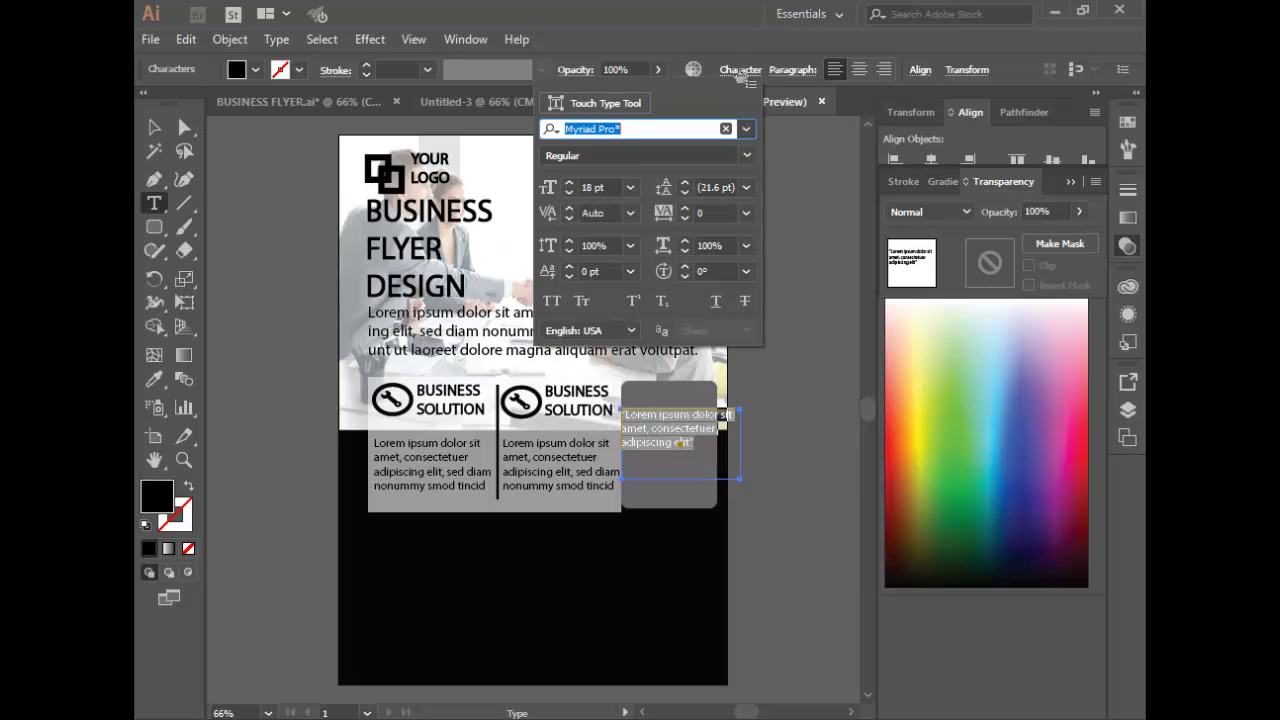
pyautogui.click(630, 188)
pyautogui.click(658, 445)
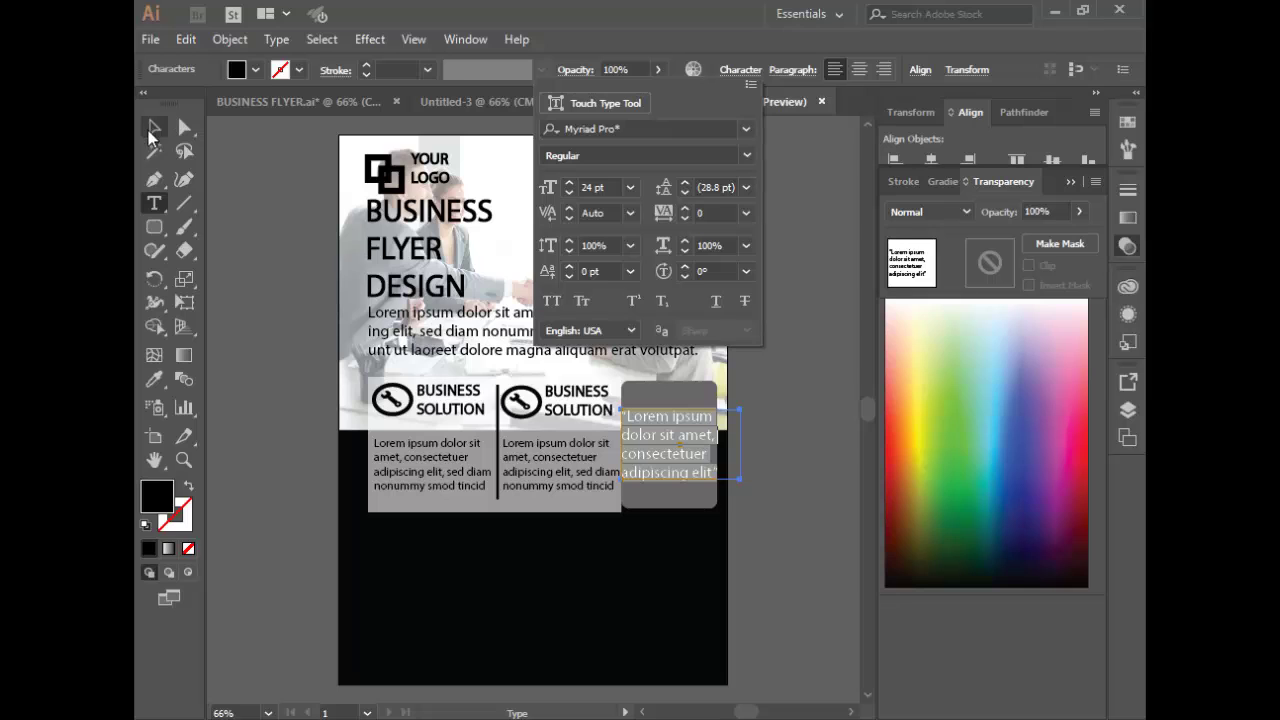
pyautogui.click(560, 366)
pyautogui.press('Escape')
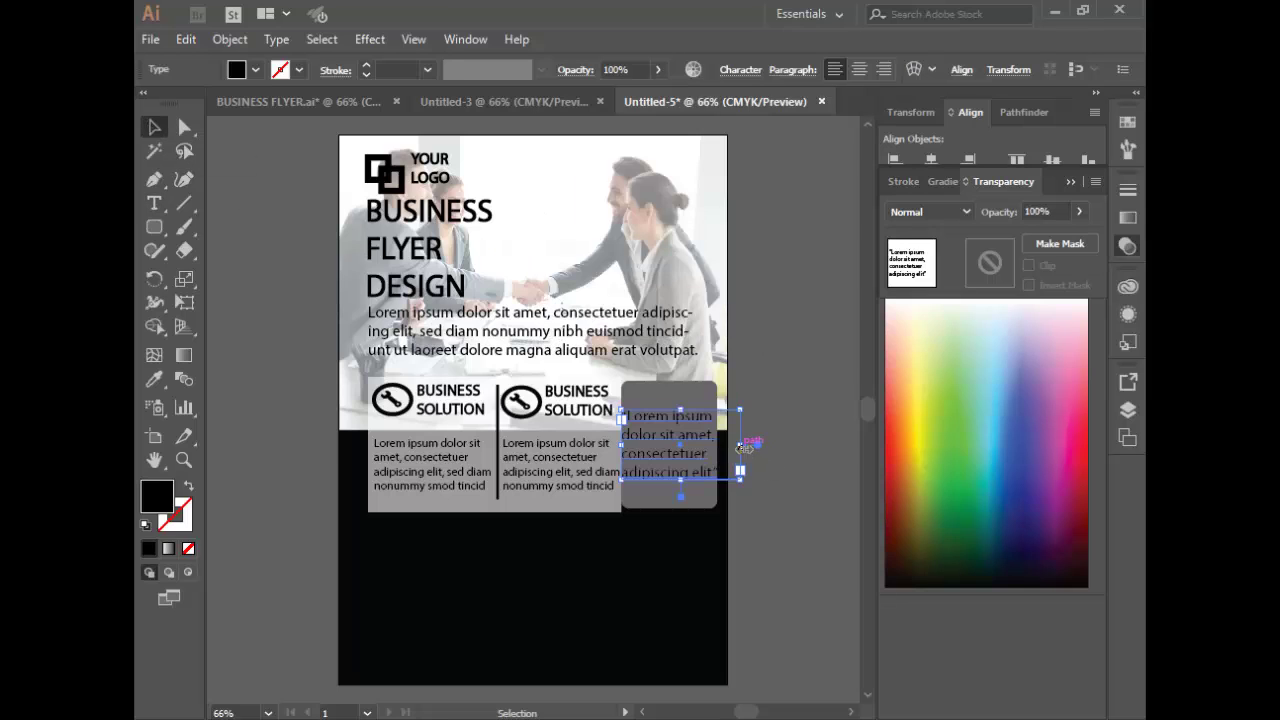
# Resize the quote frame, shift the text down, and slightly widen the rounded rectangle
pyautogui.moveTo(741, 445); pyautogui.dragTo(669, 498)
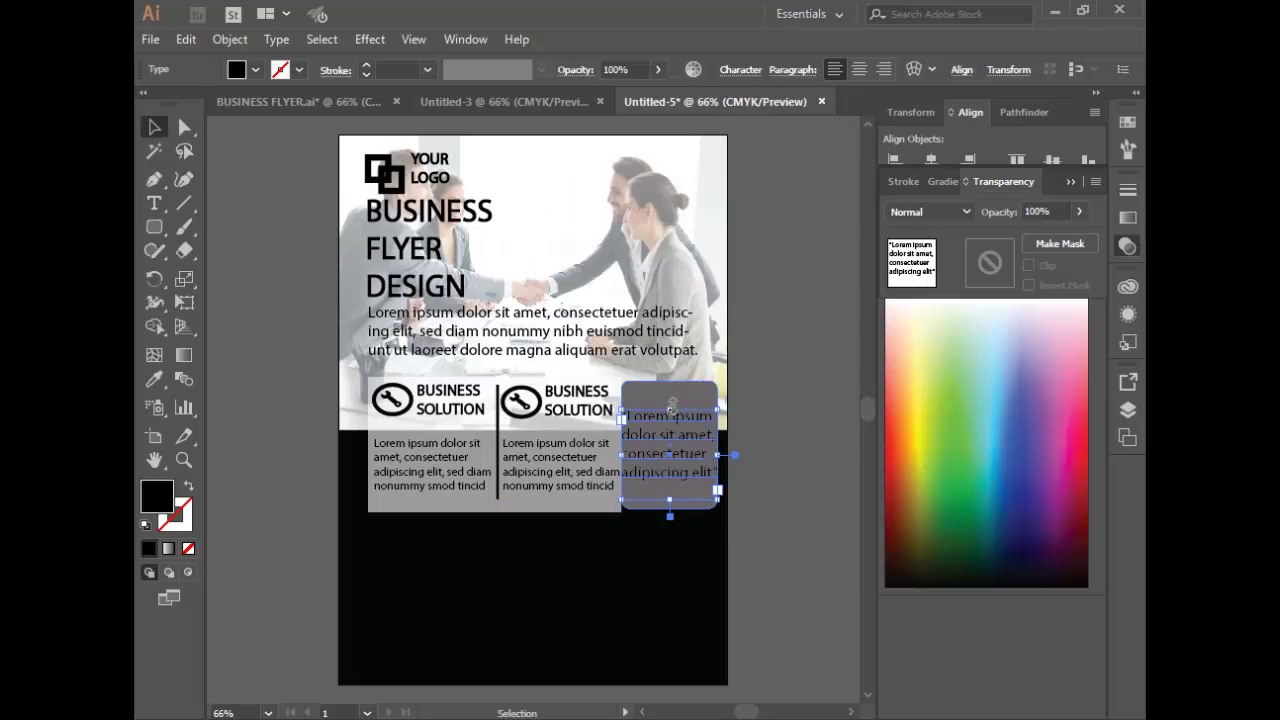
pyautogui.moveTo(672, 406); pyautogui.dragTo(670, 393)
pyautogui.moveTo(670, 498); pyautogui.dragTo(670, 467)
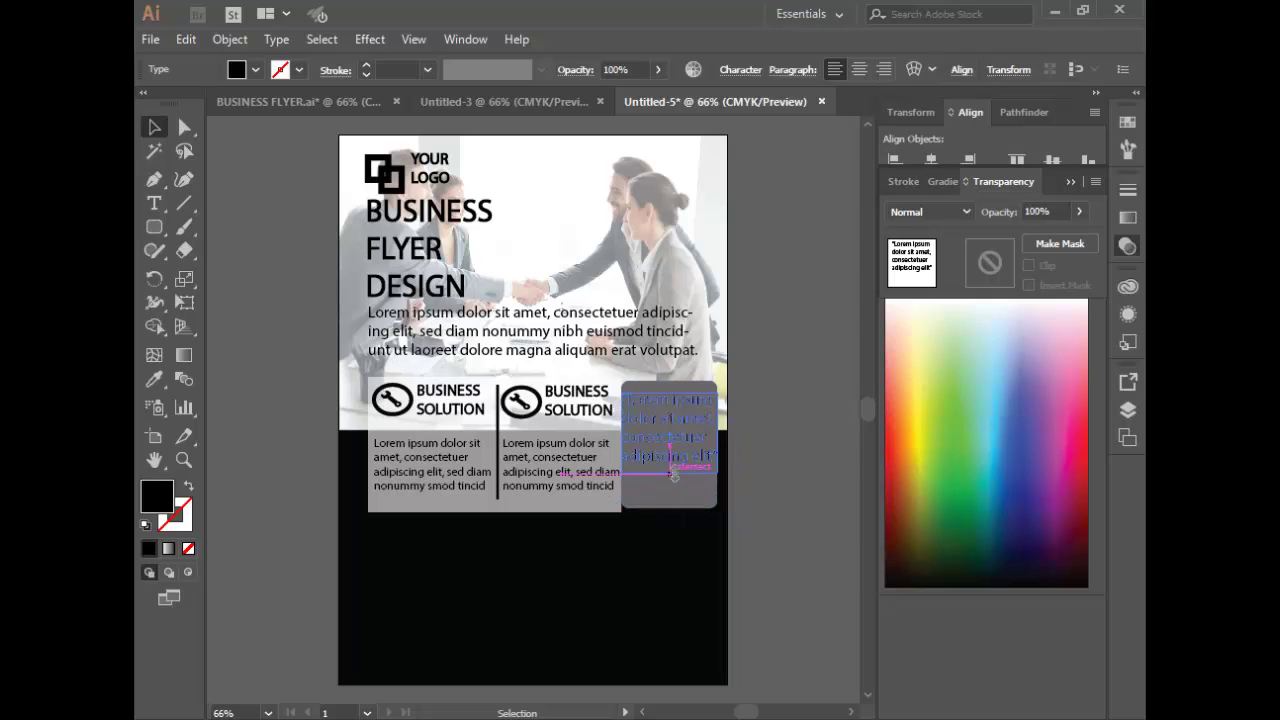
pyautogui.moveTo(720, 429); pyautogui.dragTo(720, 450)
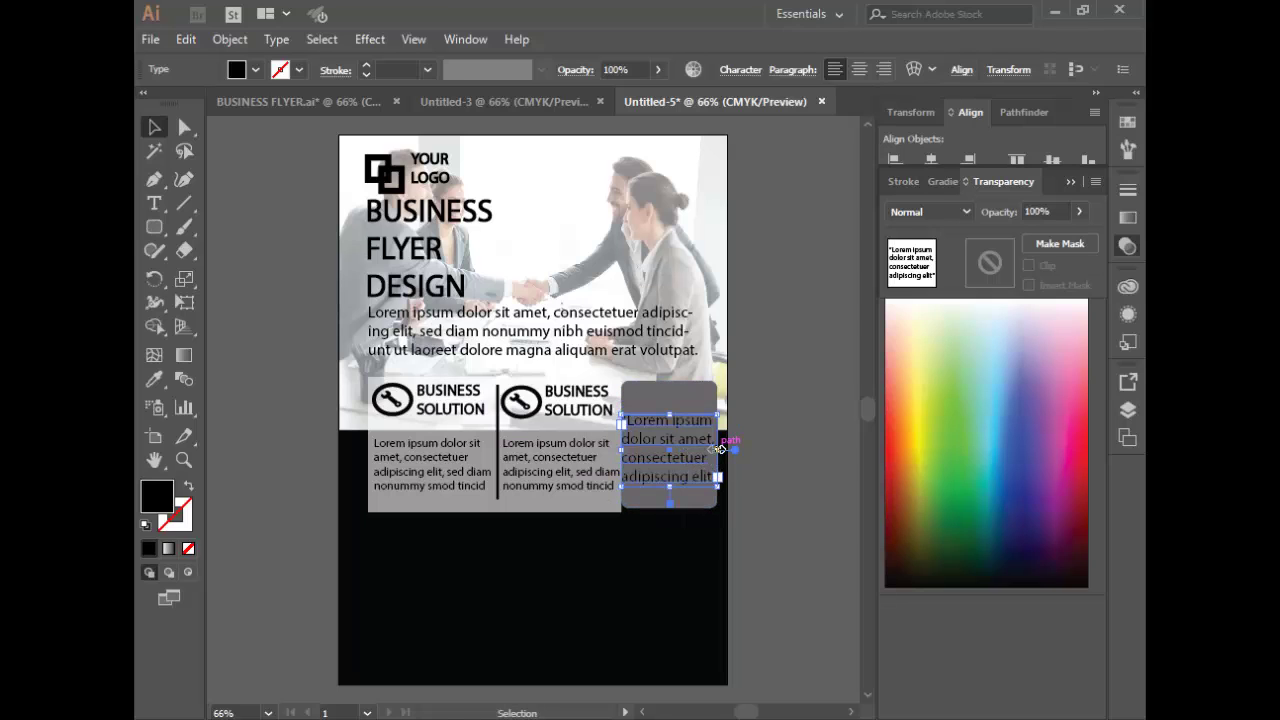
pyautogui.click(720, 410)
pyautogui.moveTo(719, 448); pyautogui.dragTo(725, 452)
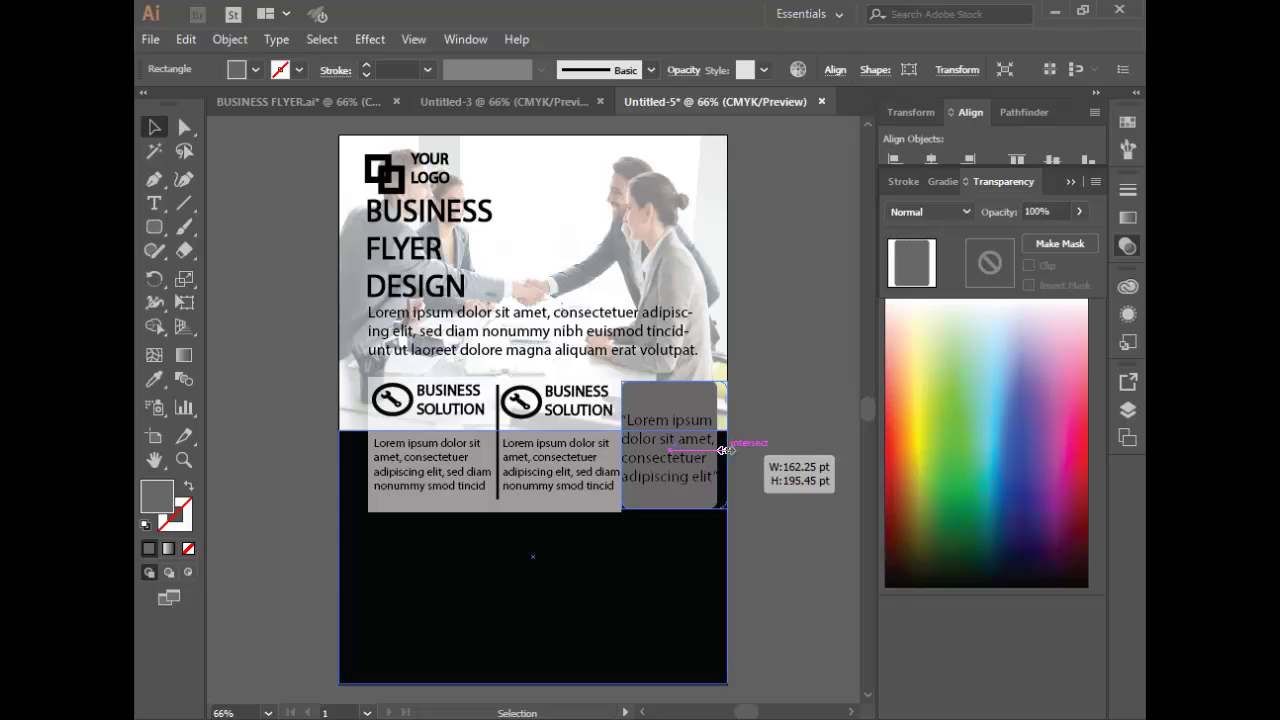
pyautogui.click(688, 452)
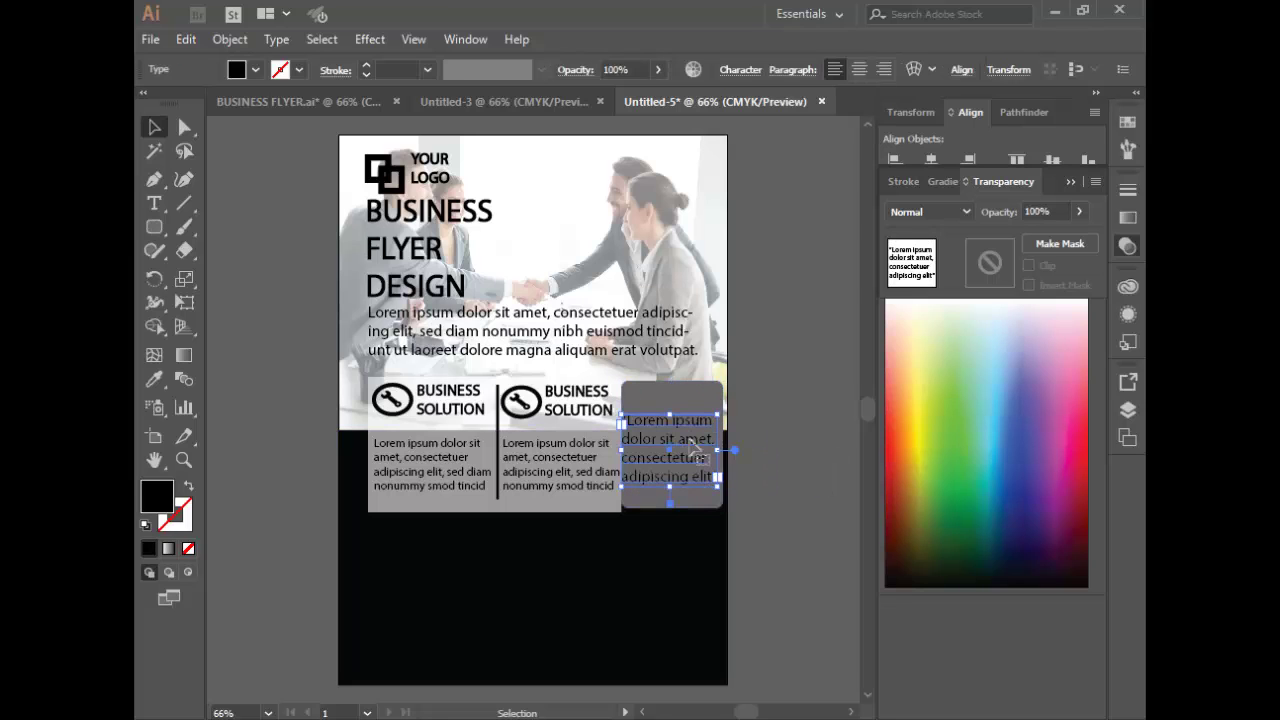
pyautogui.doubleClick(688, 475)
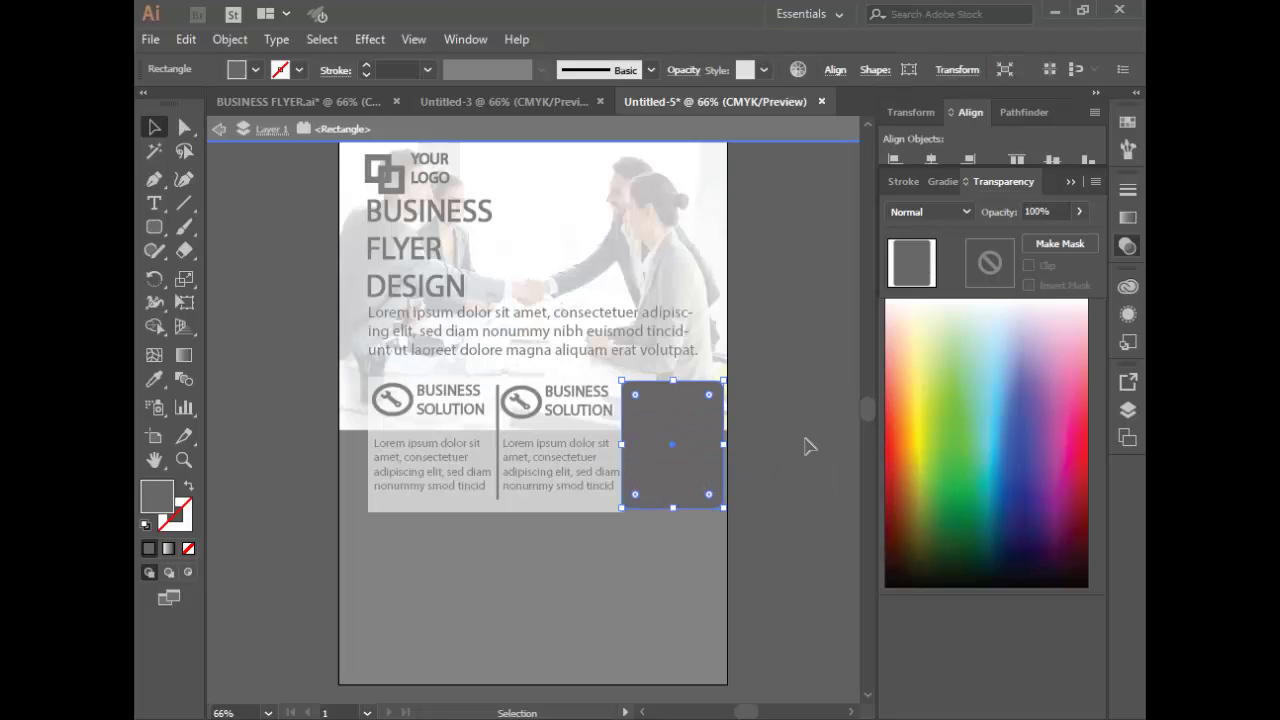
# Colour the quote text white
pyautogui.doubleClick(635, 440)
pyautogui.doubleClick(166, 508)
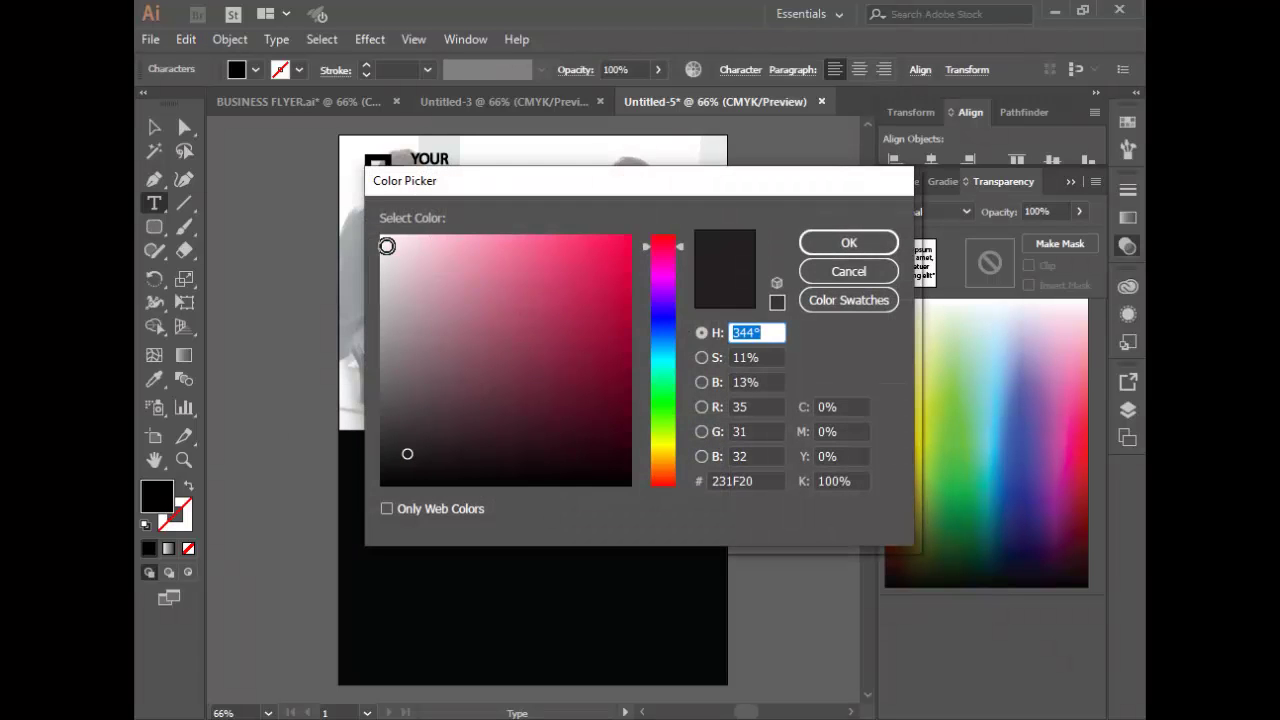
pyautogui.click(381, 241)
pyautogui.click(849, 243)
pyautogui.scroll(5, 796, 378)
pyautogui.scroll(-2, 796, 378)
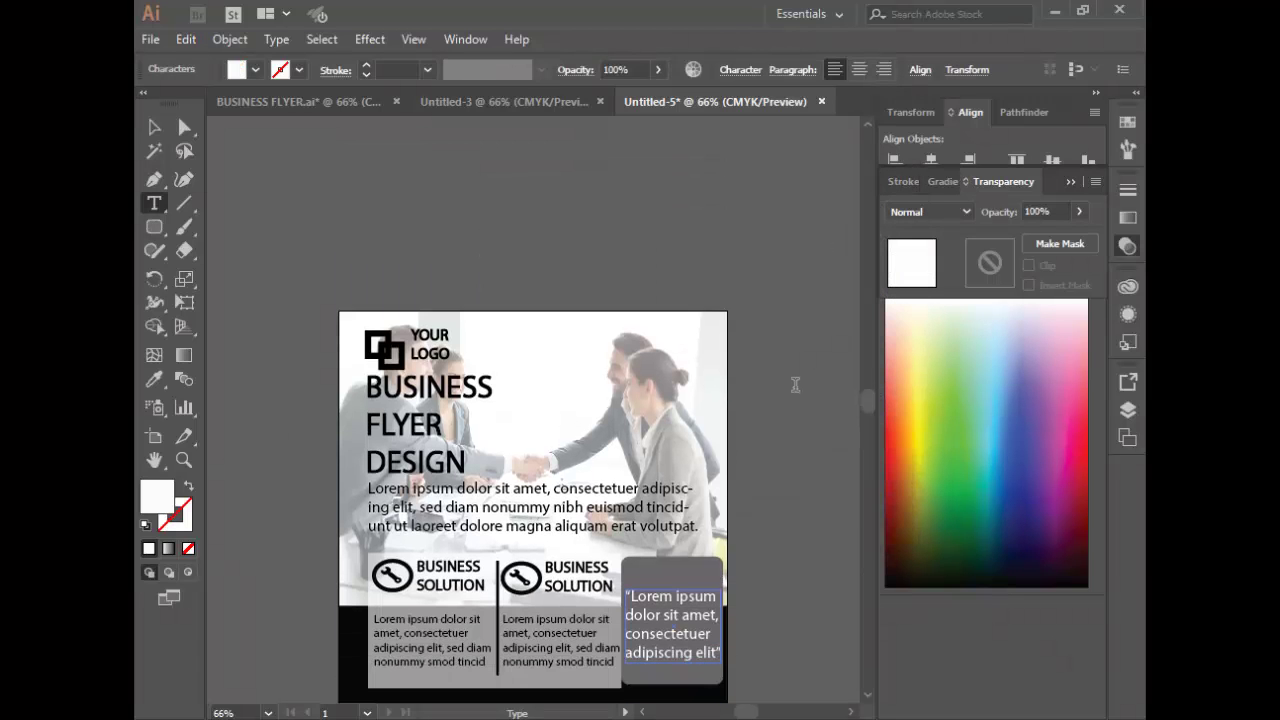
pyautogui.scroll(-3, 794, 385)
pyautogui.scroll(1, 794, 385)
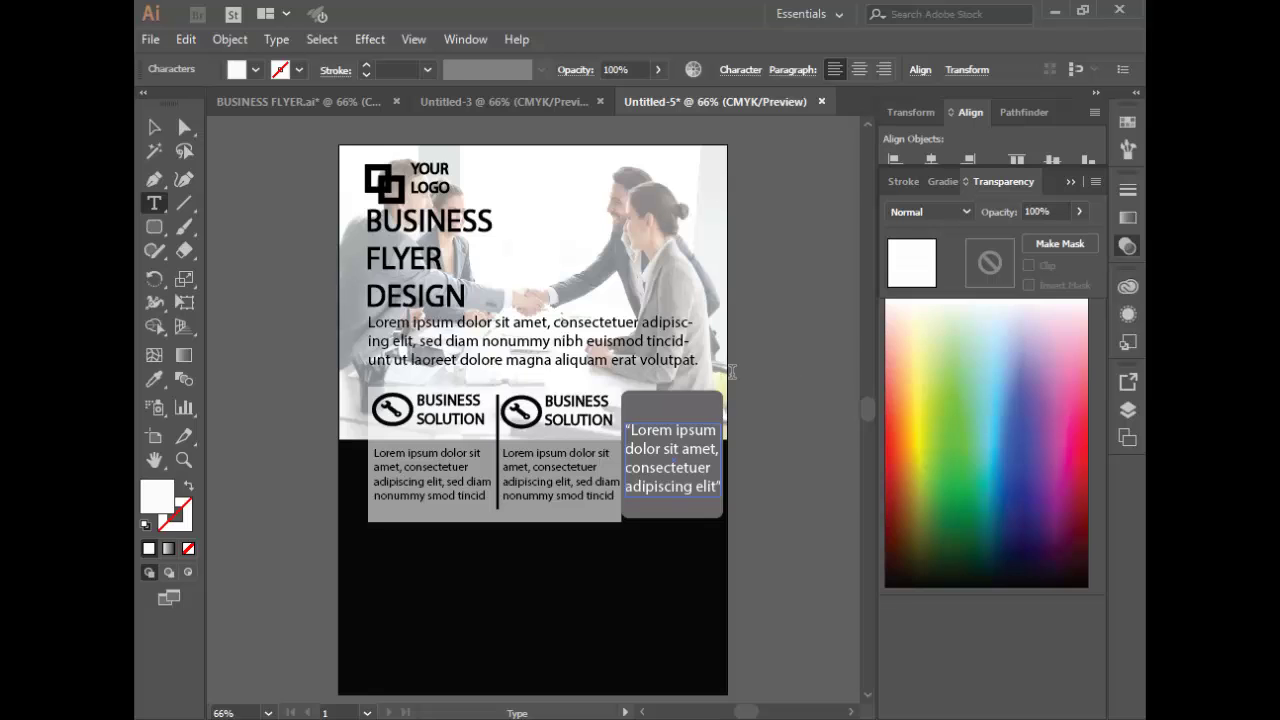
pyautogui.click(154, 127)
pyautogui.click(258, 190)
pyautogui.scroll(-2, 314, 495)
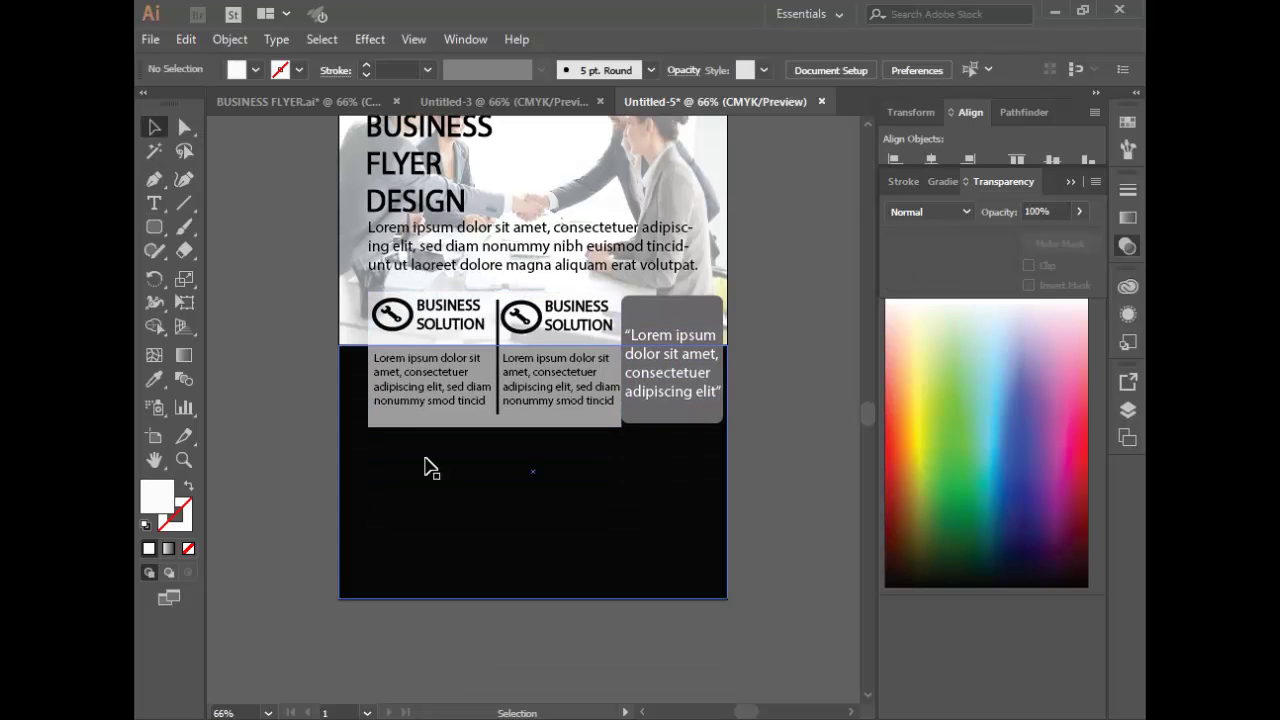
# Copy the paragraph down onto the black footer and make its text white
pyautogui.click(470, 255)
pyautogui.moveTo(458, 260); pyautogui.dragTo(463, 485)
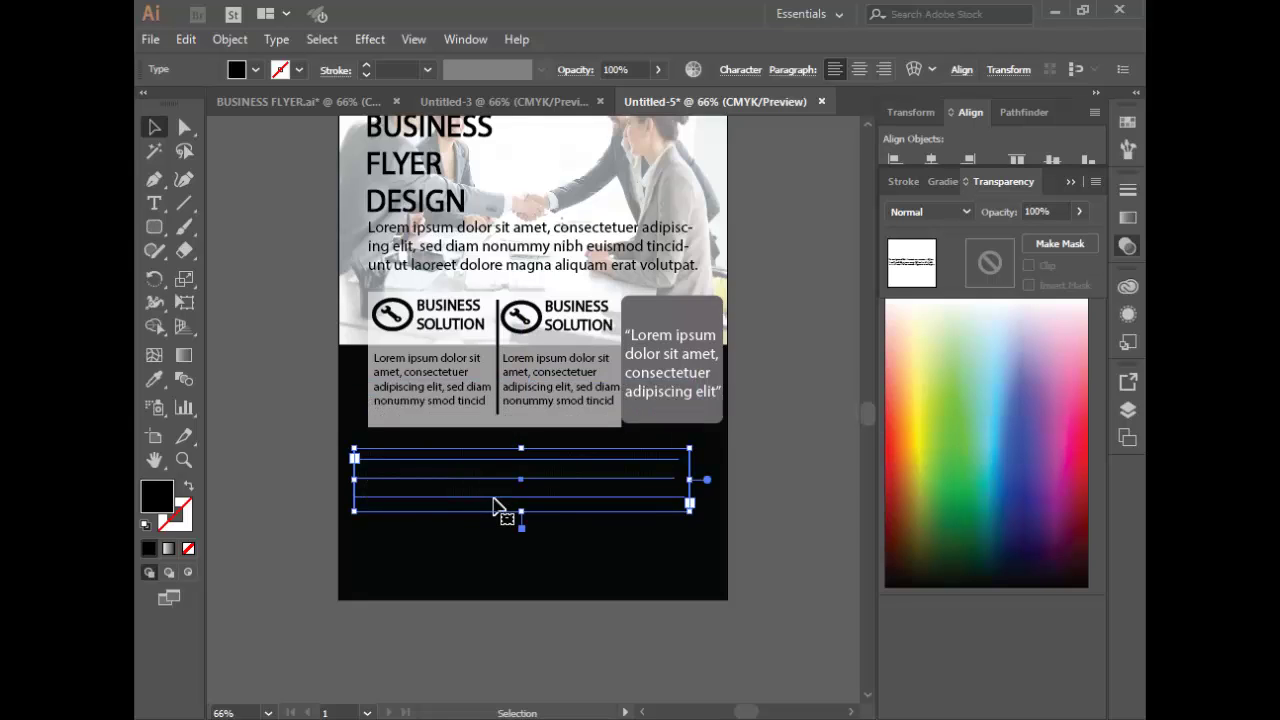
pyautogui.tripleClick(494, 506)
pyautogui.doubleClick(157, 494)
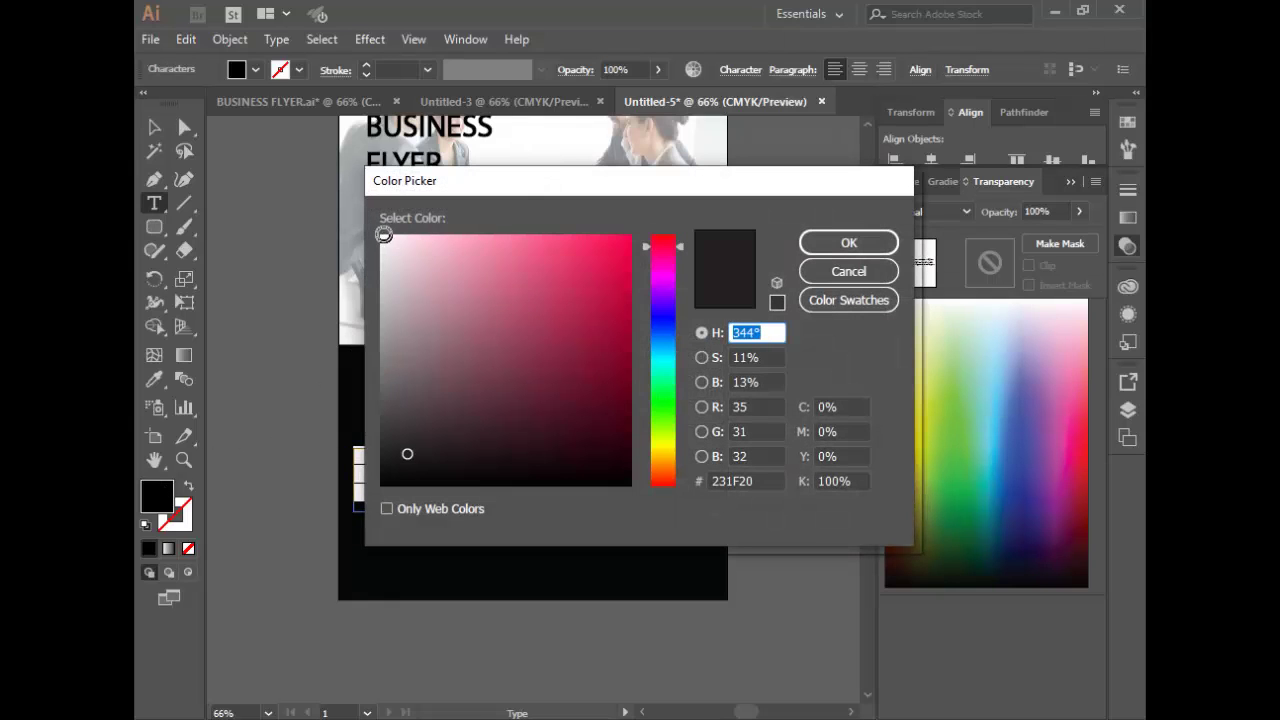
pyautogui.click(380, 236)
pyautogui.click(848, 243)
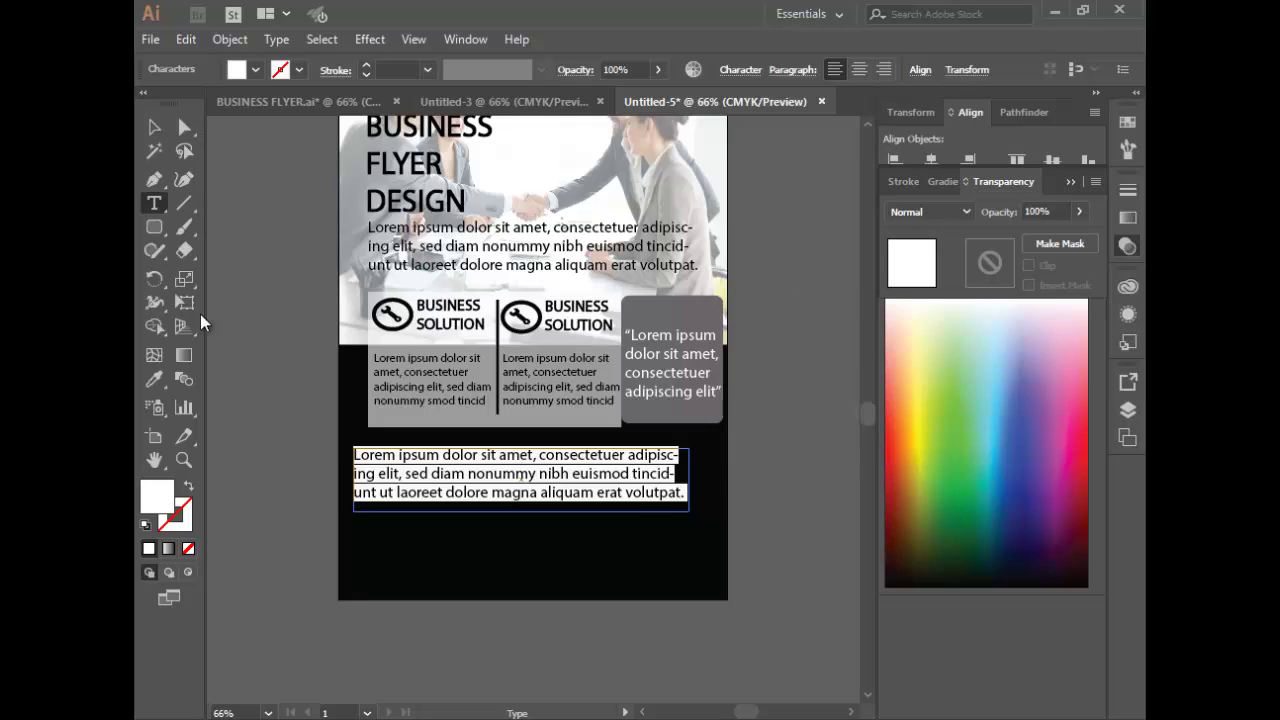
pyautogui.click(154, 127)
pyautogui.click(271, 234)
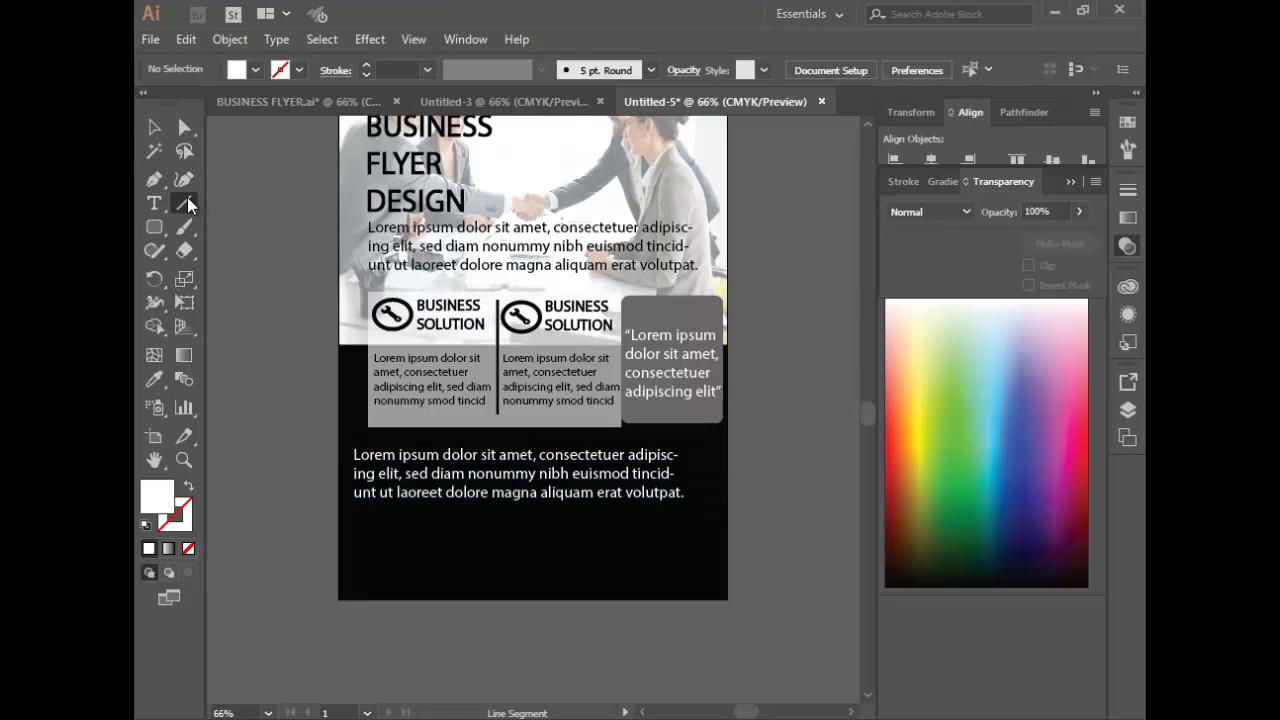
# Draw a horizontal line just beneath the footer text
pyautogui.moveTo(348, 511); pyautogui.dragTo(721, 515)
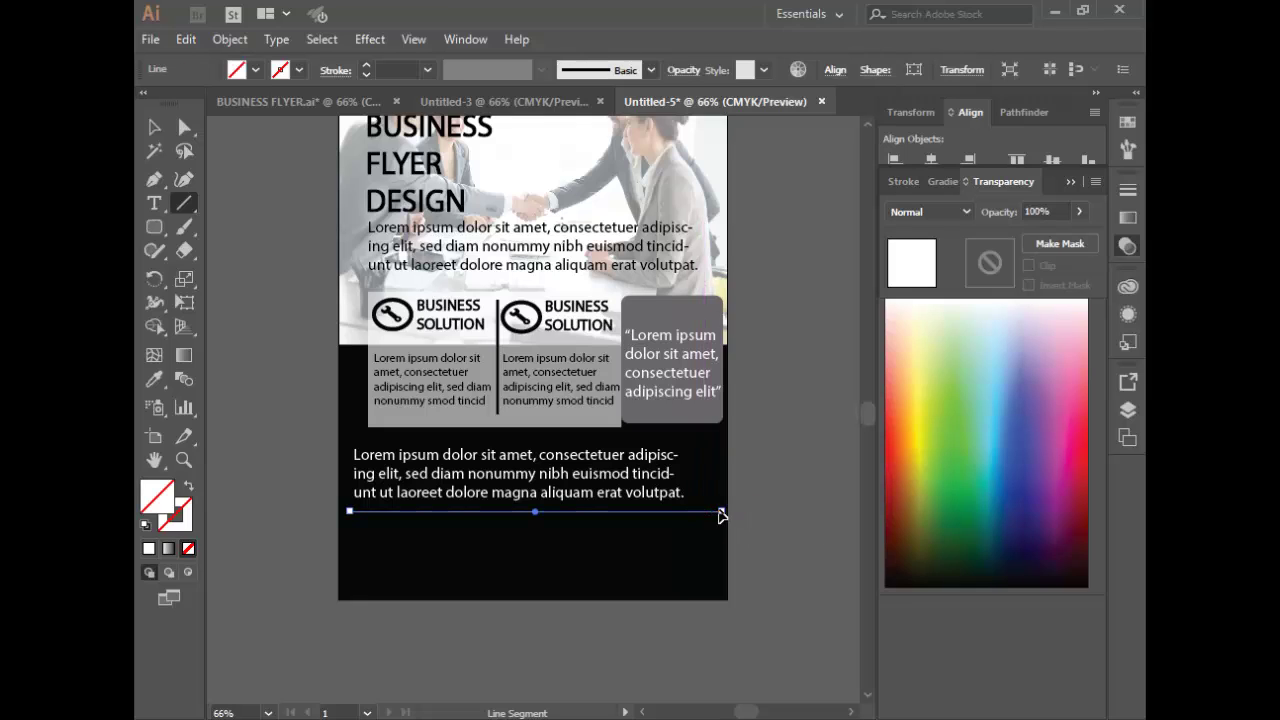
pyautogui.click(463, 400)
pyautogui.click(686, 420)
pyautogui.click(154, 127)
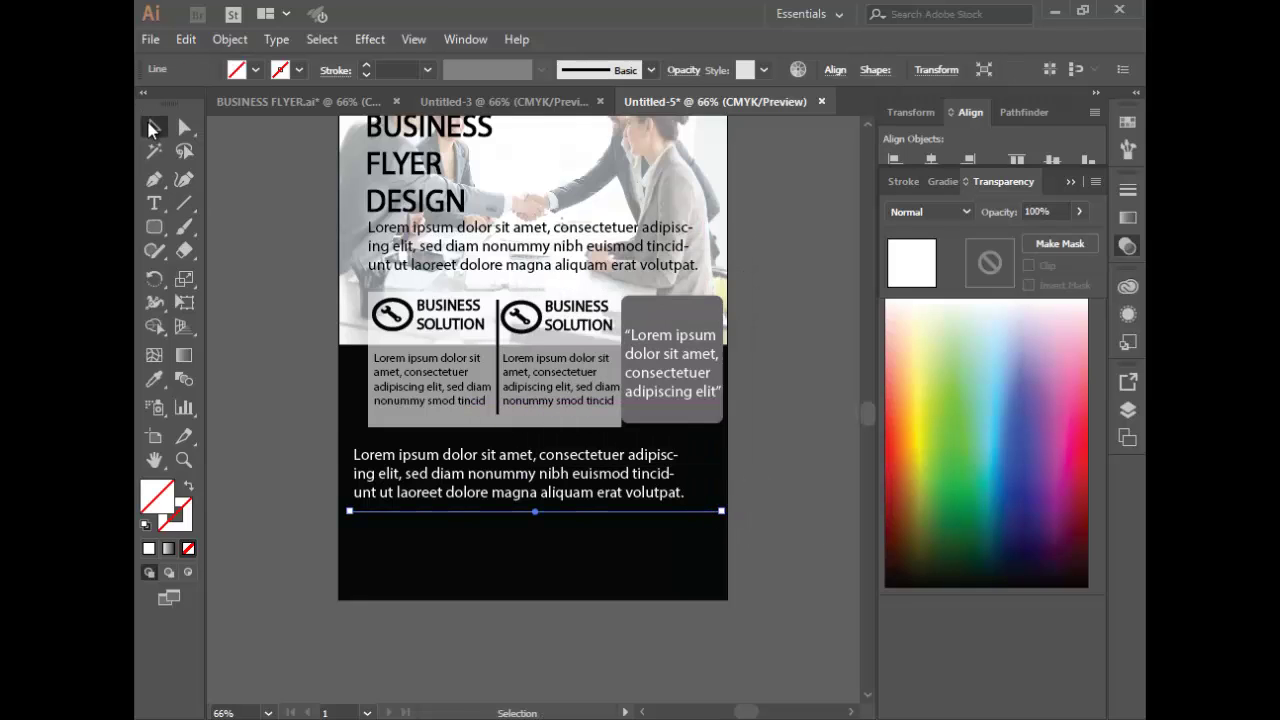
# Shift the grey column background, left wrench icon and divider line slightly left
pyautogui.moveTo(450, 428); pyautogui.dragTo(439, 428)
pyautogui.click(440, 395)
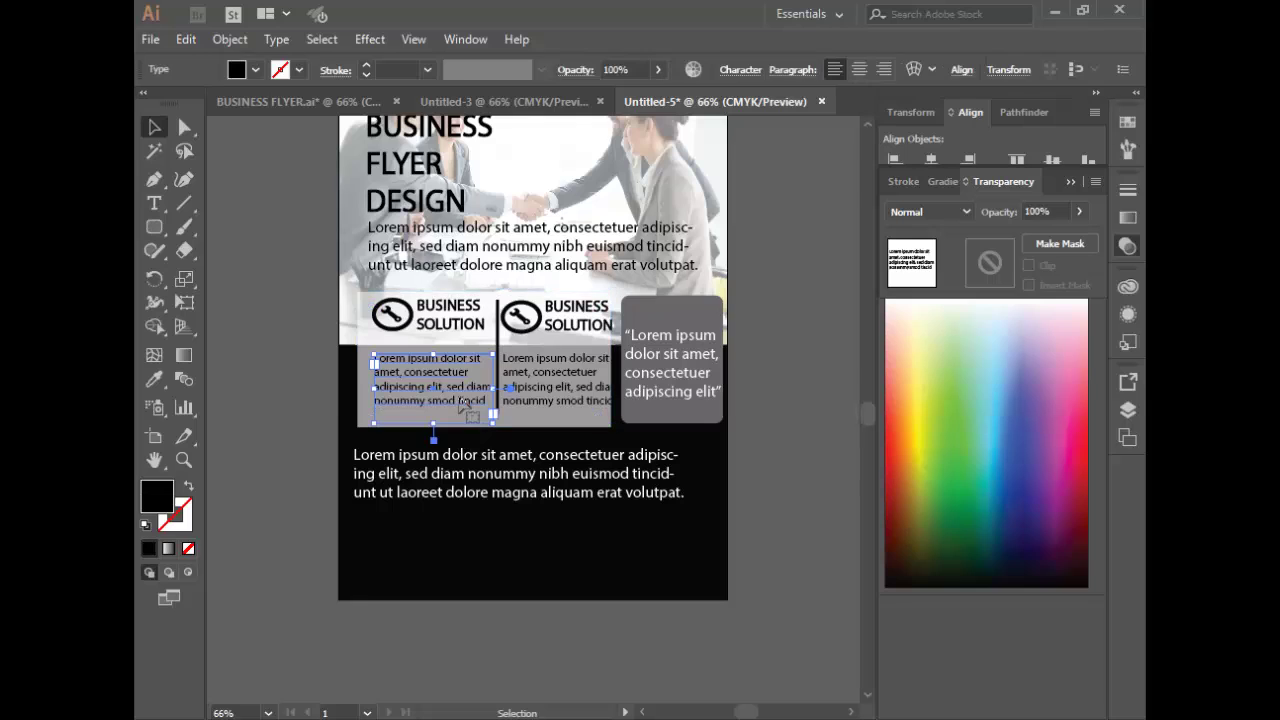
pyautogui.moveTo(414, 318); pyautogui.dragTo(405, 318)
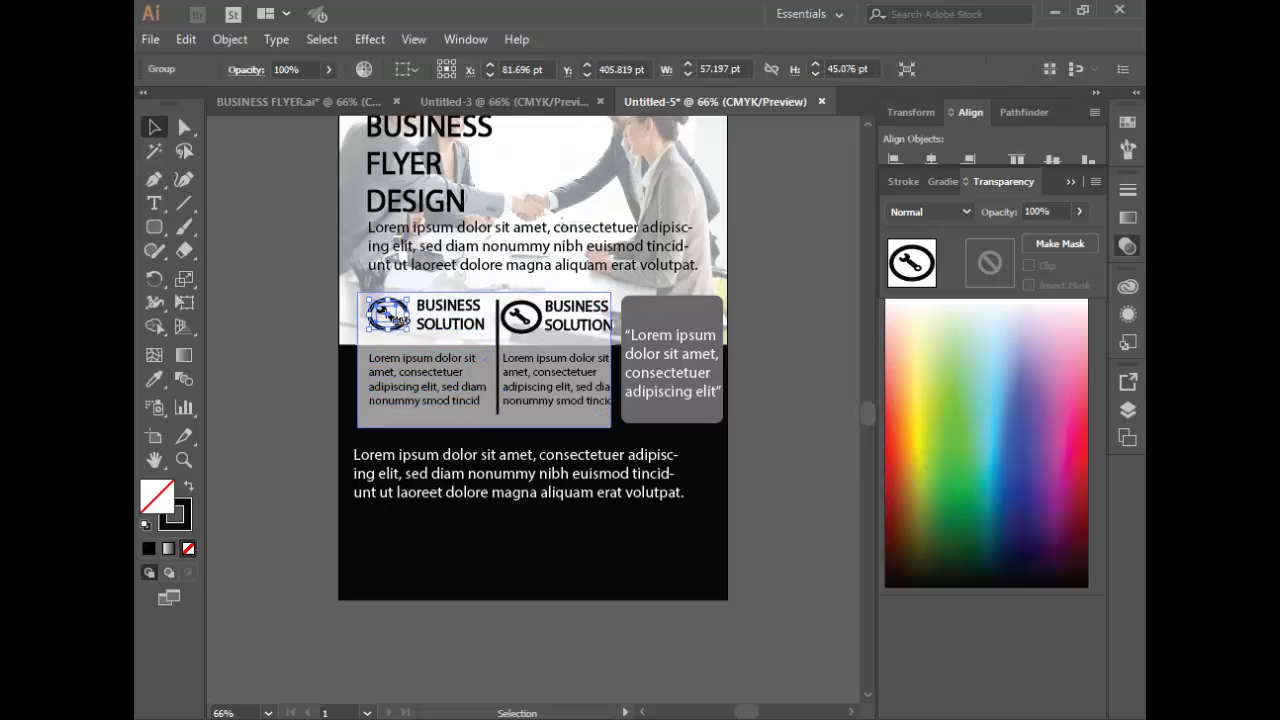
pyautogui.click(447, 315)
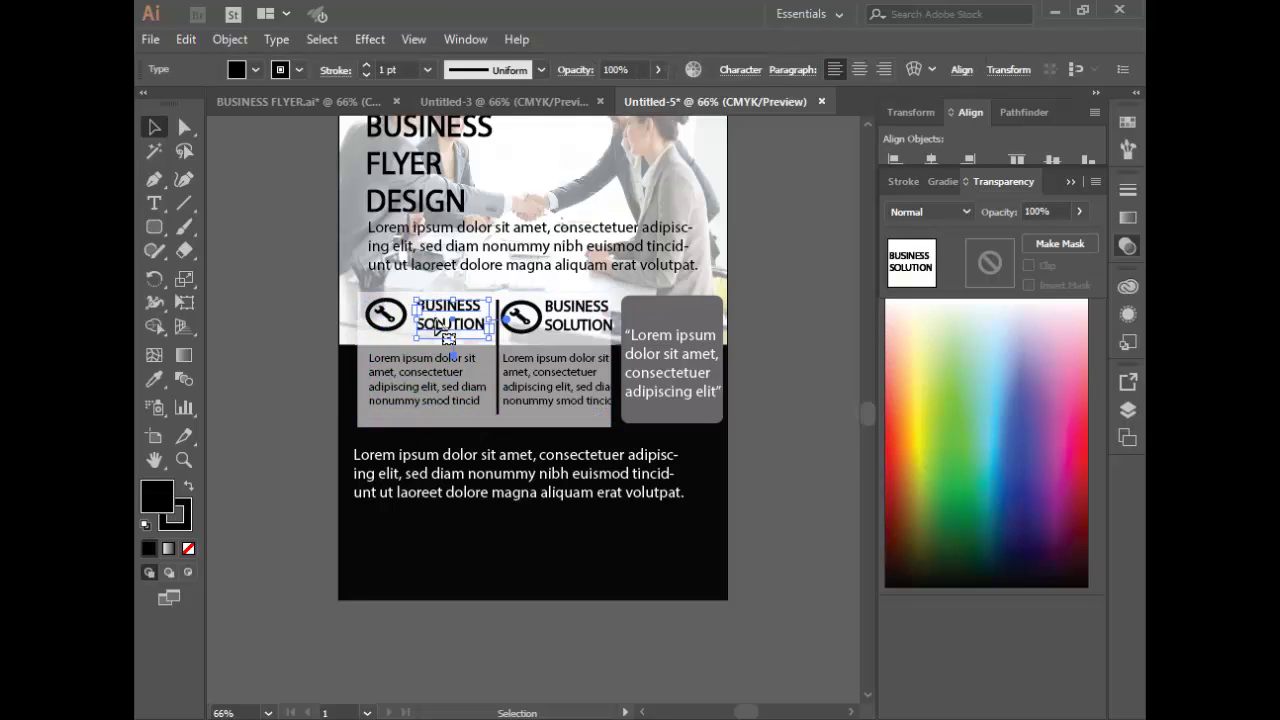
pyautogui.click(497, 370)
pyautogui.moveTo(497, 370); pyautogui.dragTo(503, 360)
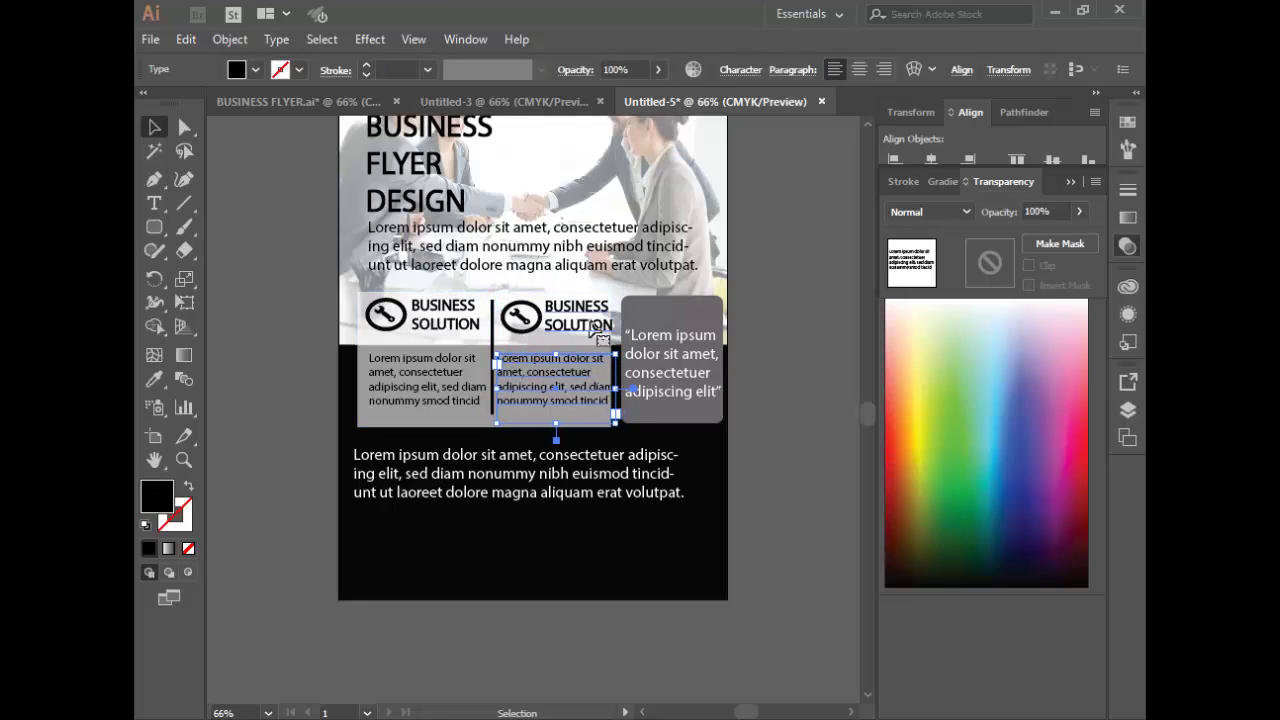
# Nudge the right column's body text, heading and the dark grey quote box left
pyautogui.click(522, 326)
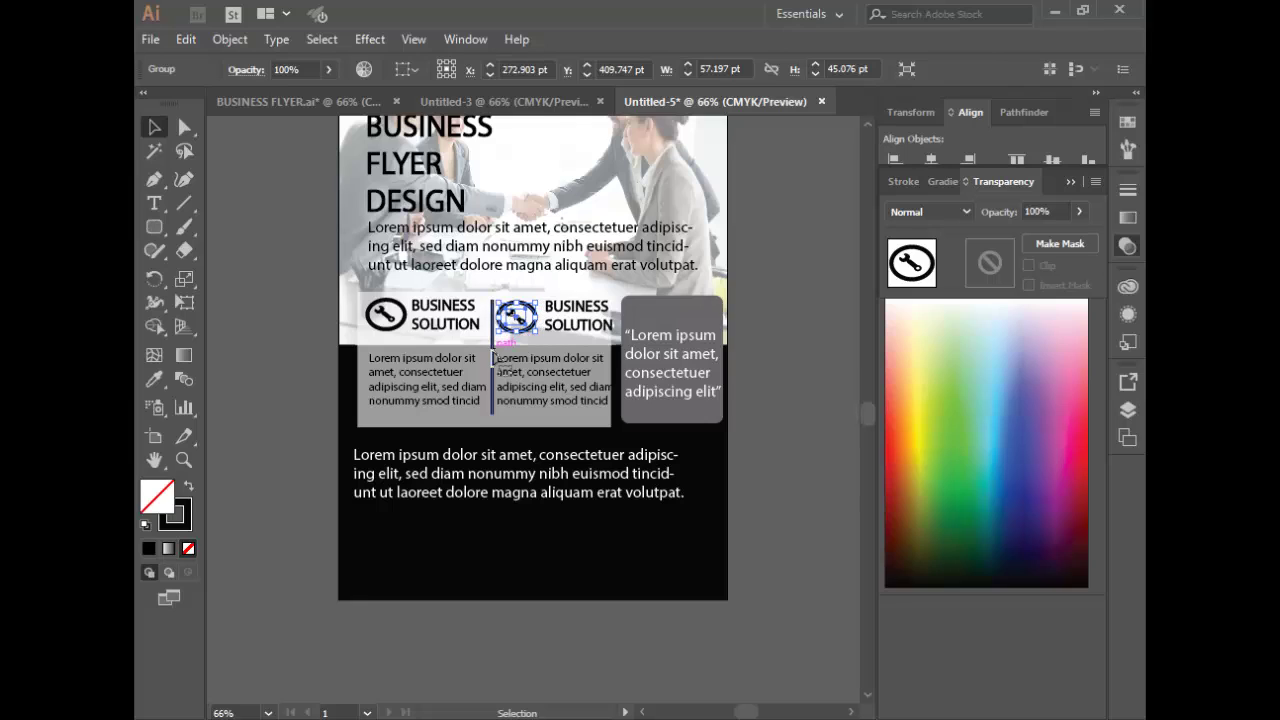
pyautogui.moveTo(497, 360); pyautogui.dragTo(494, 360)
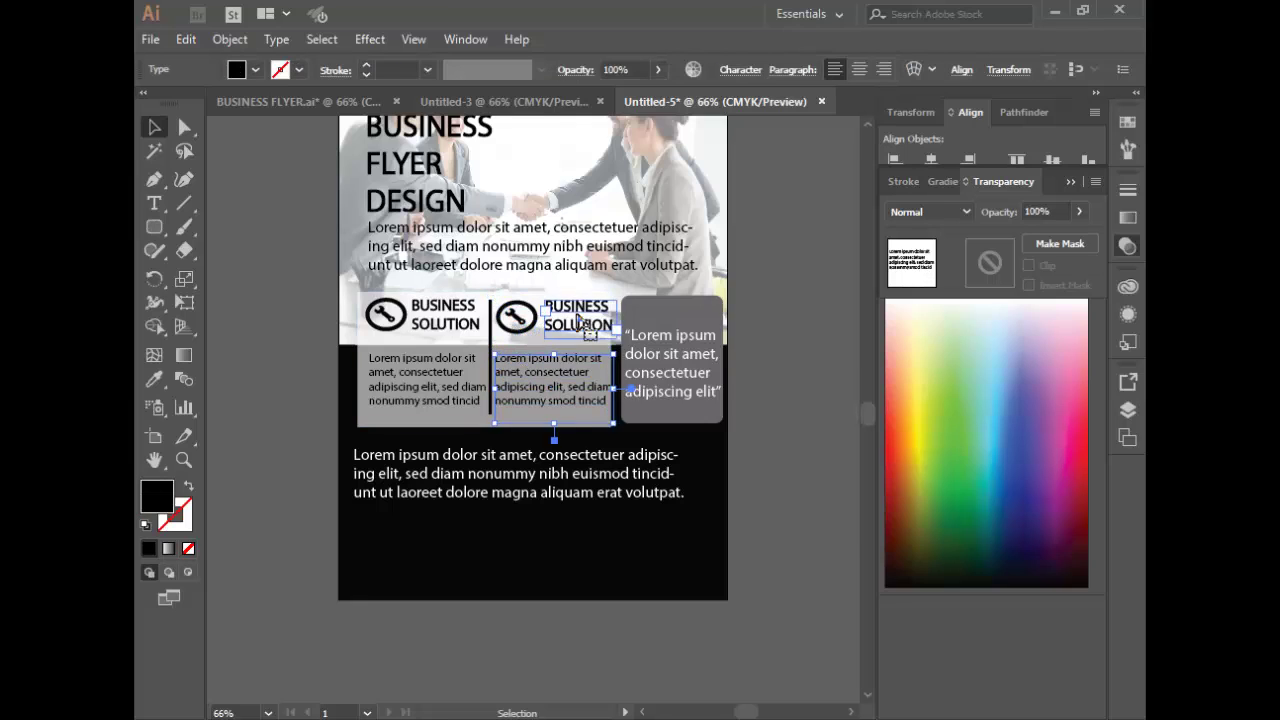
pyautogui.moveTo(577, 318); pyautogui.dragTo(573, 326)
pyautogui.click(652, 420)
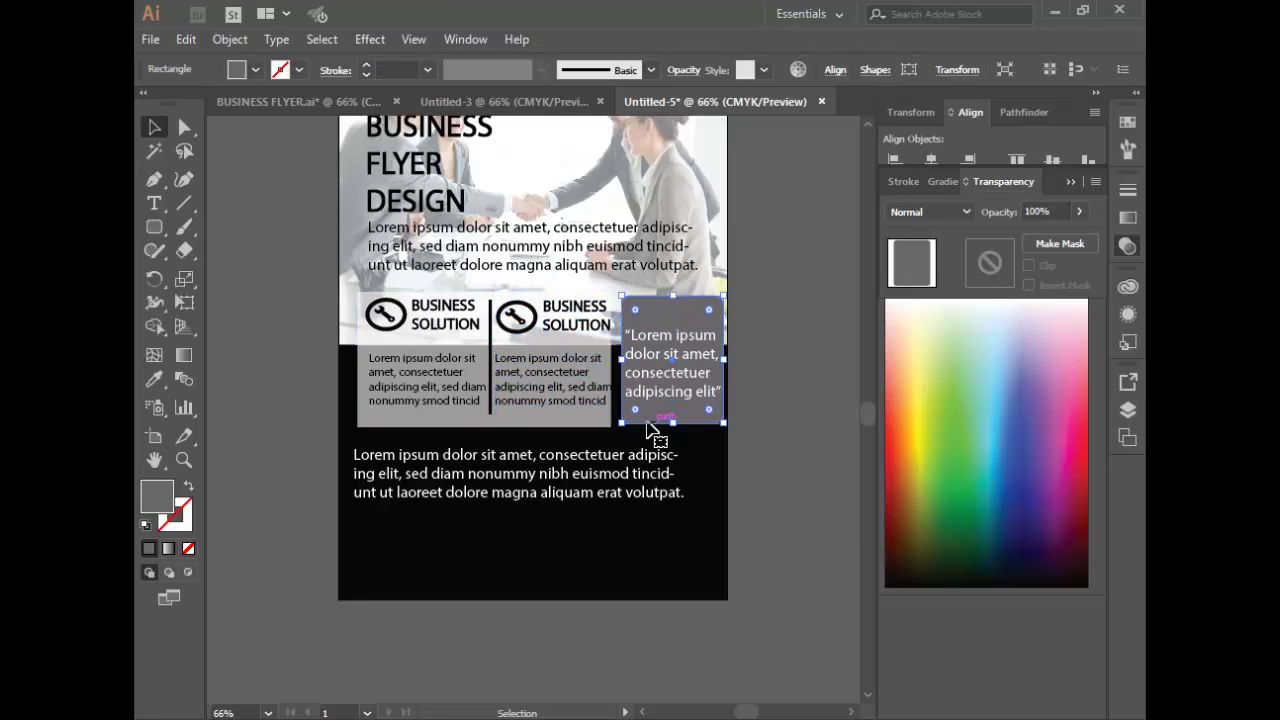
pyautogui.moveTo(618, 363); pyautogui.dragTo(626, 372)
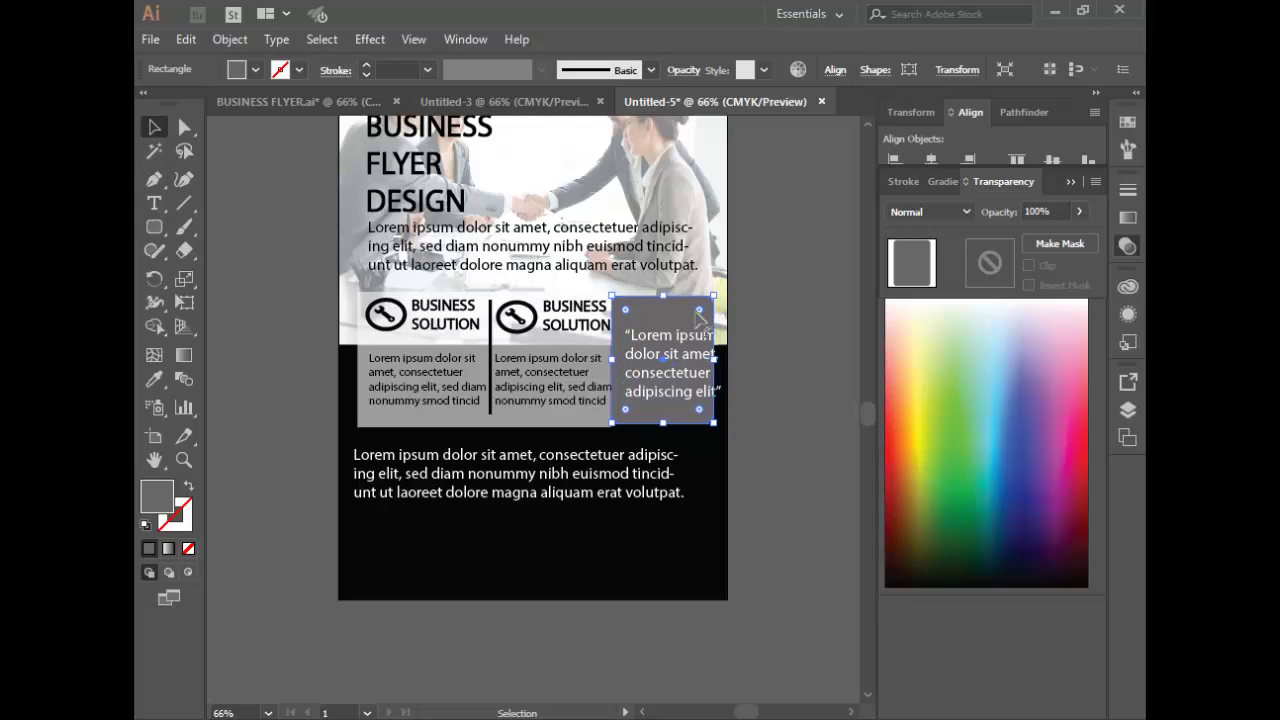
# Stretch the grey quote box's right edge outward, then pull it back slightly
pyautogui.moveTo(718, 365); pyautogui.dragTo(727, 365)
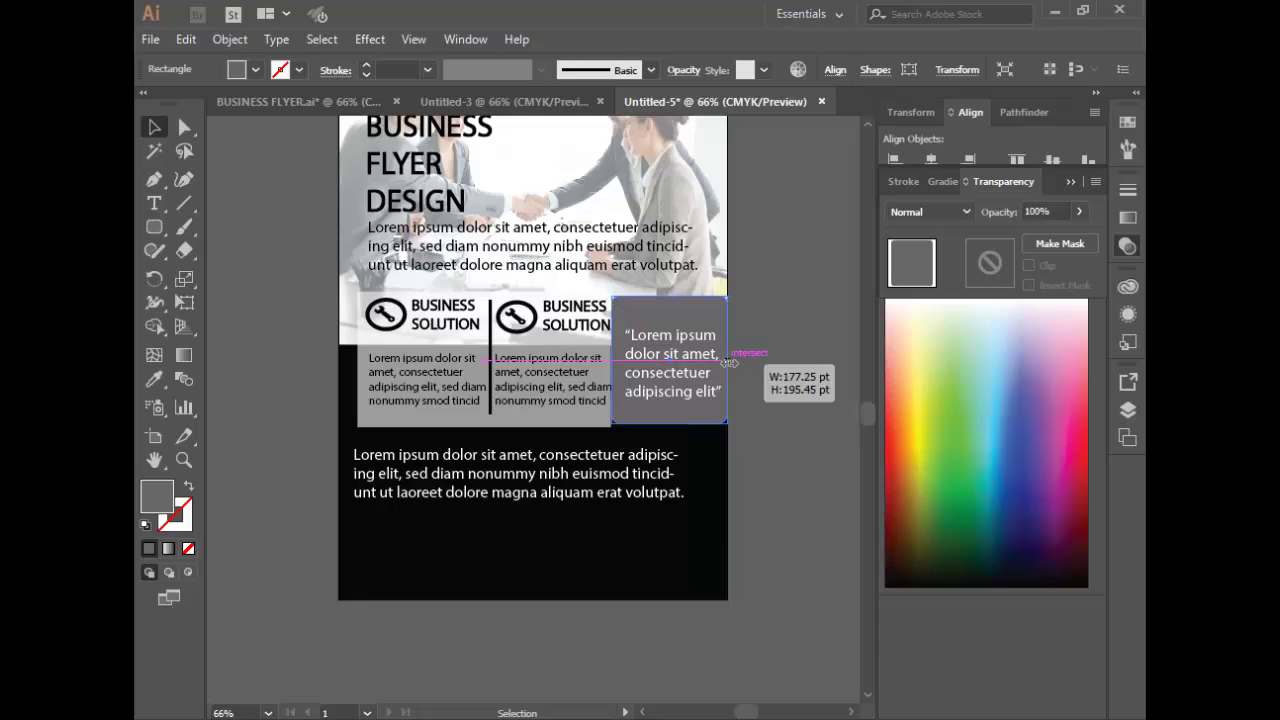
pyautogui.moveTo(730, 362); pyautogui.dragTo(720, 362)
pyautogui.click(749, 448)
pyautogui.click(680, 427)
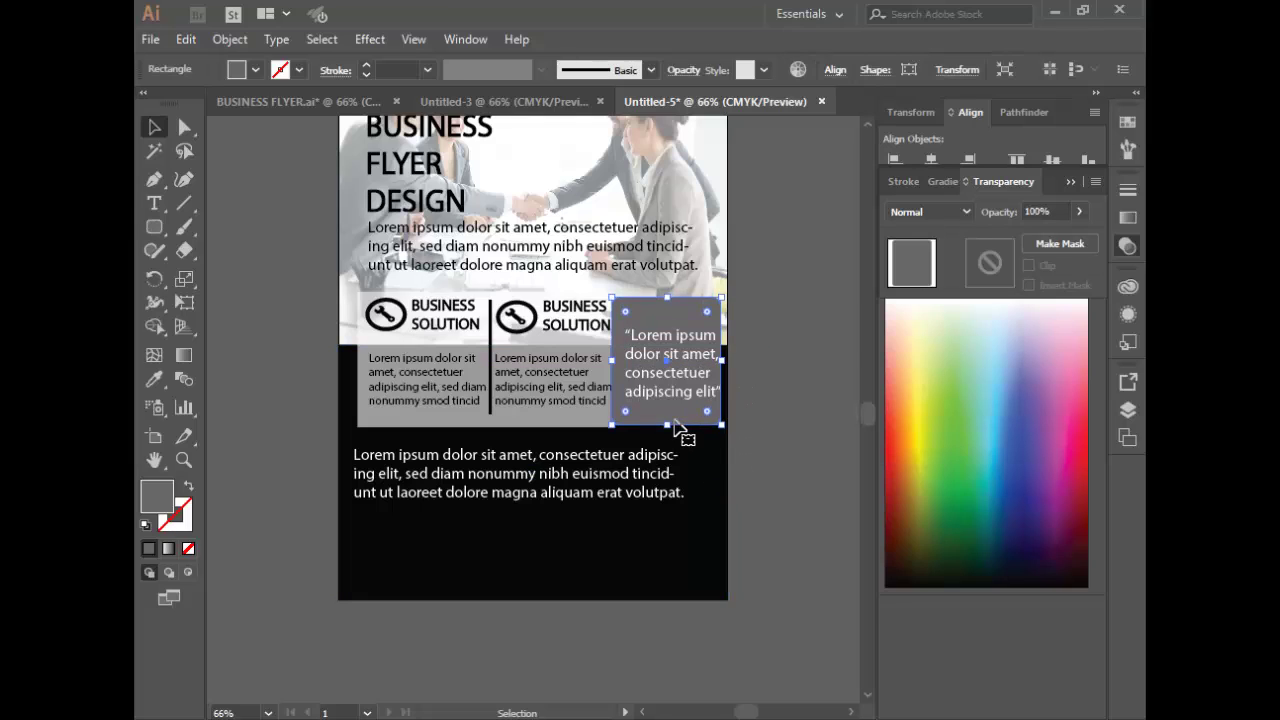
pyautogui.click(766, 434)
# Check the column headings, wrench icons, divider and background for alignment
pyautogui.click(585, 338)
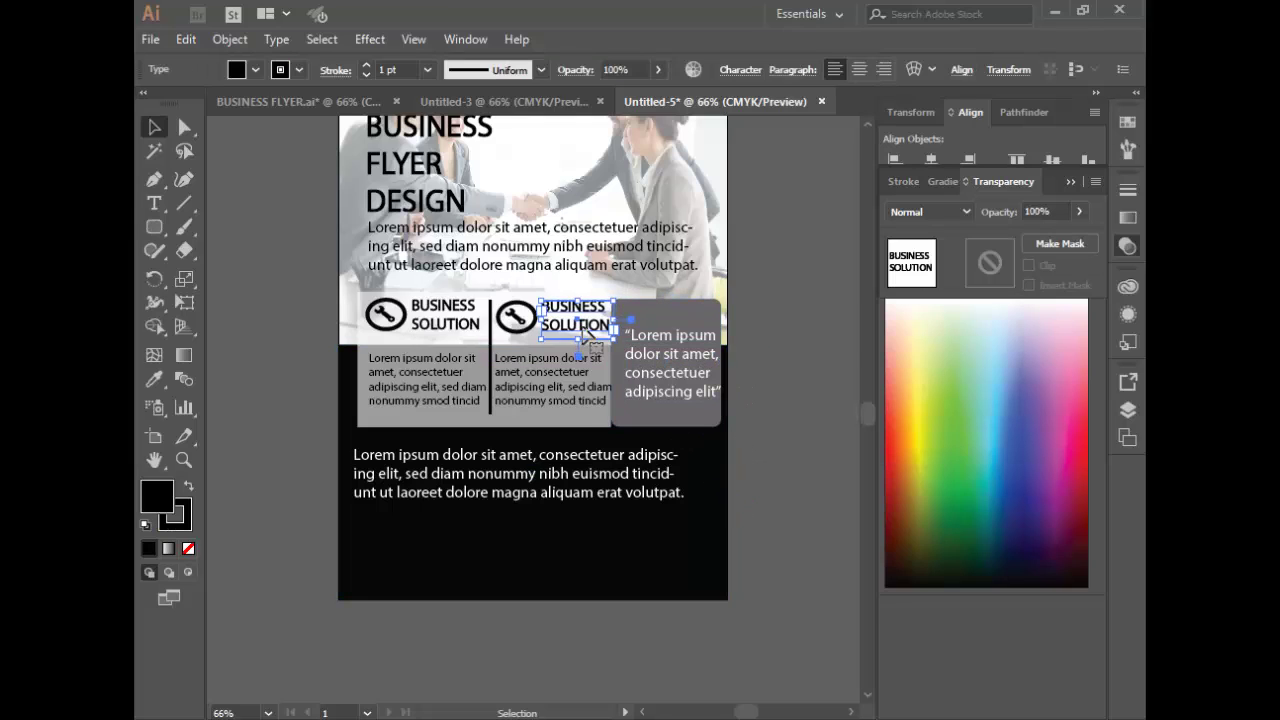
pyautogui.click(430, 336)
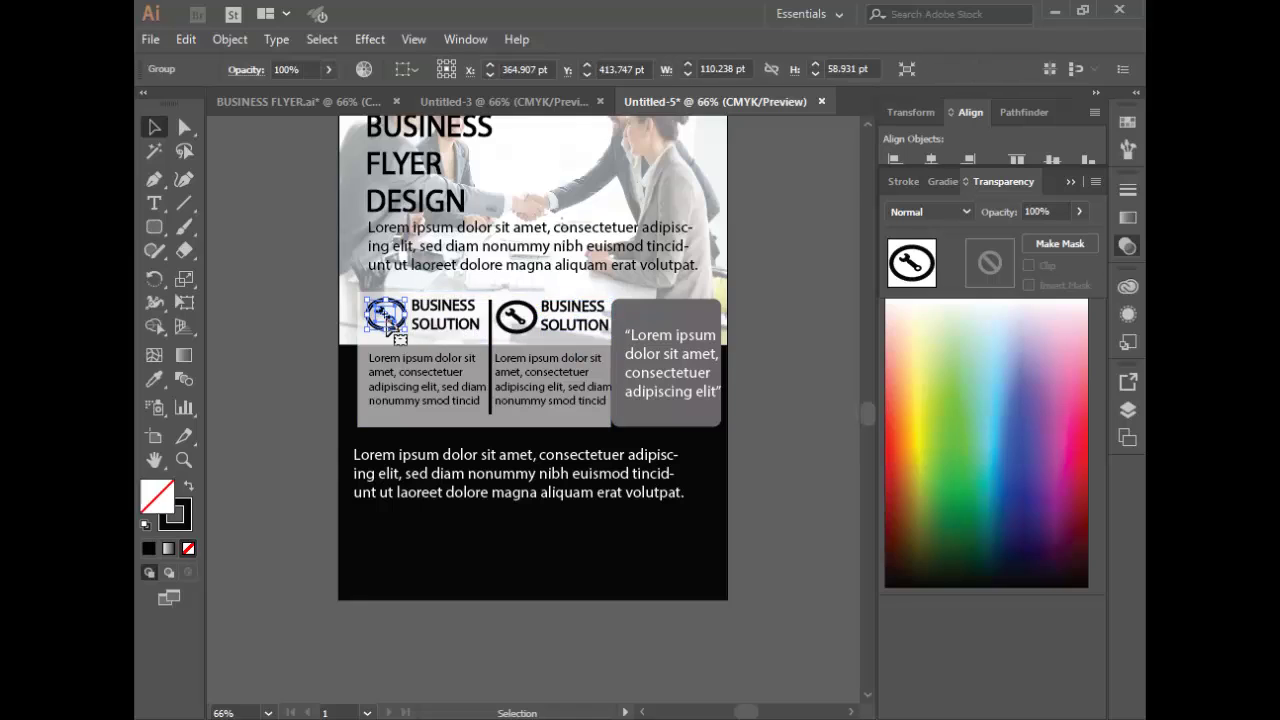
pyautogui.click(490, 382)
pyautogui.click(540, 395)
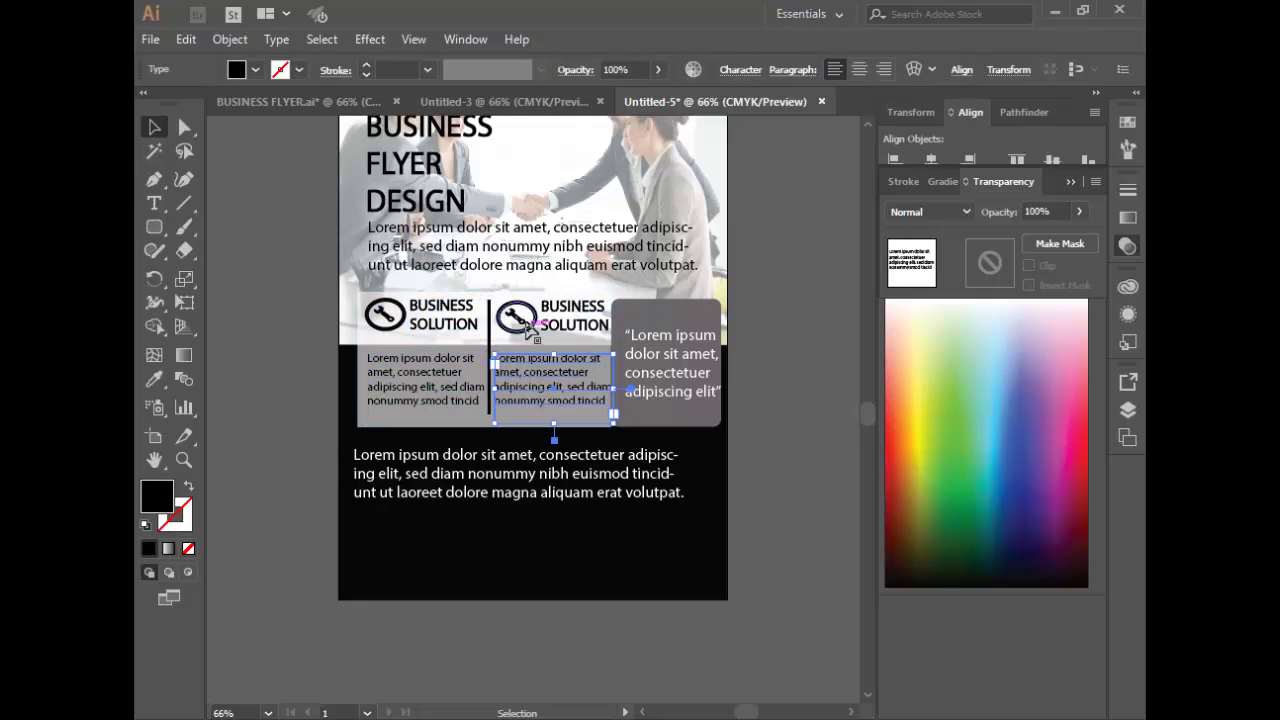
pyautogui.click(527, 325)
pyautogui.click(555, 388)
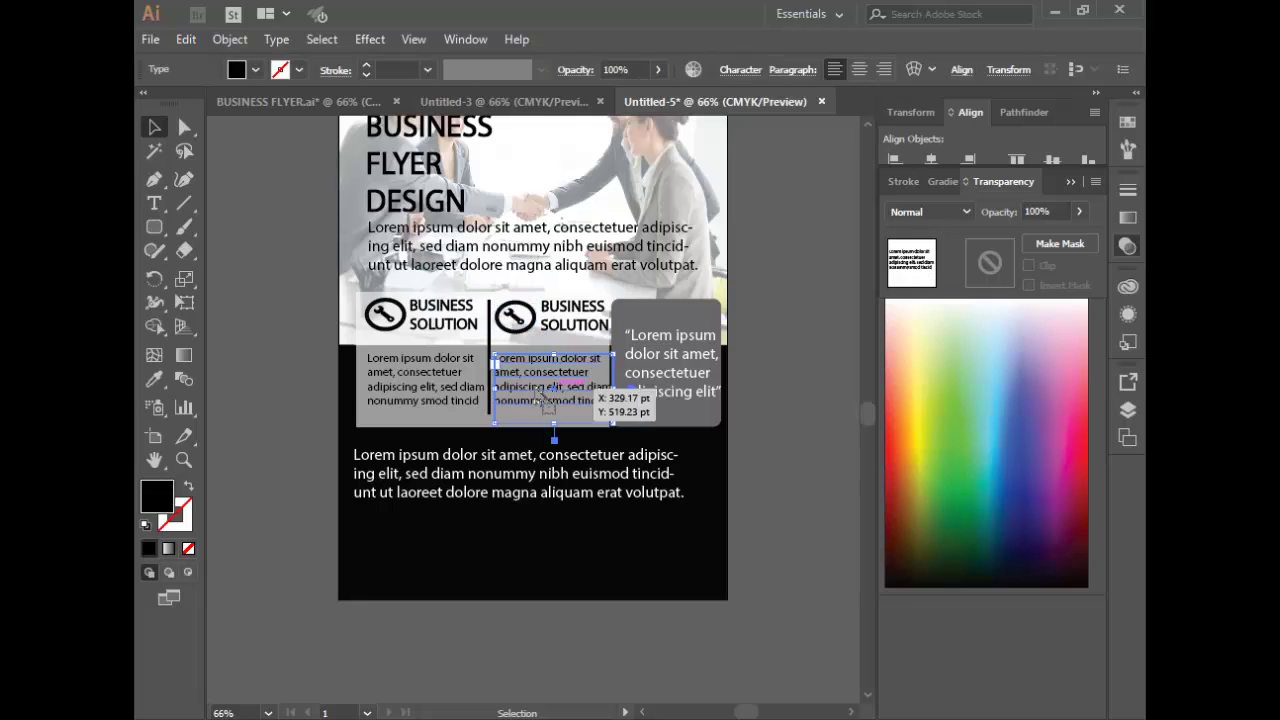
pyautogui.click(462, 402)
pyautogui.click(400, 320)
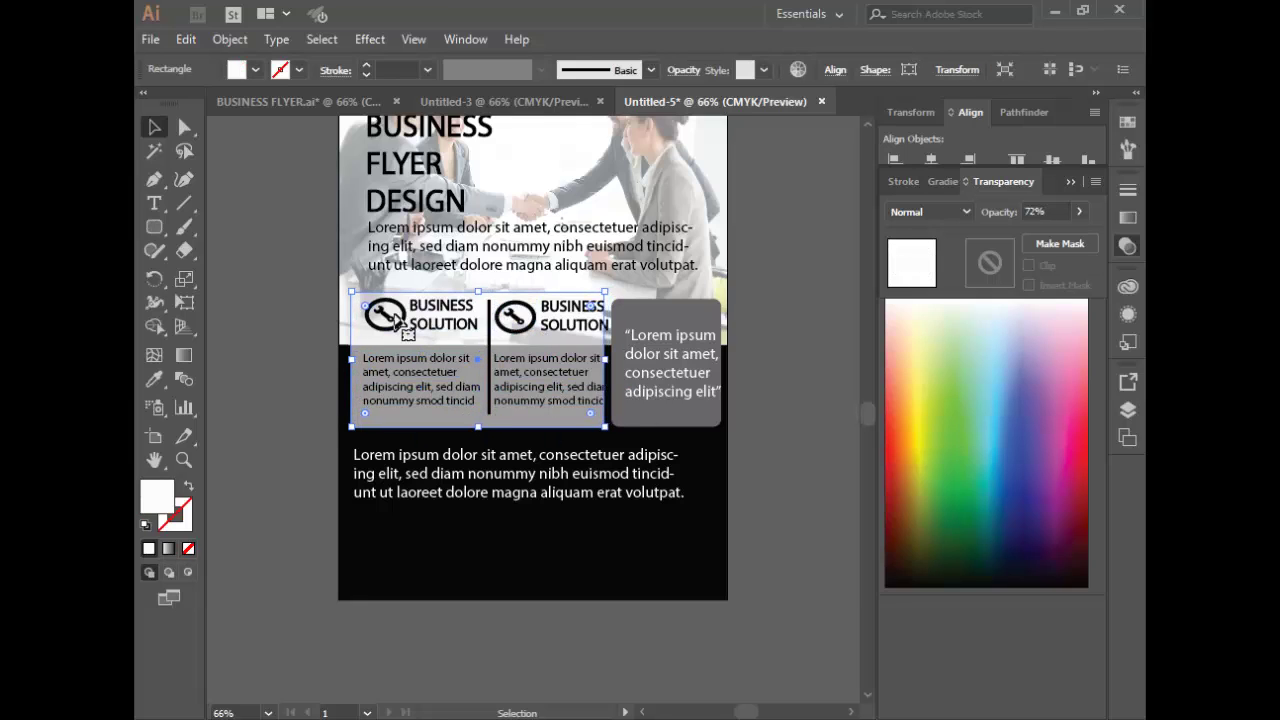
# Recheck the left and middle icons, headings and divider, then select the footer line
pyautogui.click(385, 316)
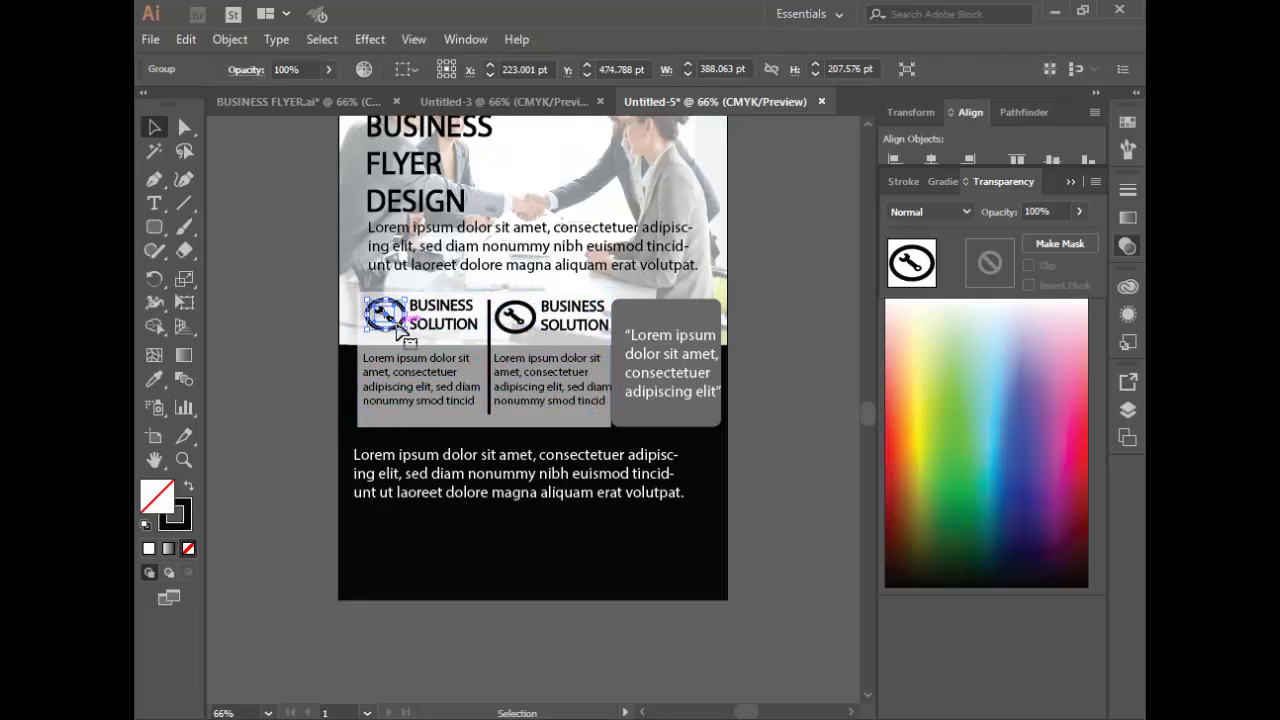
pyautogui.click(436, 328)
pyautogui.click(489, 352)
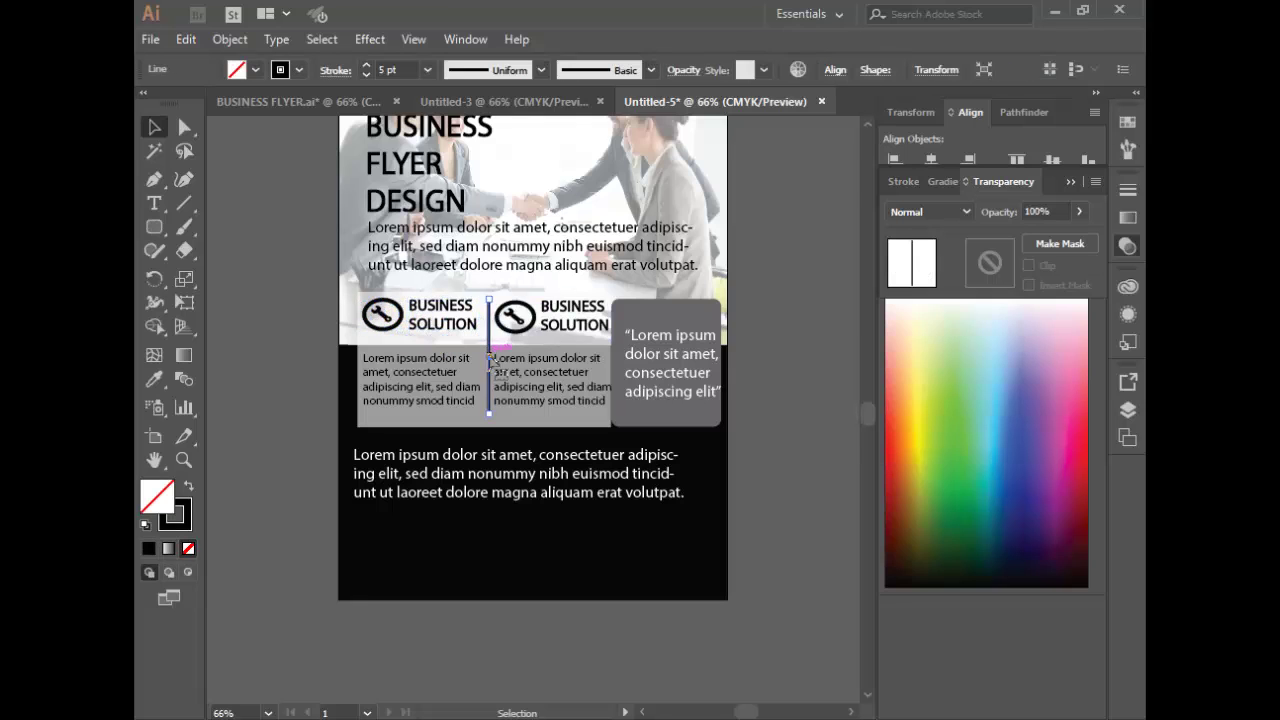
pyautogui.click(513, 316)
pyautogui.click(574, 318)
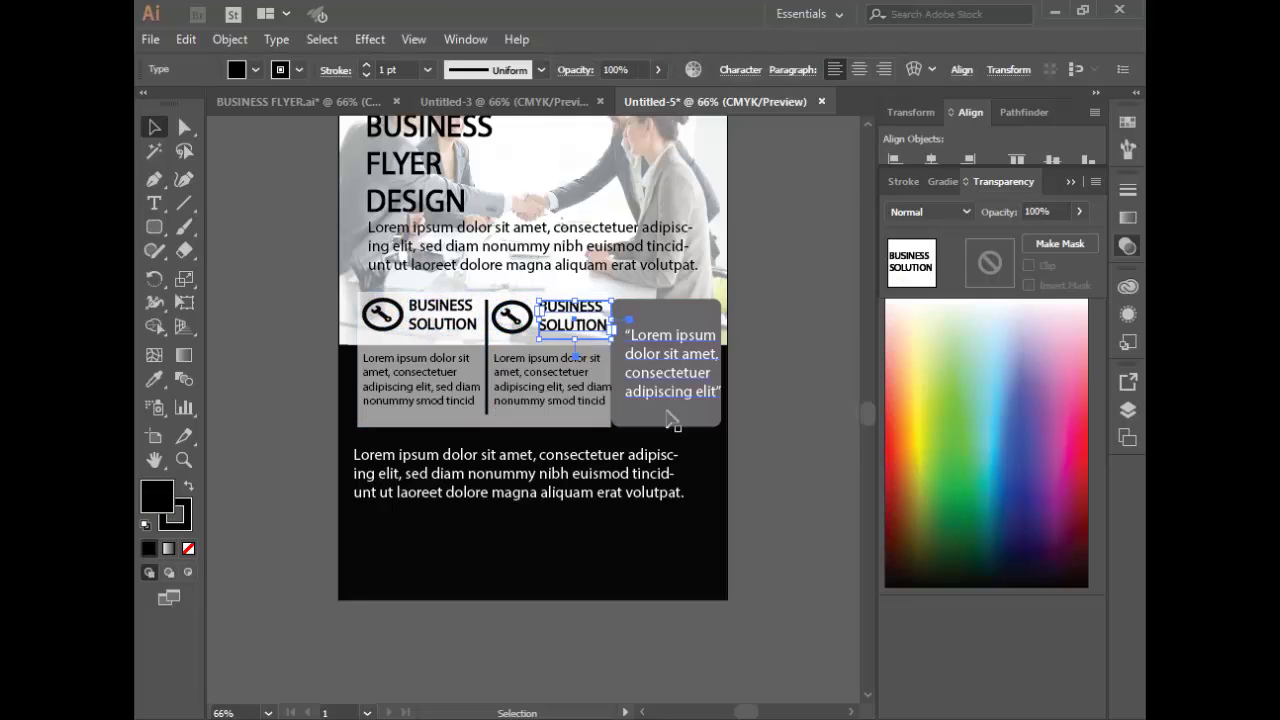
pyautogui.click(598, 432)
pyautogui.click(763, 476)
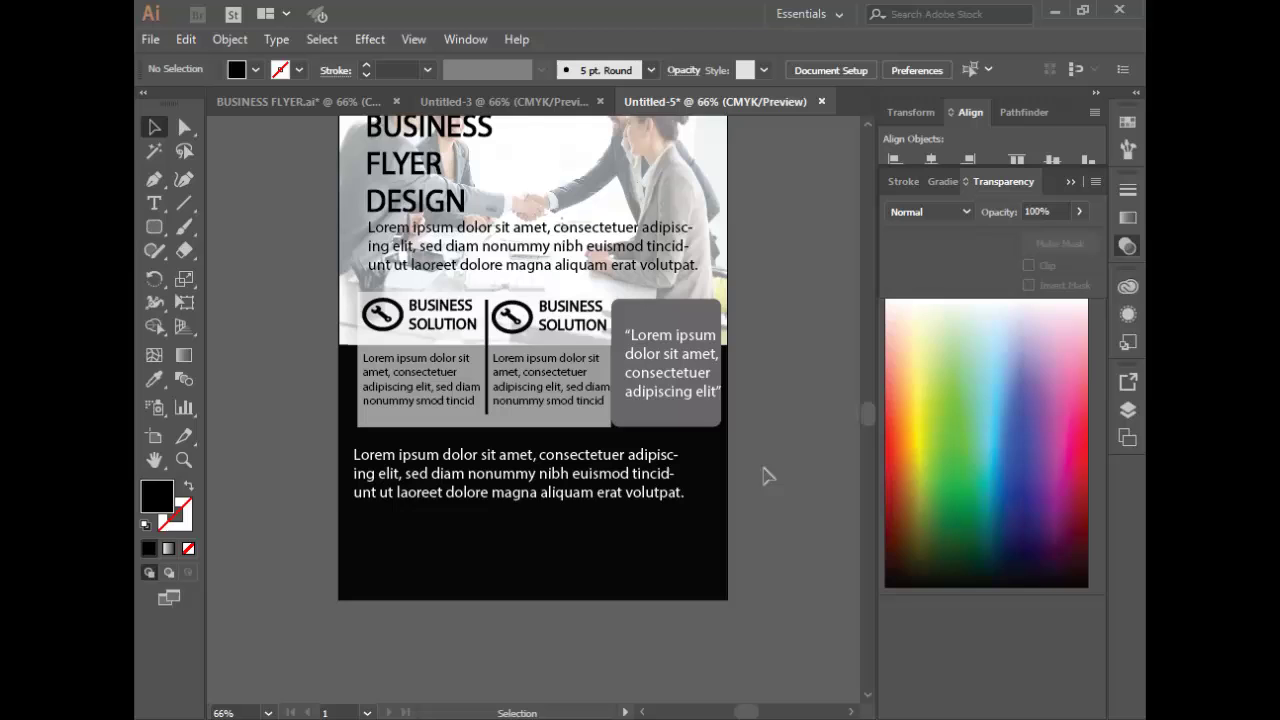
pyautogui.click(458, 527)
# Give the footer line a white 8 pt stroke
pyautogui.doubleClick(183, 514)
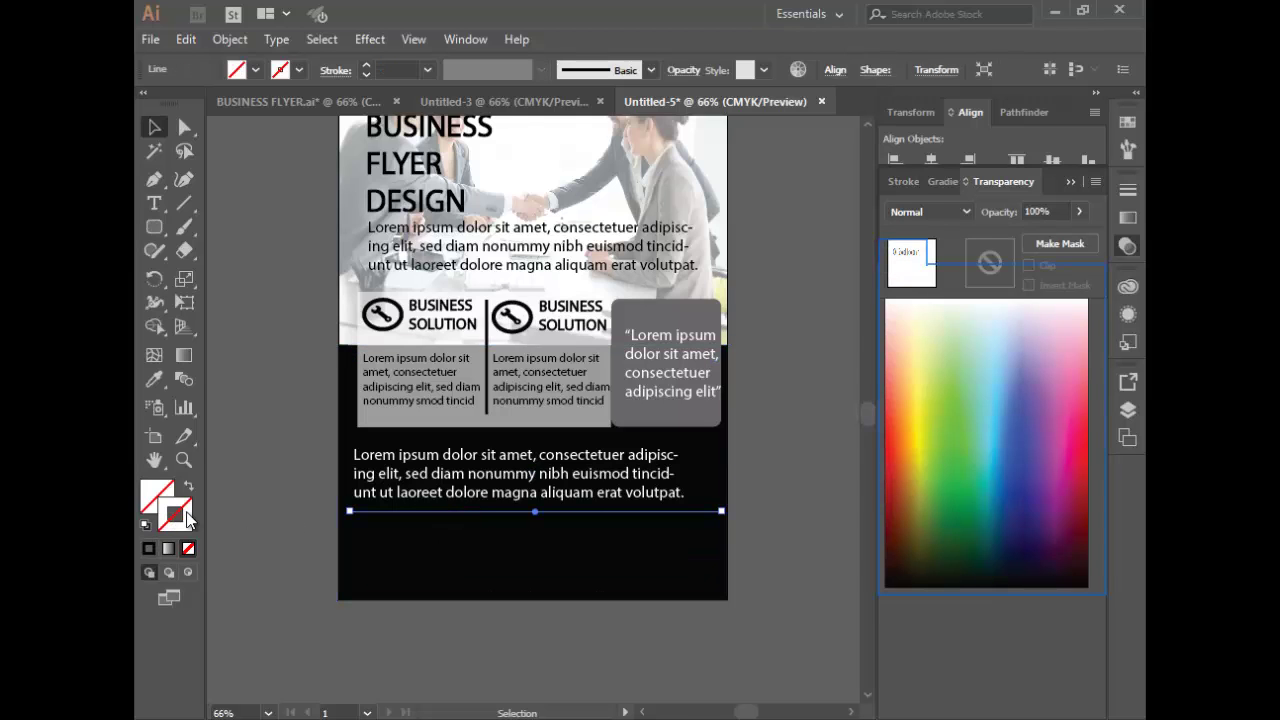
pyautogui.click(826, 242)
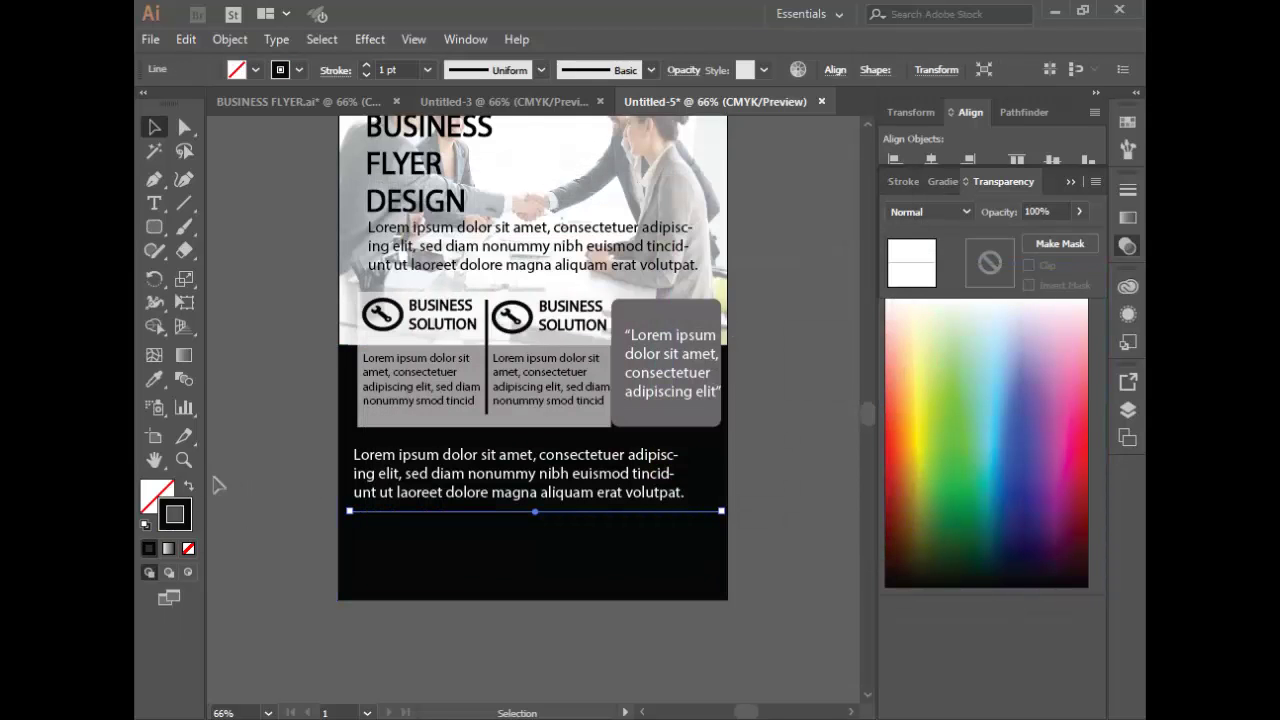
pyautogui.doubleClick(175, 514)
pyautogui.moveTo(399, 264); pyautogui.dragTo(382, 237)
pyautogui.click(848, 242)
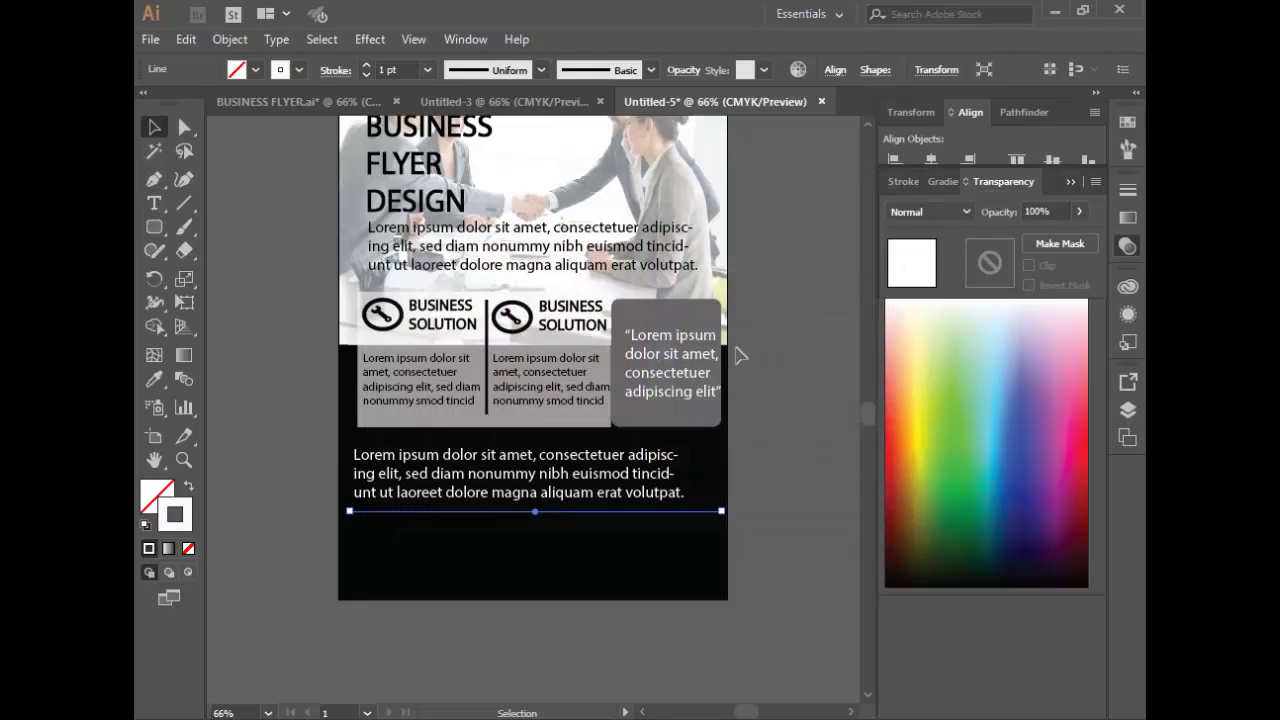
pyautogui.click(427, 69)
pyautogui.click(454, 321)
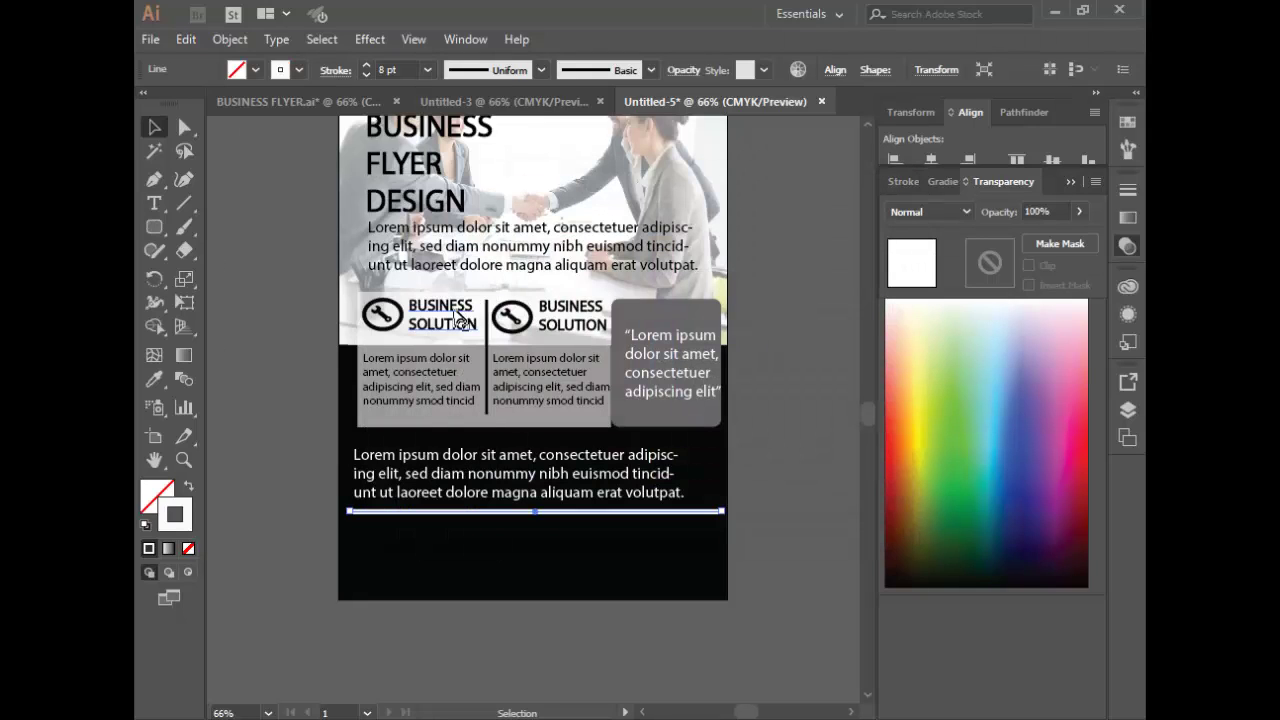
# Place a copy of the white rule lower in the footer, spaced apart from the first
pyautogui.moveTo(440, 517); pyautogui.dragTo(440, 549)
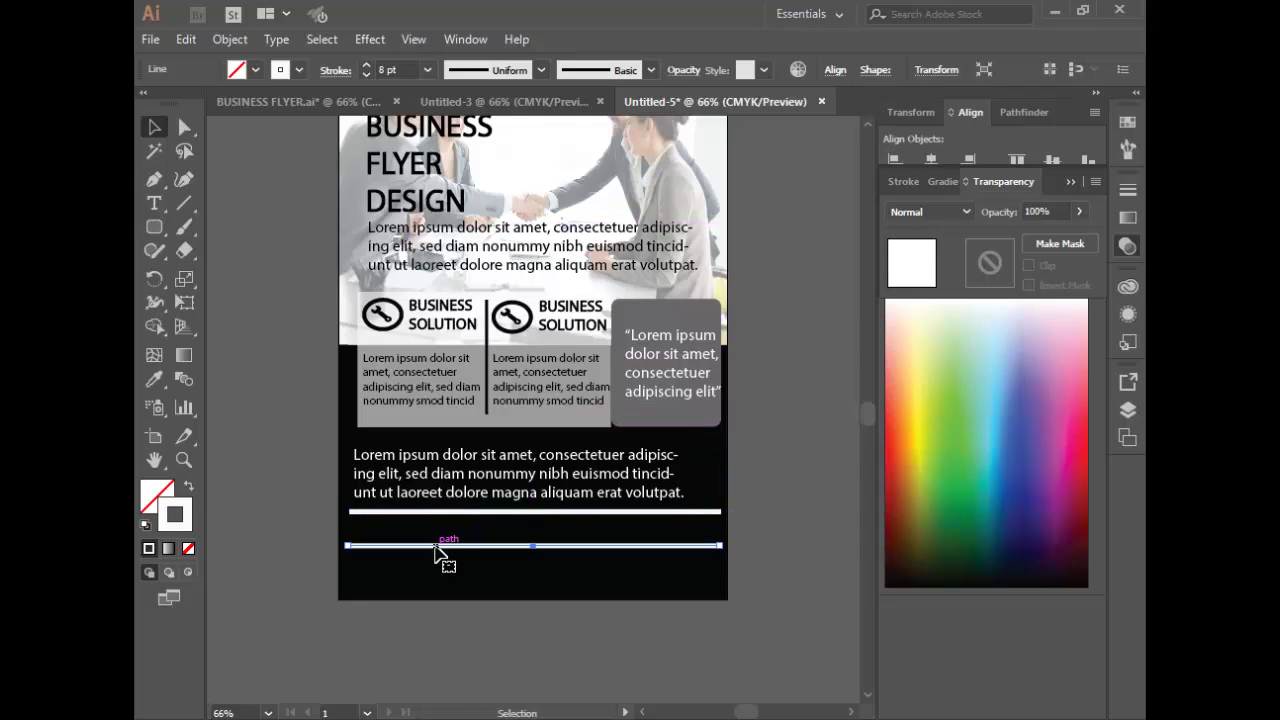
pyautogui.hotkey('shift', 'Down')
pyautogui.hotkey('shift', 'Down')
pyautogui.hotkey('shift', 'Down')
pyautogui.moveTo(466, 511); pyautogui.dragTo(465, 531)
pyautogui.click(815, 567)
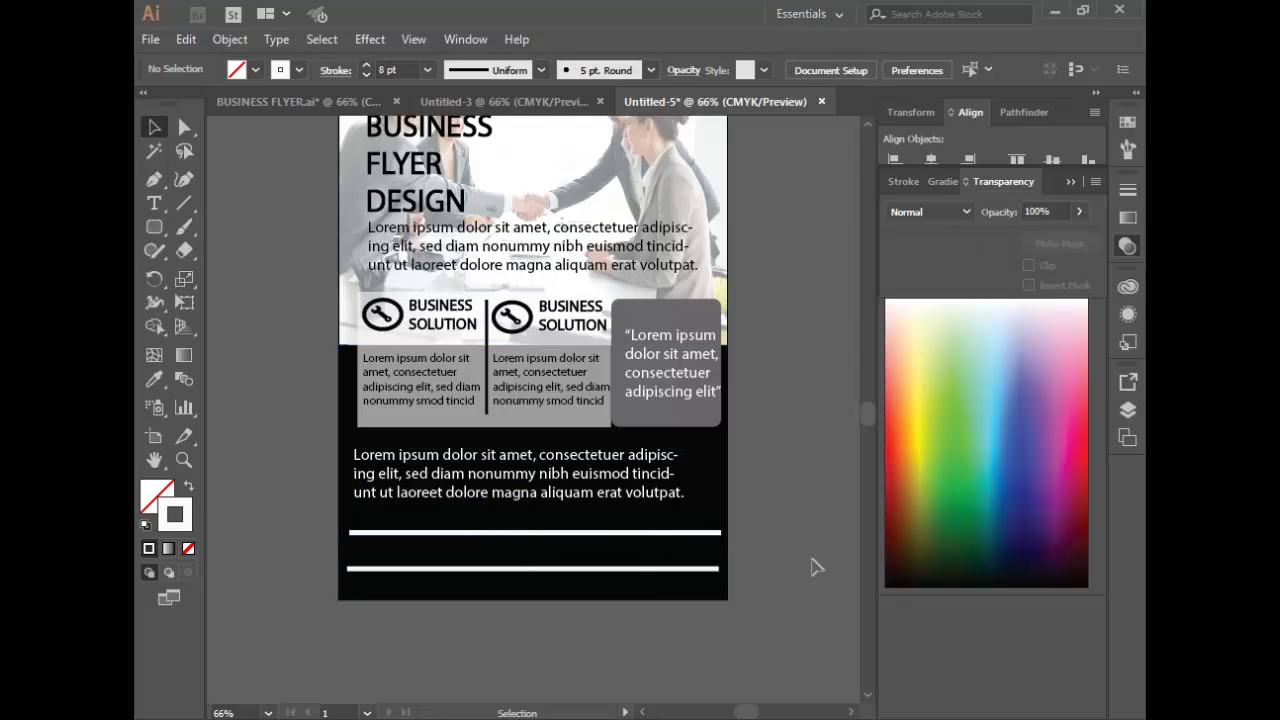
pyautogui.click(634, 534)
pyautogui.click(820, 571)
pyautogui.click(703, 534)
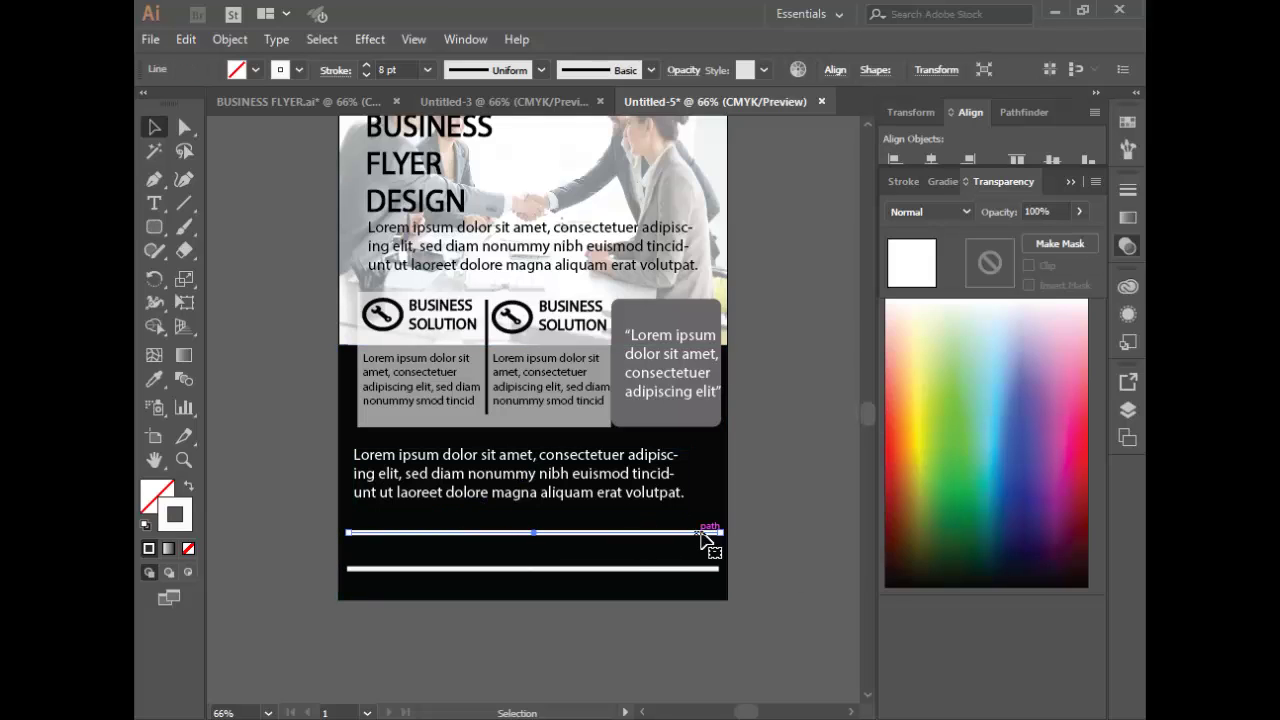
pyautogui.click(803, 565)
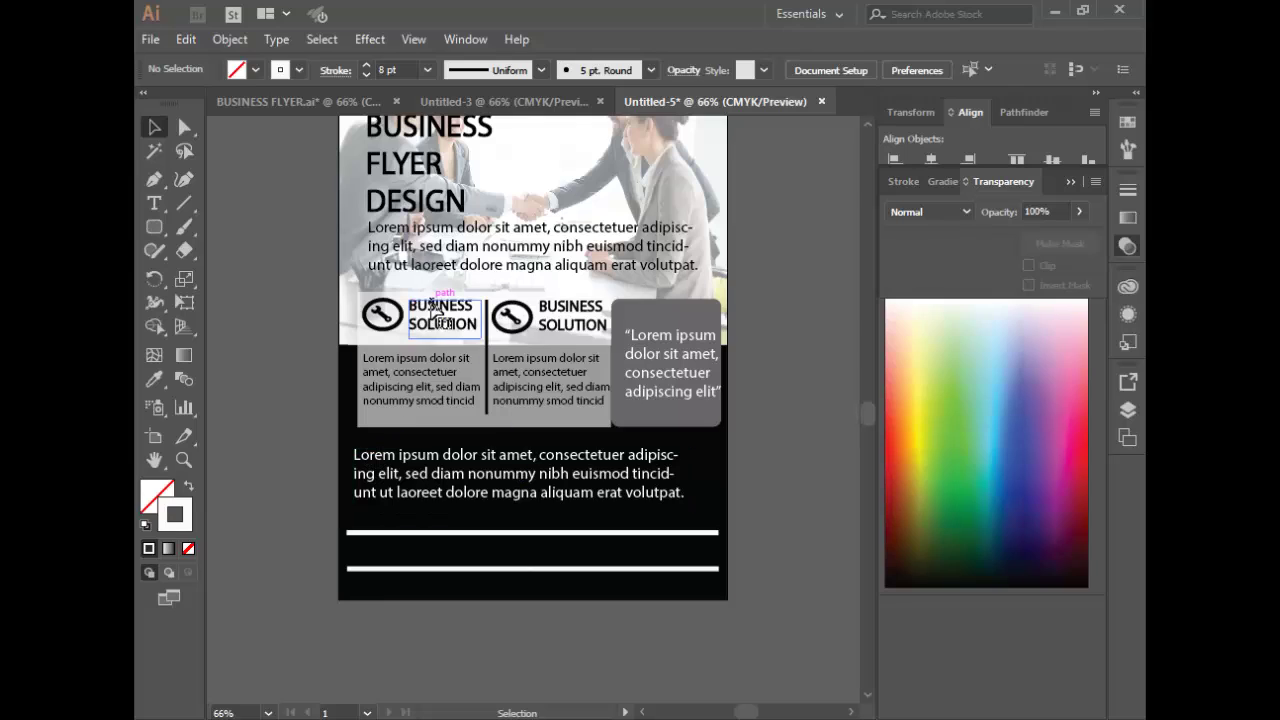
pyautogui.click(432, 310)
# Create a text box between the two white rules with a white fill
pyautogui.click(260, 300)
pyautogui.press('t')
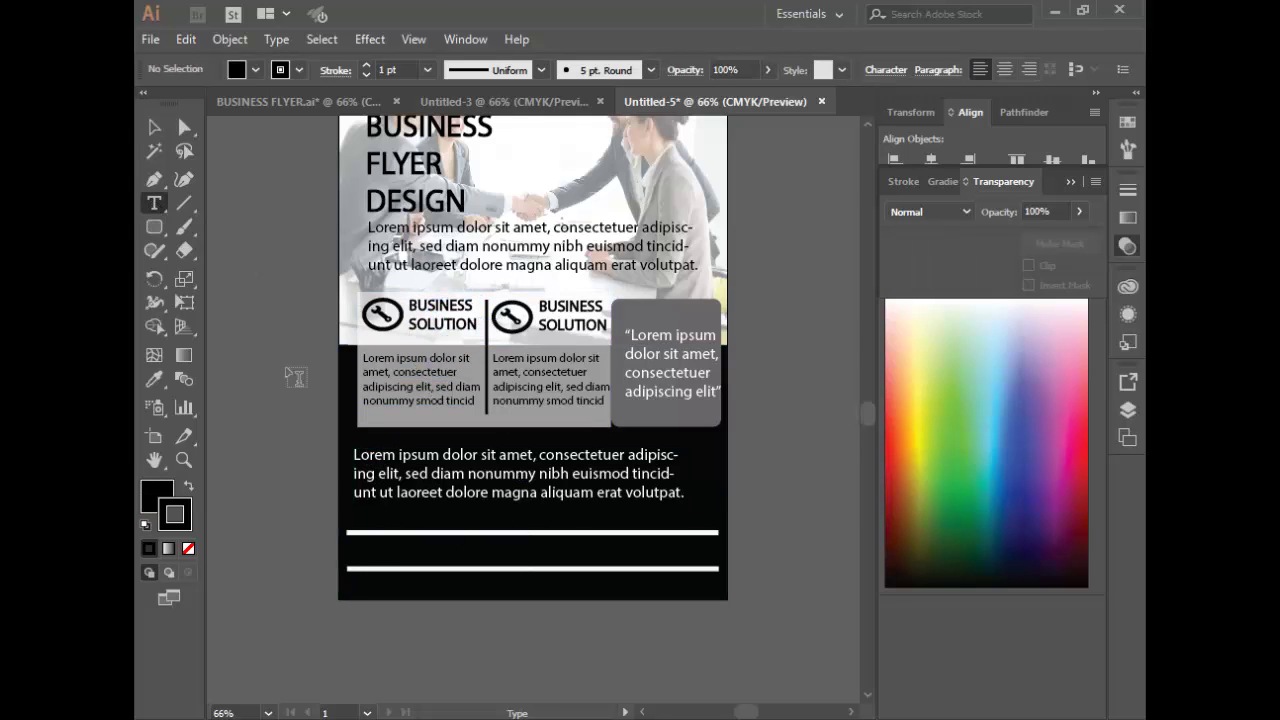
pyautogui.moveTo(347, 538); pyautogui.dragTo(478, 560)
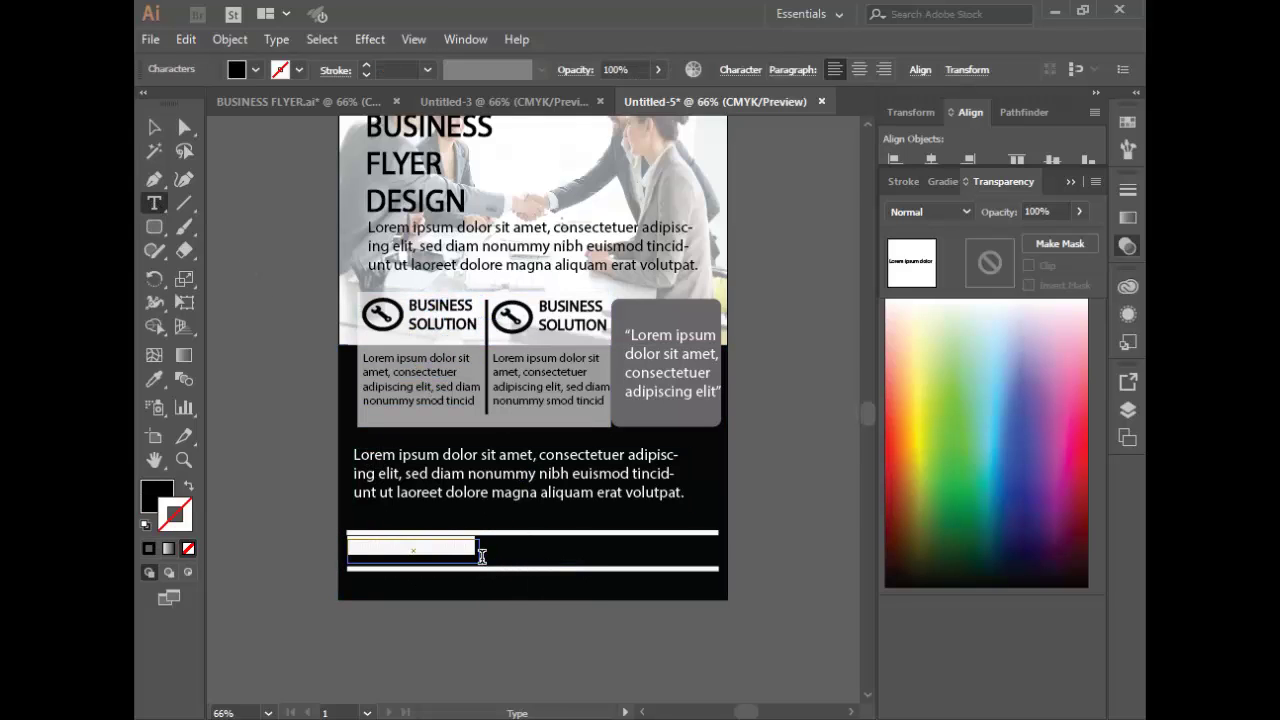
pyautogui.press('BackSpace')
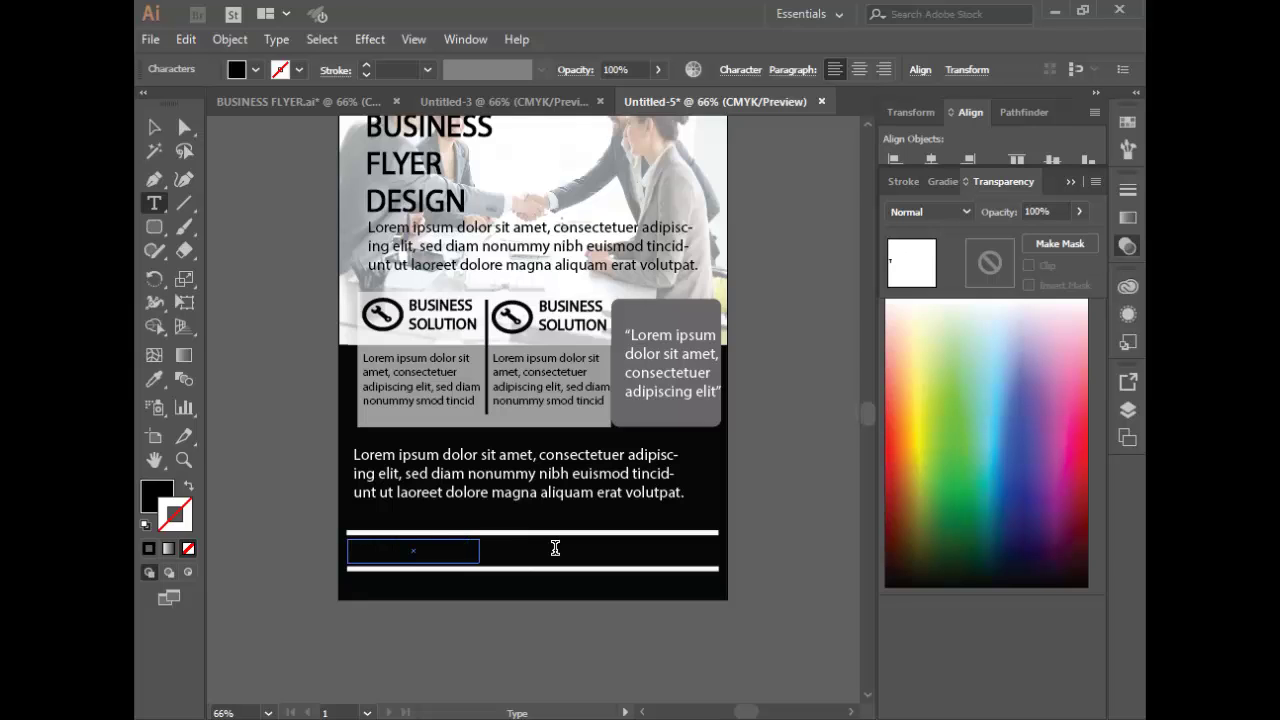
pyautogui.doubleClick(156, 494)
pyautogui.click(384, 240)
pyautogui.click(848, 243)
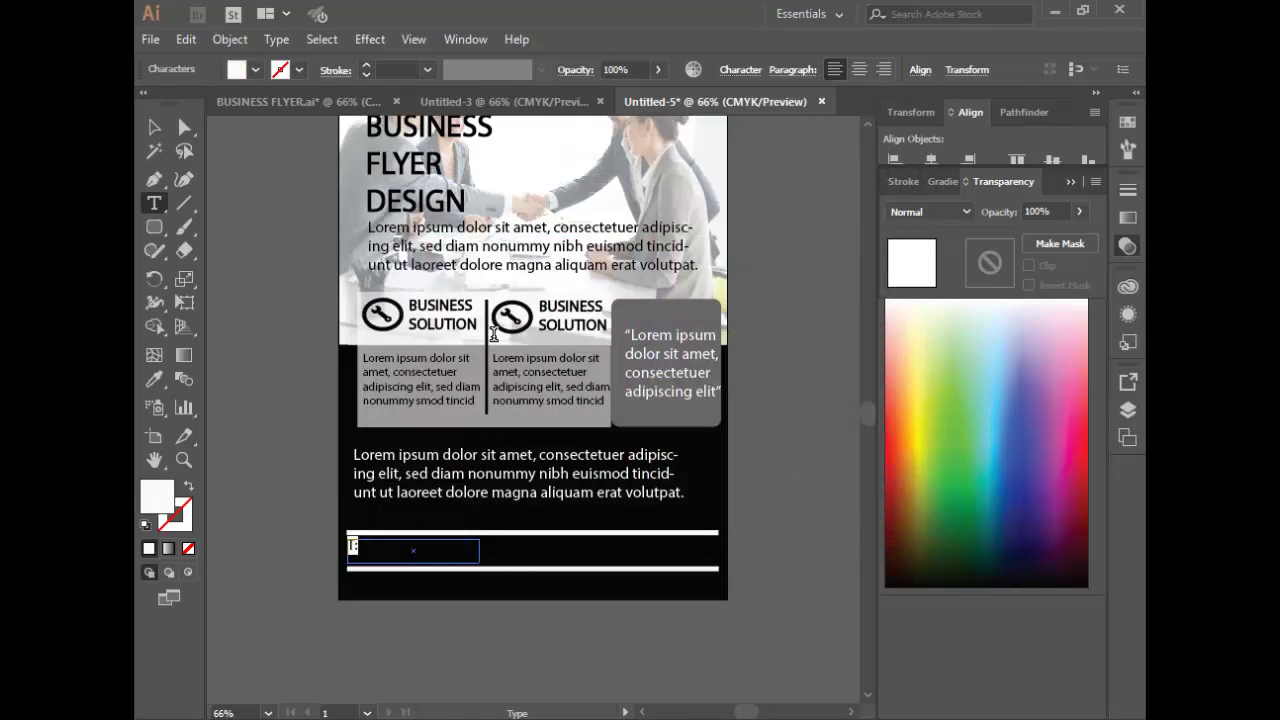
# Give the selected text a white 1 pt outline
pyautogui.click(427, 70)
pyautogui.click(445, 178)
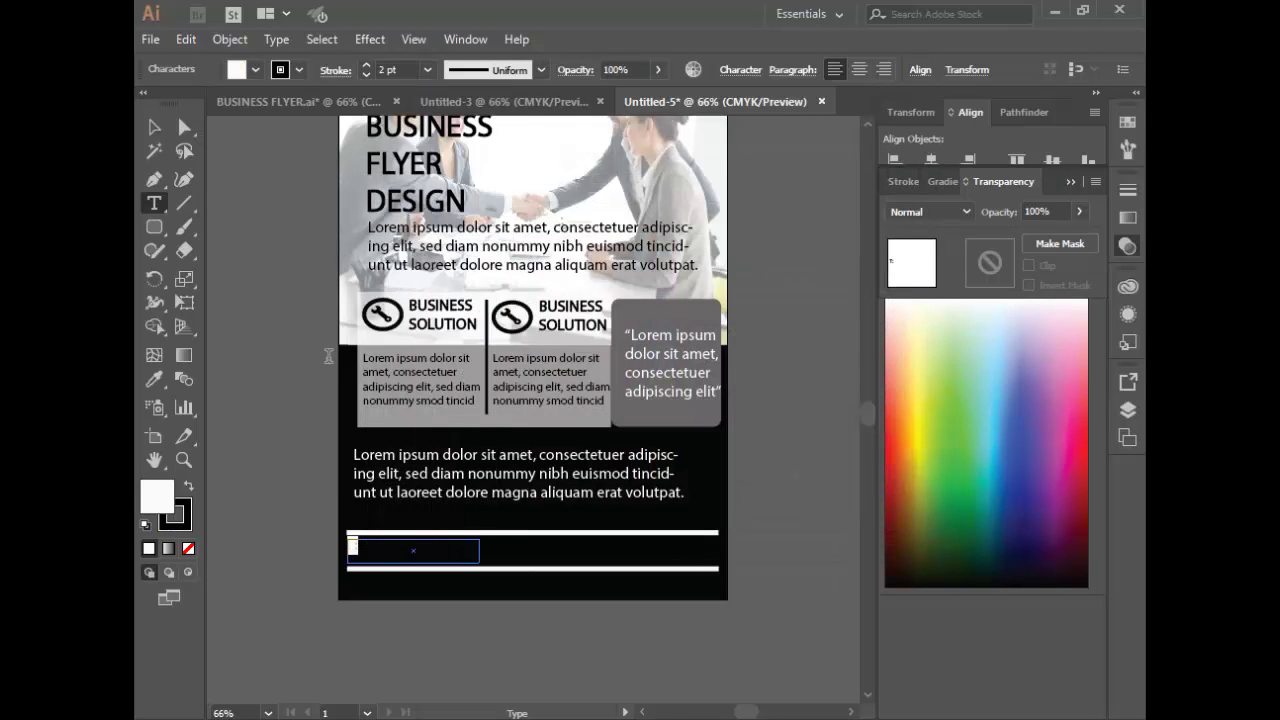
pyautogui.hotkey('ctrl', 'a')
pyautogui.doubleClick(186, 519)
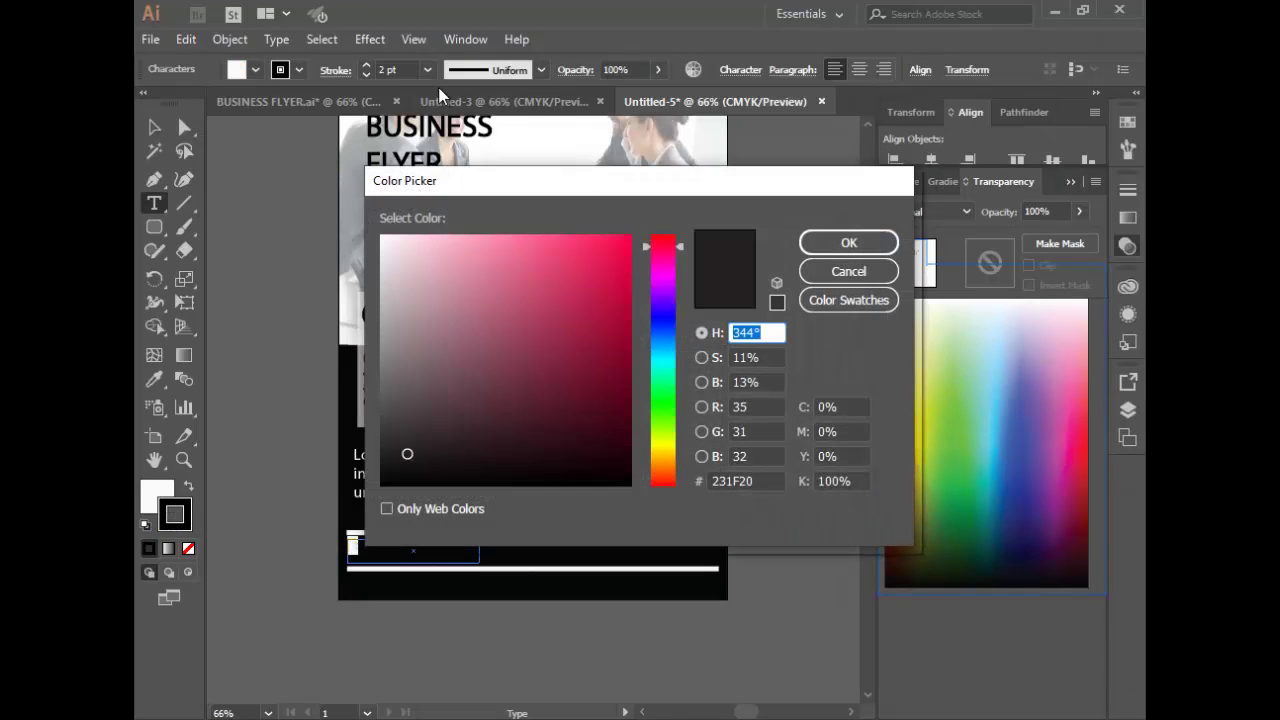
pyautogui.click(381, 237)
pyautogui.click(888, 243)
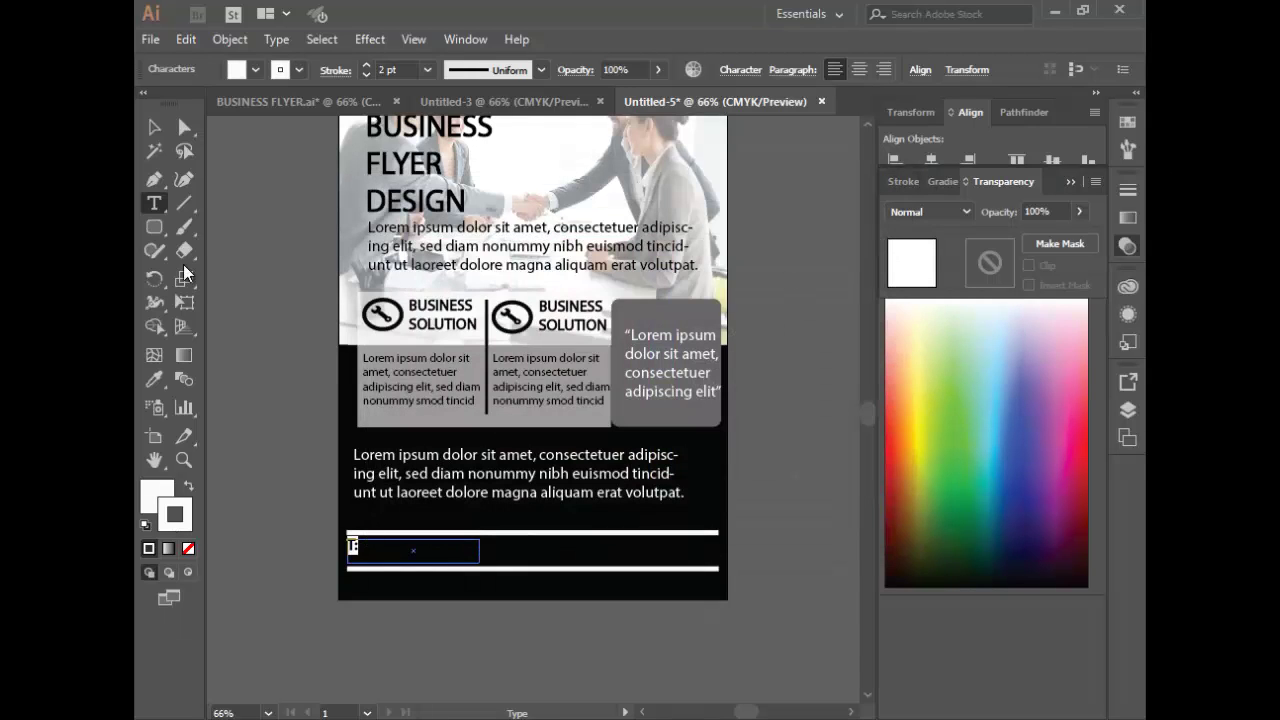
pyautogui.click(427, 69)
pyautogui.click(460, 166)
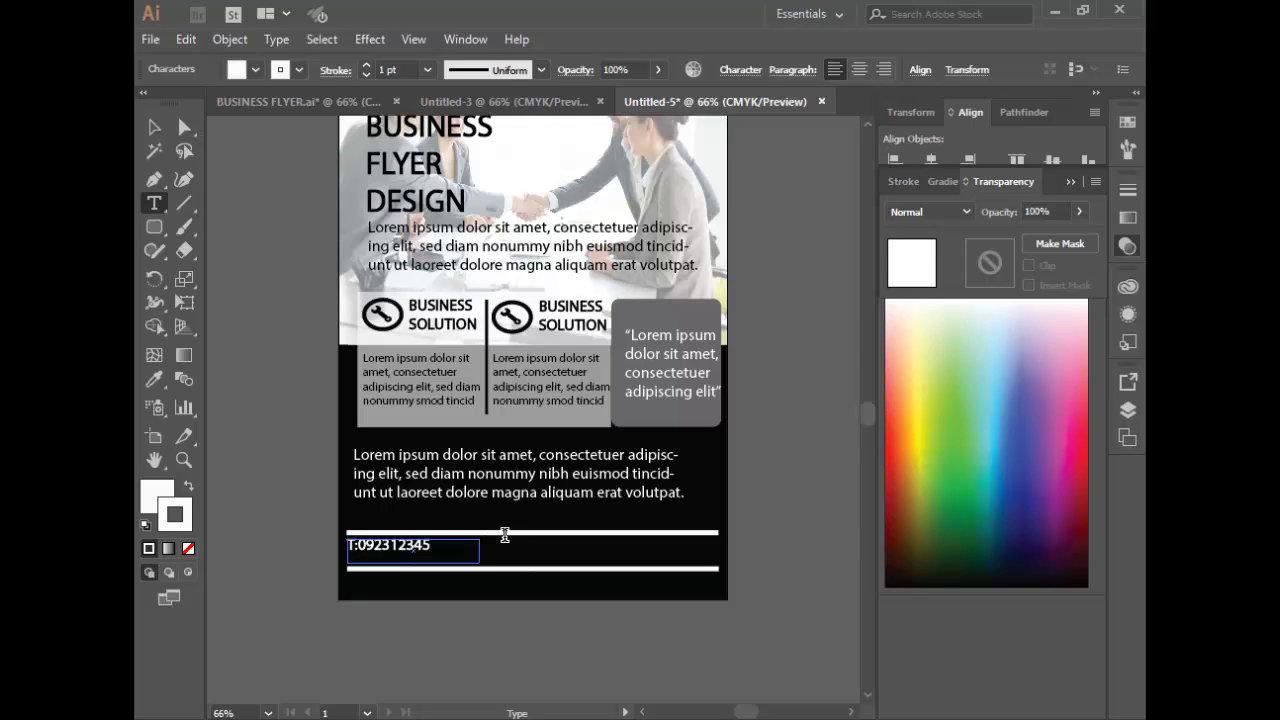
# Correct the phone number's digits and nudge the text down between the rules
pyautogui.press('BackSpace')
pyautogui.press('BackSpace')
pyautogui.write('9')
pyautogui.press('Escape')
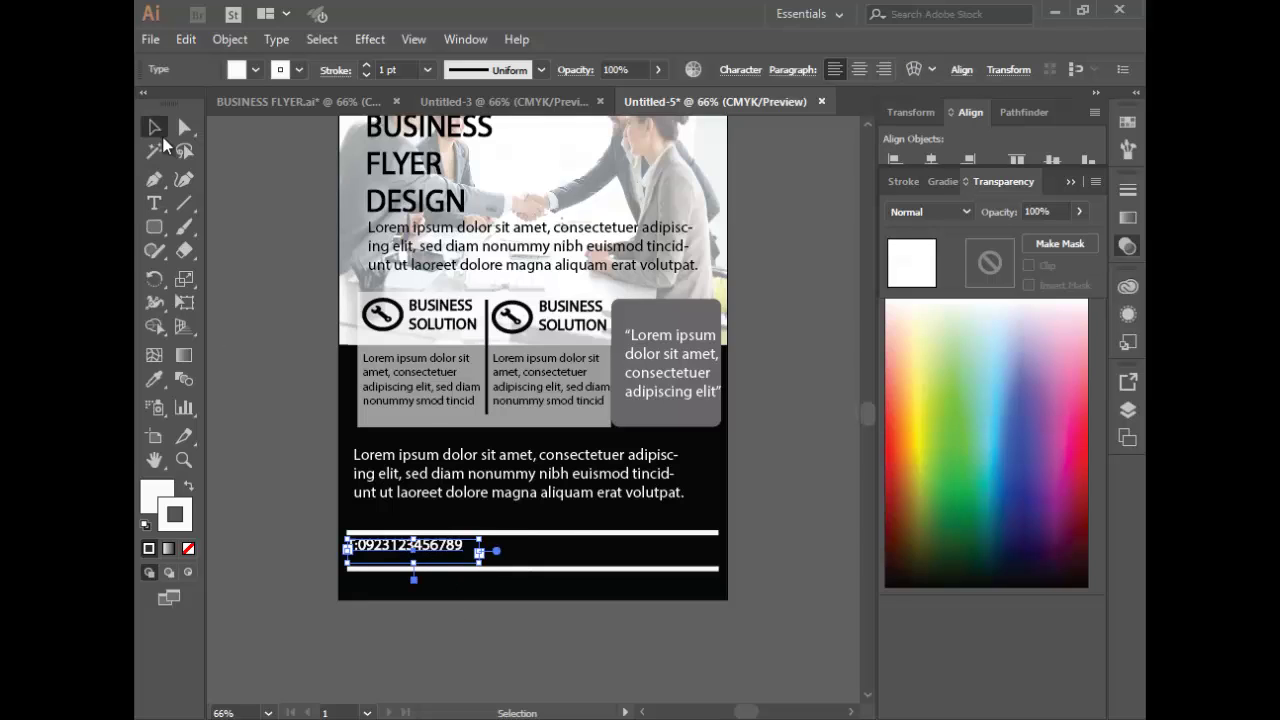
pyautogui.moveTo(470, 555); pyautogui.dragTo(466, 560)
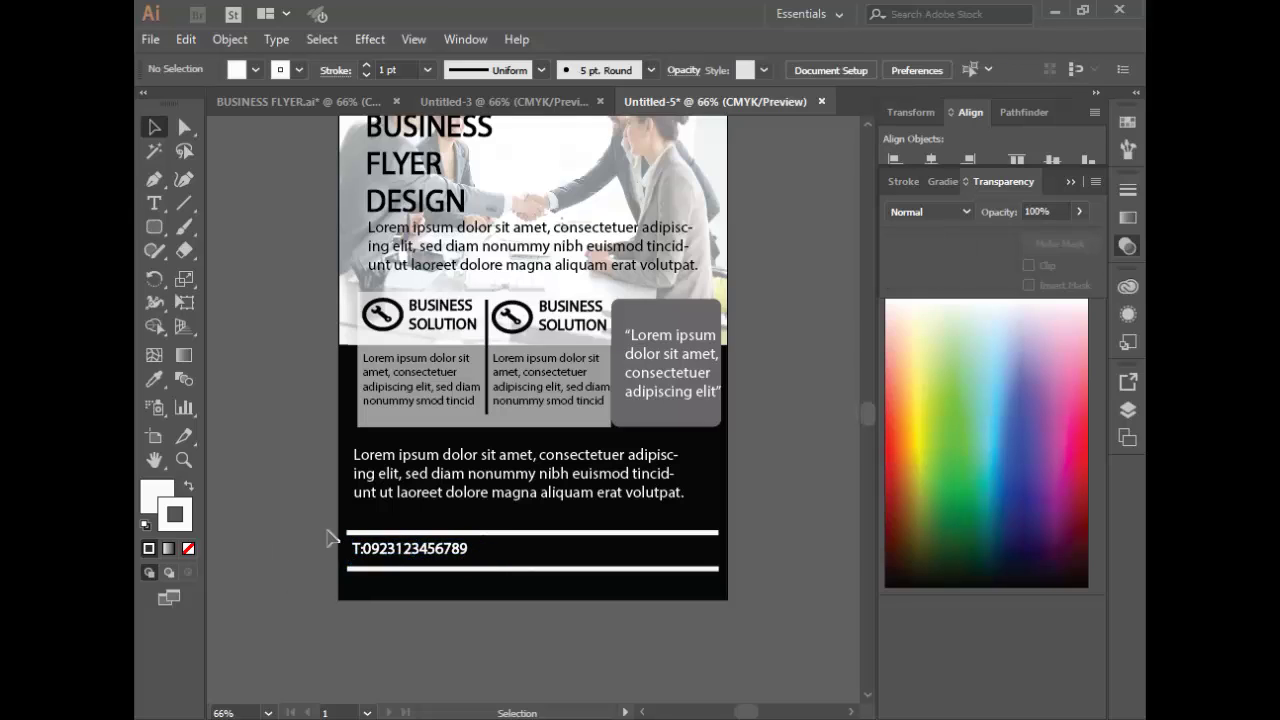
# Duplicate the phone text to the right and edit the copy into the e-mail entry
pyautogui.keyDown('ctrl'); pyautogui.click(450, 562); pyautogui.keyUp('ctrl')
pyautogui.moveTo(450, 562)
pyautogui.mouseDown()
pyautogui.moveTo(572, 418)
pyautogui.moveTo(570, 555)
pyautogui.mouseUp()
pyautogui.doubleClick(583, 548)
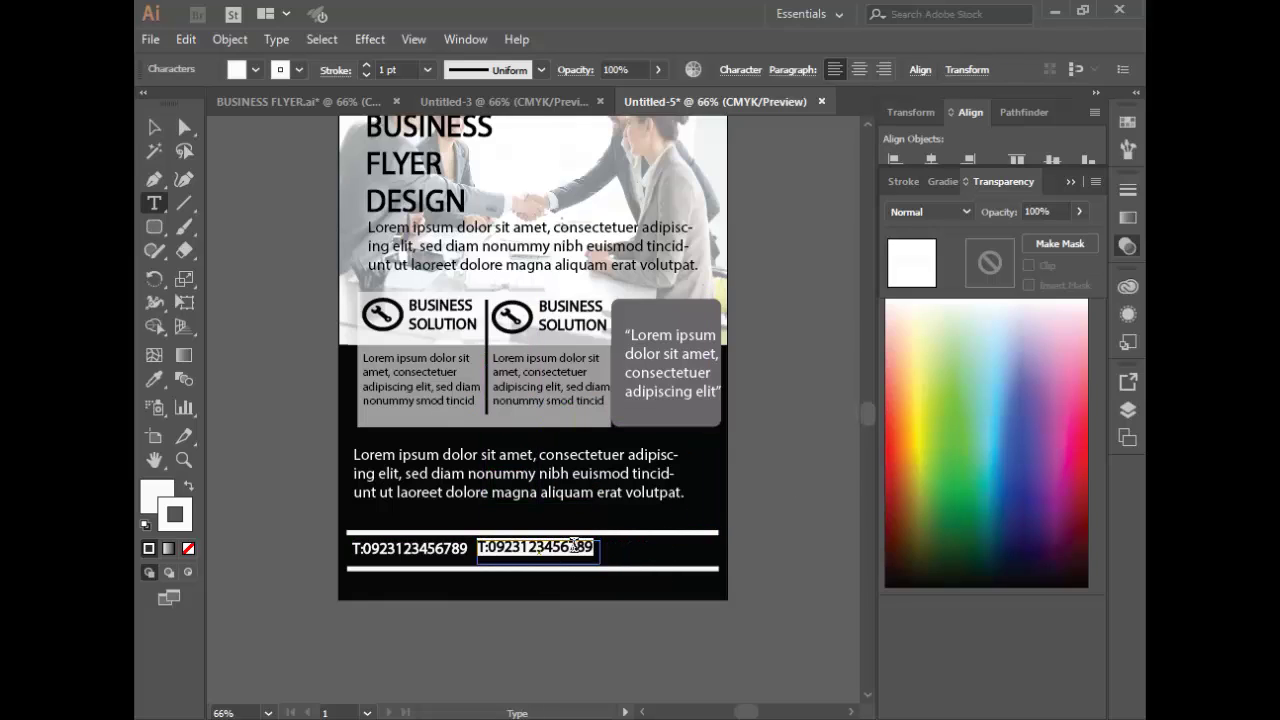
pyautogui.click(589, 546)
pyautogui.moveTo(590, 548); pyautogui.dragTo(491, 550)
pyautogui.write('ABCEMAIL>COM')
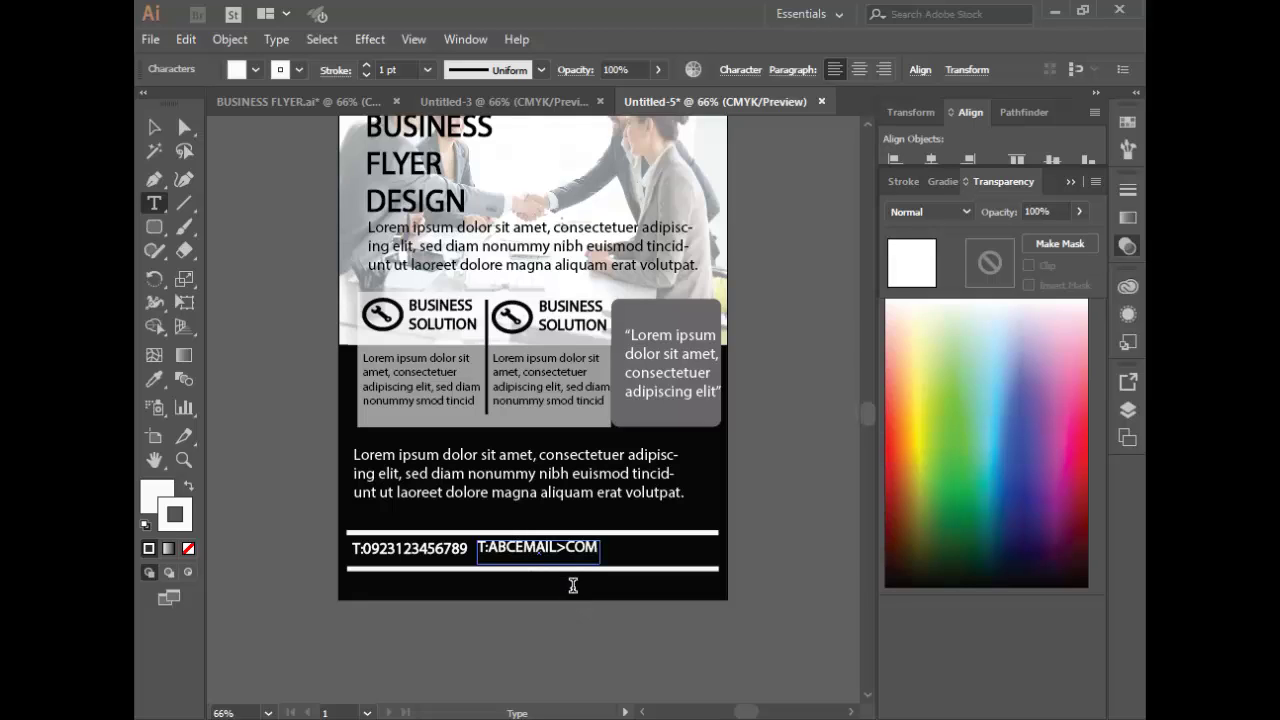
pyautogui.hotkey('shift', 'Left')
pyautogui.write('.')
pyautogui.press('BackSpace')
pyautogui.write('E')
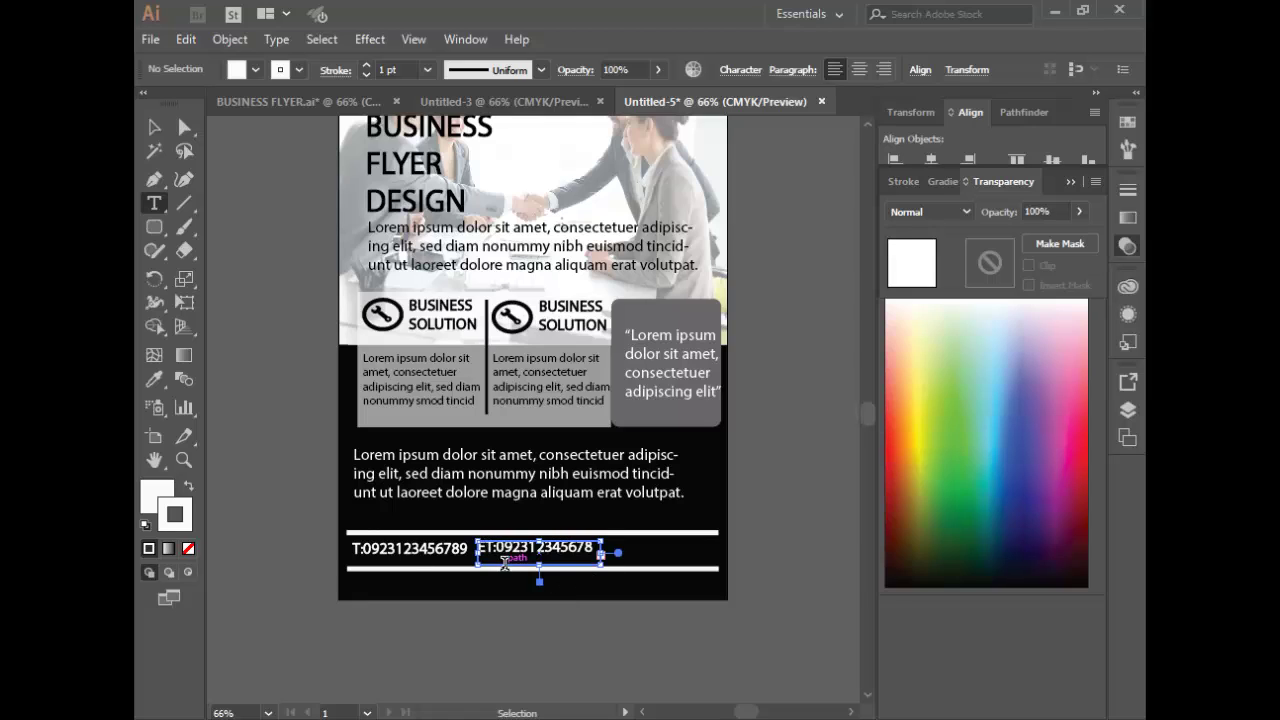
# Duplicate the phone text to the footer's right end and edit it into the address entry
pyautogui.click(154, 127)
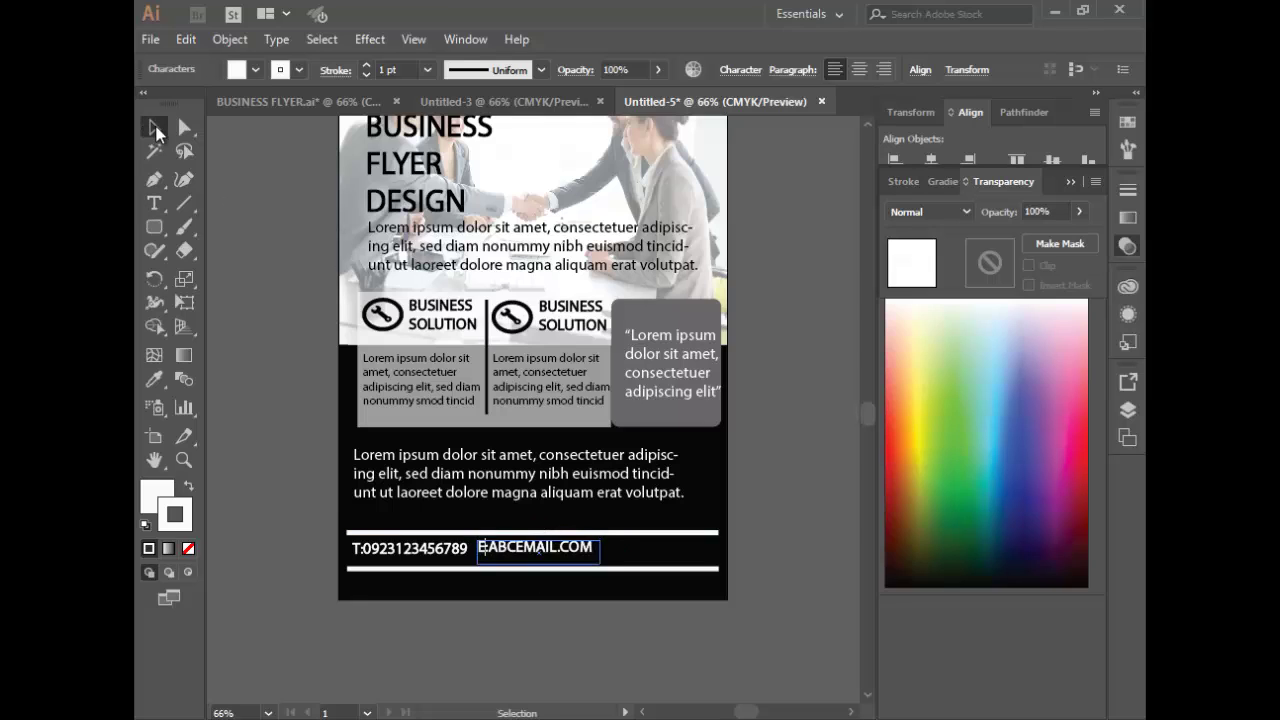
pyautogui.click(297, 486)
pyautogui.moveTo(410, 548)
pyautogui.mouseDown()
pyautogui.moveTo(525, 412)
pyautogui.moveTo(724, 554)
pyautogui.mouseUp()
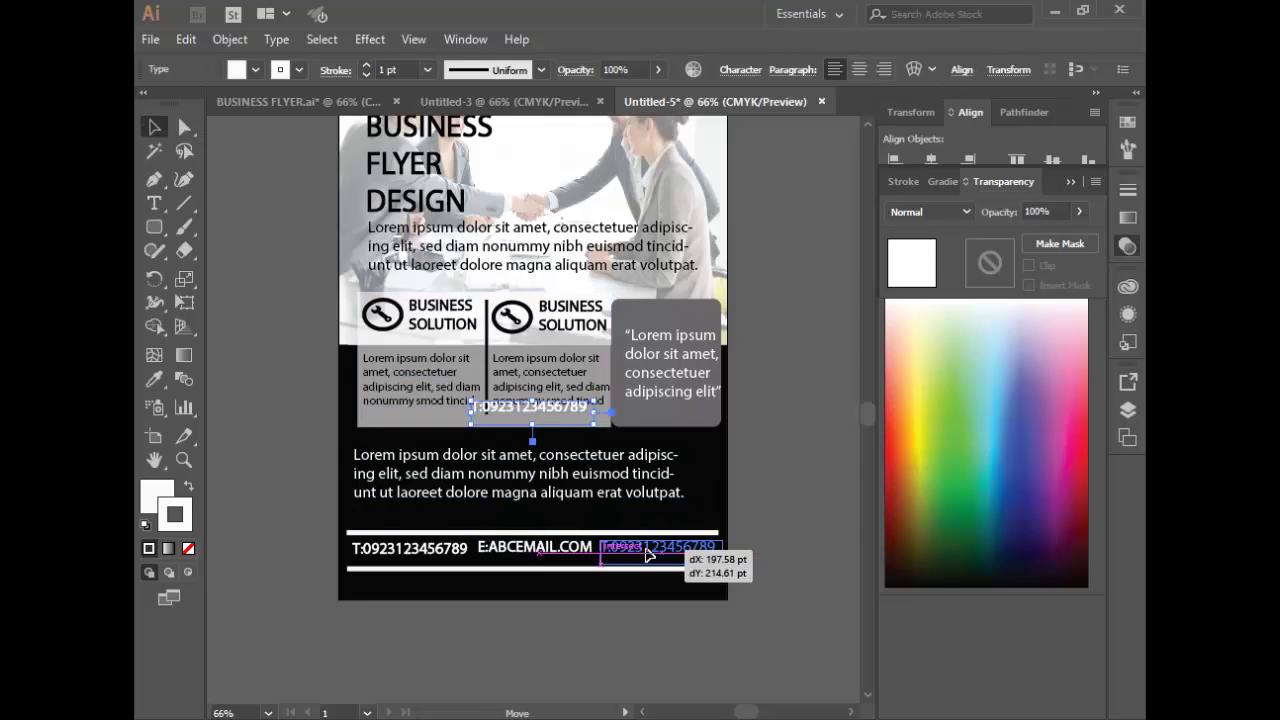
pyautogui.doubleClick(715, 547)
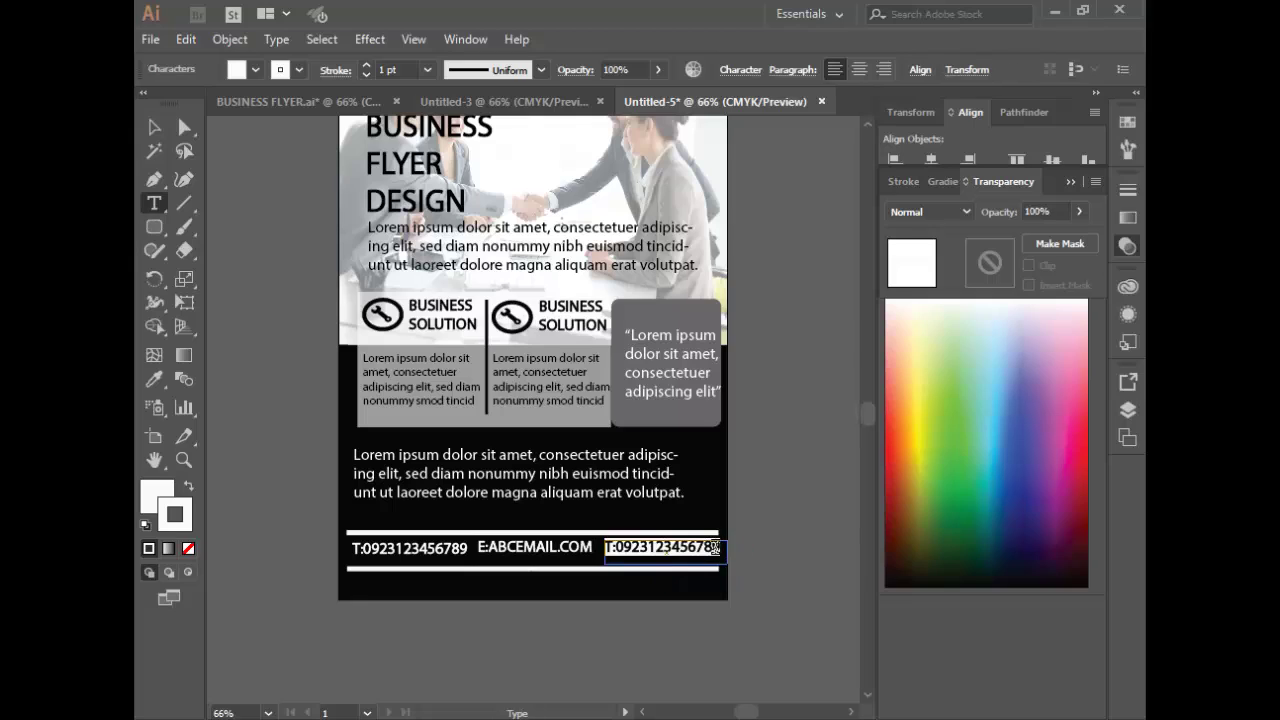
pyautogui.write('ADD:ABC STREET')
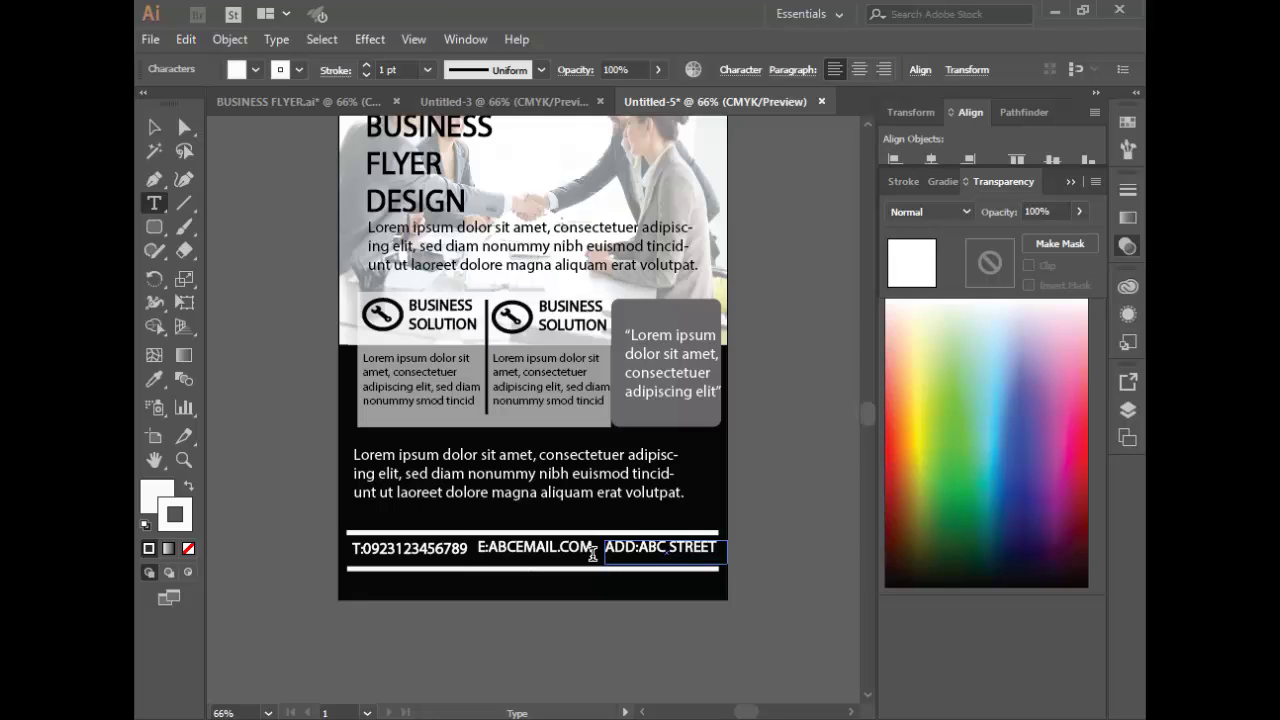
pyautogui.click(154, 127)
# Check the phone and e-mail entries, deselect, scroll up and show the Stroke panel
pyautogui.click(520, 550)
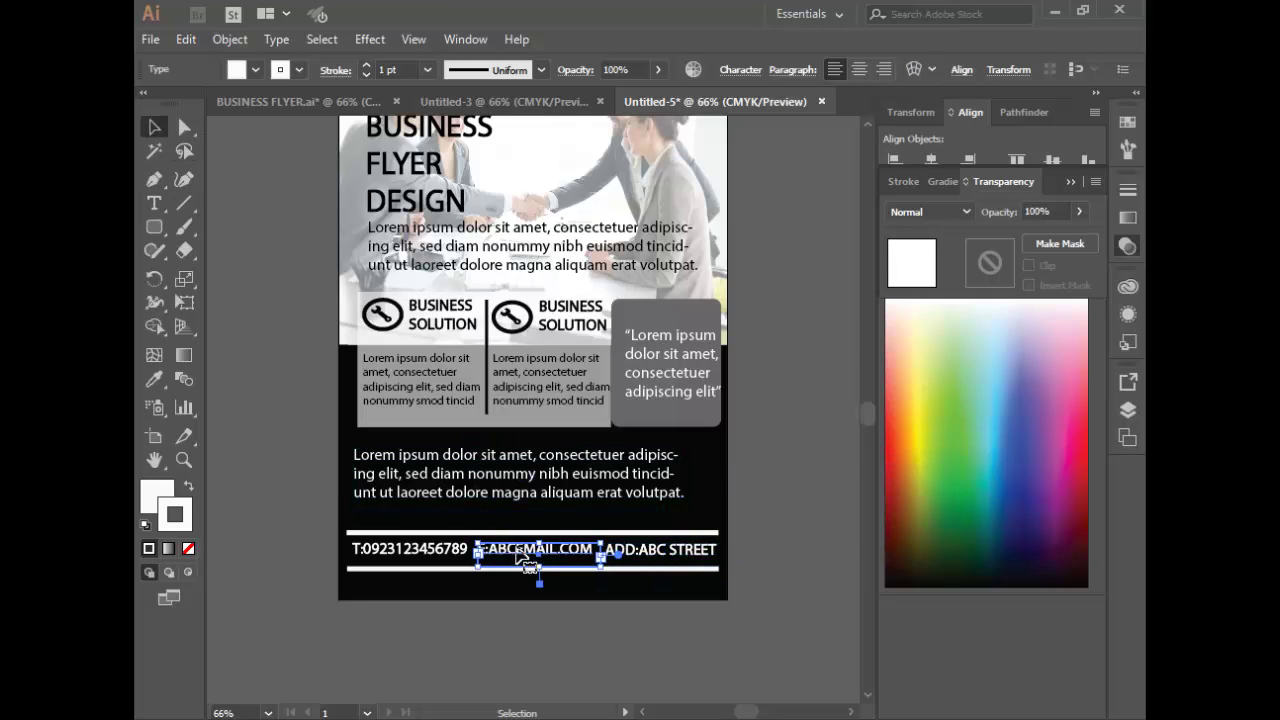
pyautogui.click(414, 556)
pyautogui.click(528, 586)
pyautogui.click(540, 557)
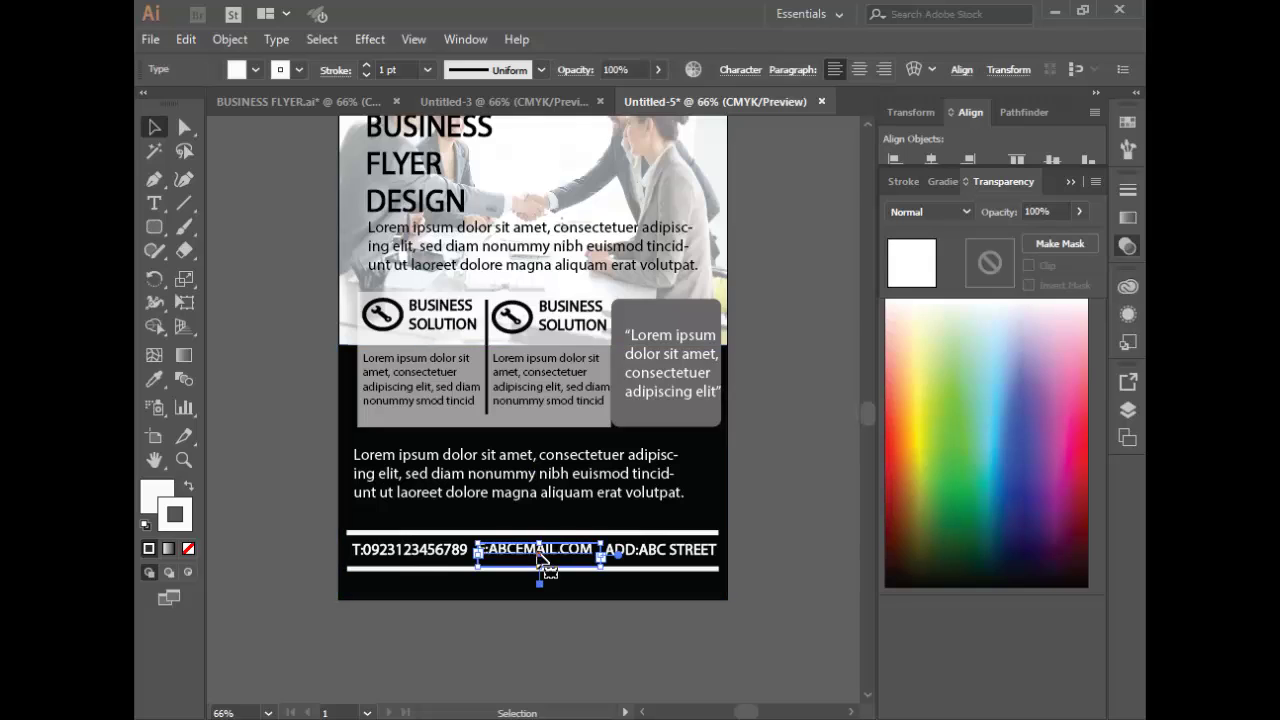
pyautogui.click(414, 552)
pyautogui.click(257, 566)
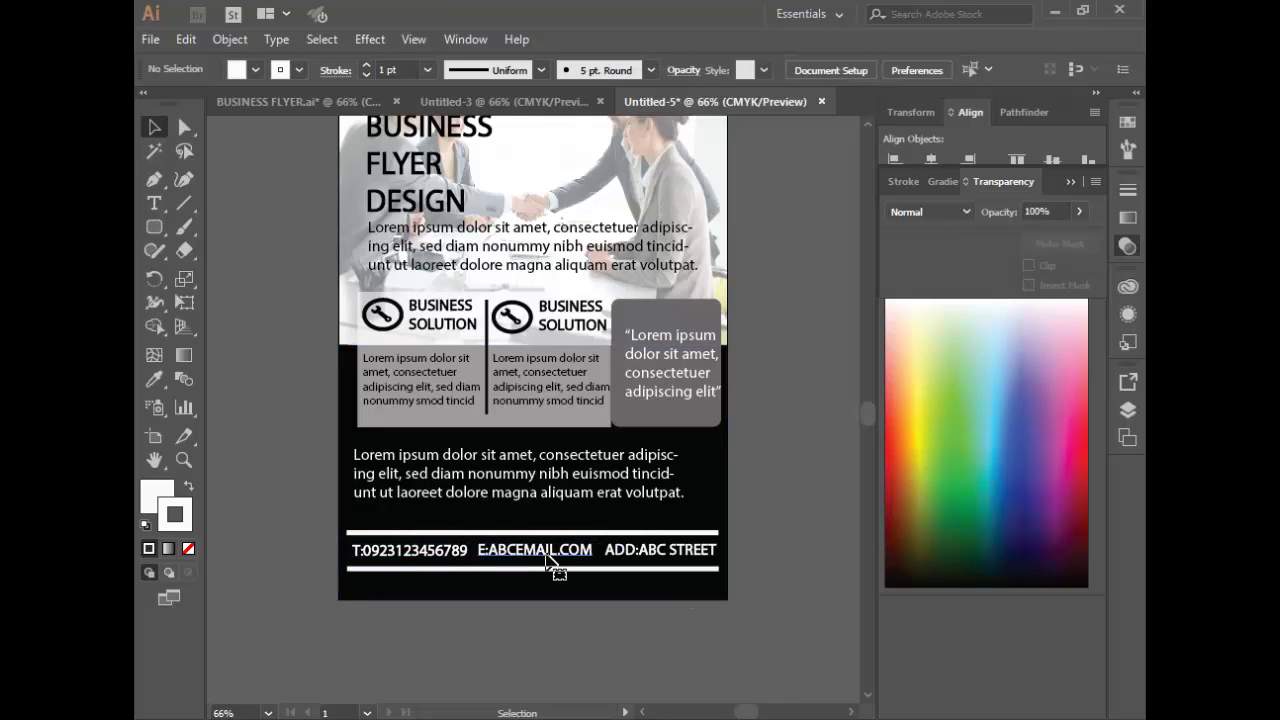
pyautogui.click(548, 563)
pyautogui.click(316, 543)
pyautogui.scroll(2, 320, 545)
pyautogui.scroll(3, 325, 545)
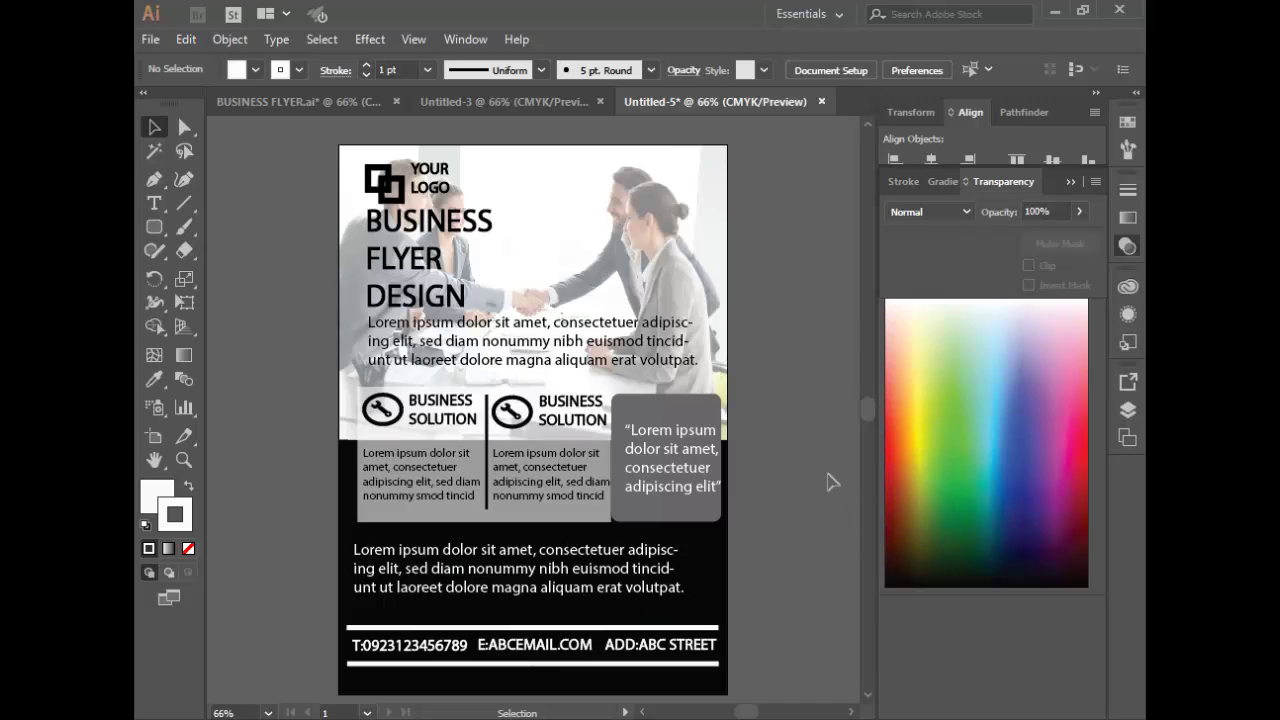
pyautogui.hotkey('ctrl', 'F10')
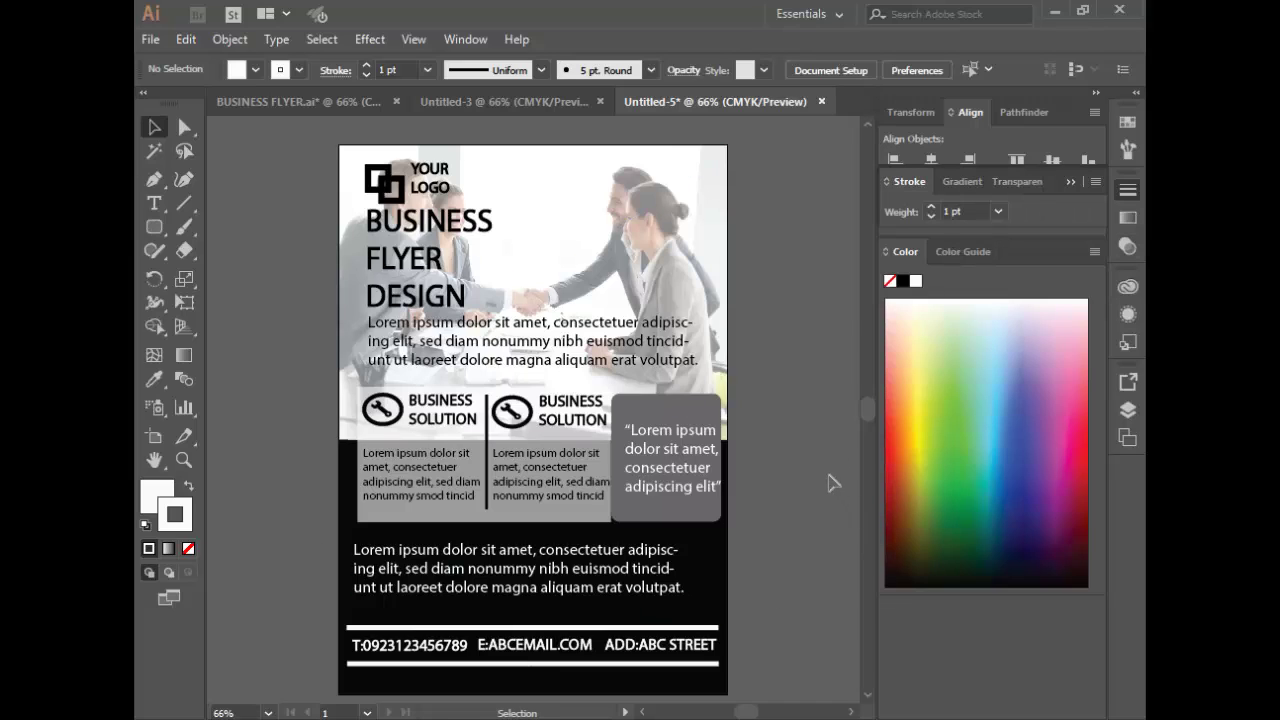